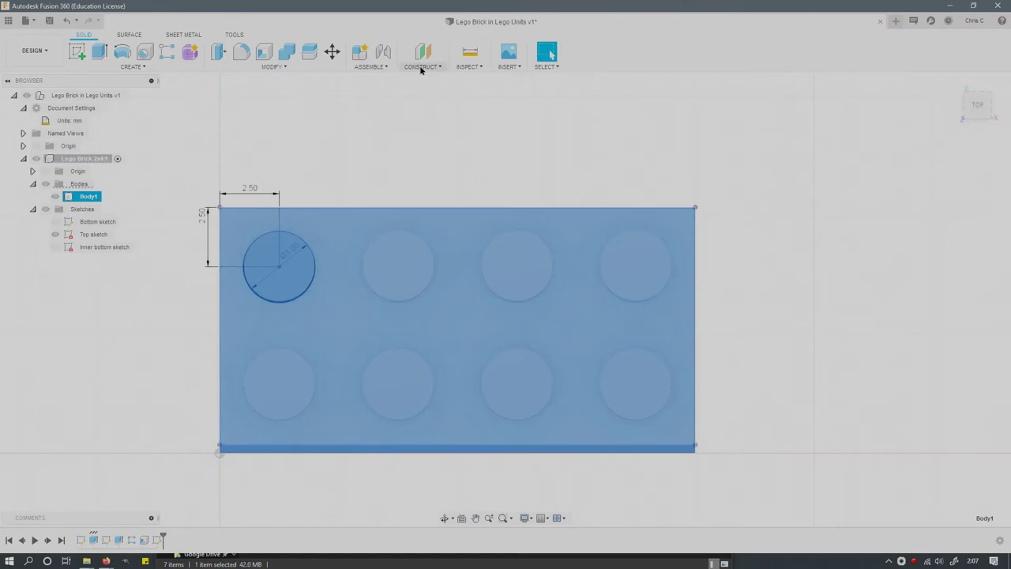
{"action": "left_click", "coordinate": [421, 66]}
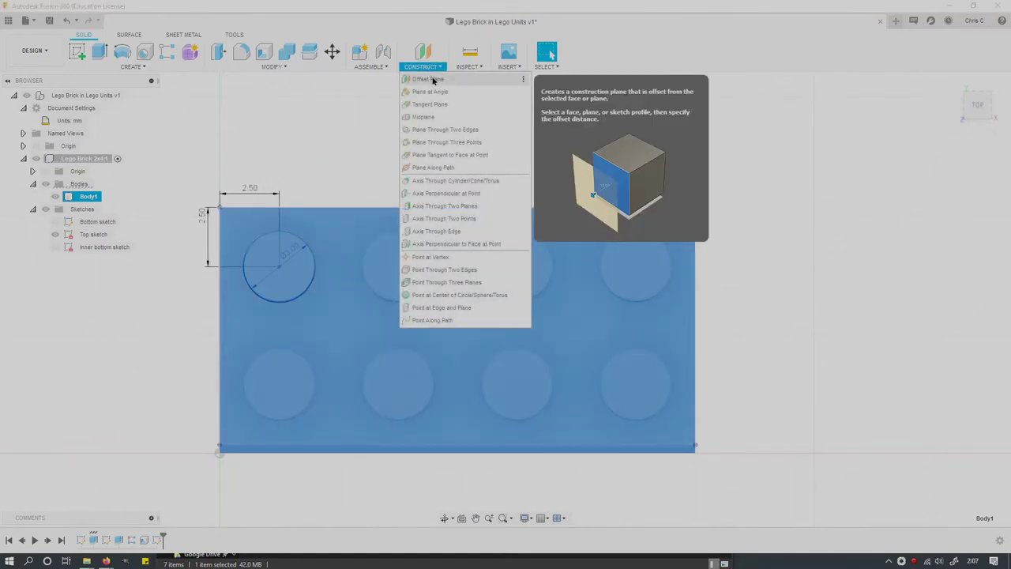
{"action": "left_click", "coordinate": [433, 80]}
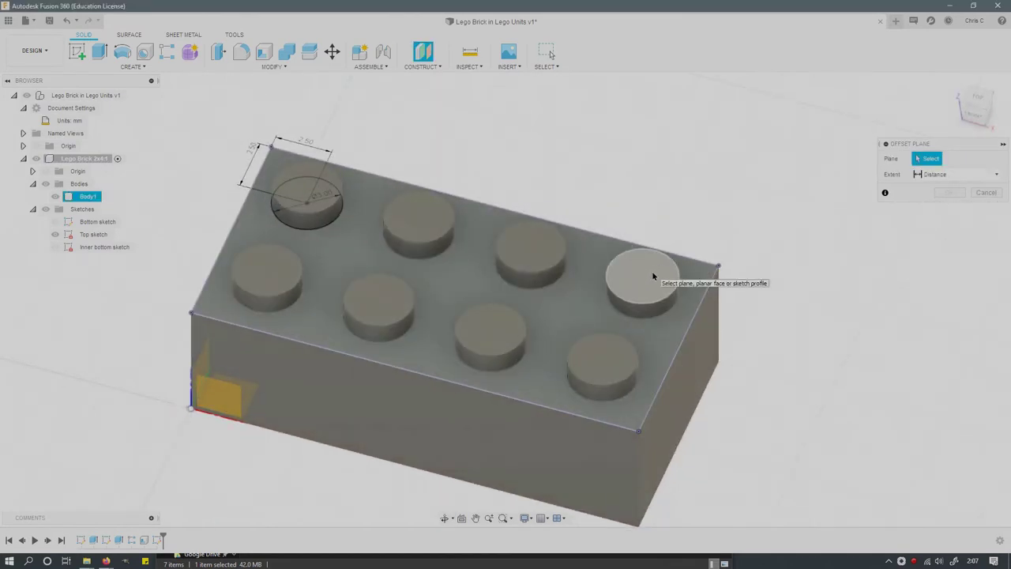
{"action": "left_click", "coordinate": [652, 275]}
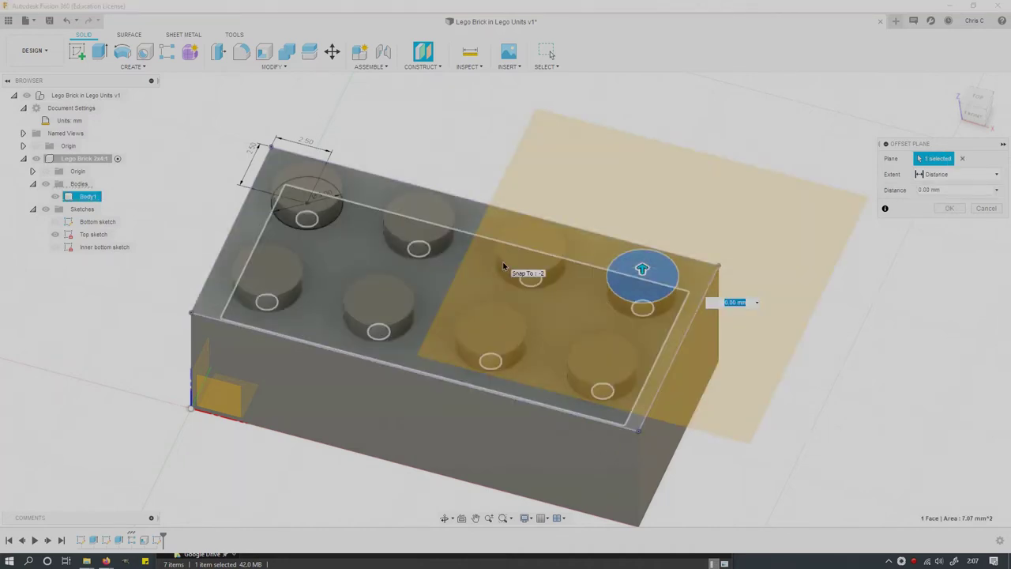
{"action": "key", "text": "Escape"}
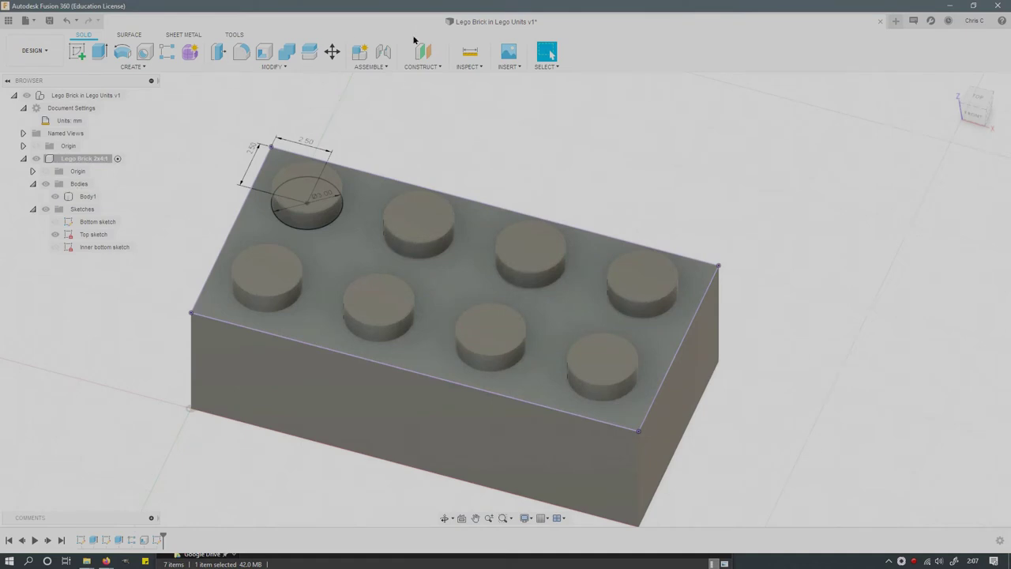
Step: Create an offset construction plane at 0 mm from the Top sketch profile on the brick's upper surface
{"action": "left_click", "coordinate": [429, 68]}
{"action": "left_click", "coordinate": [420, 81]}
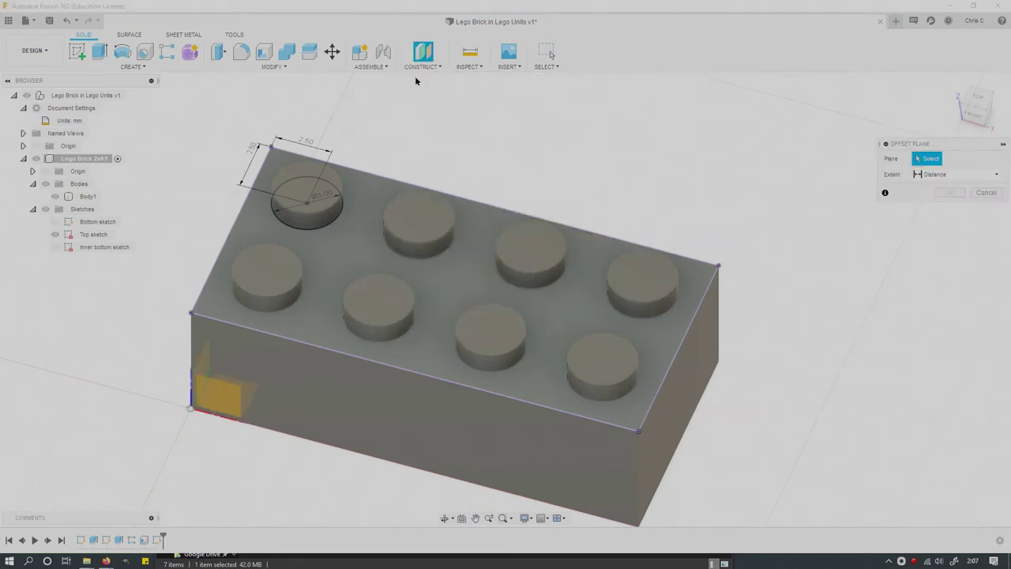
{"action": "left_click", "coordinate": [560, 309]}
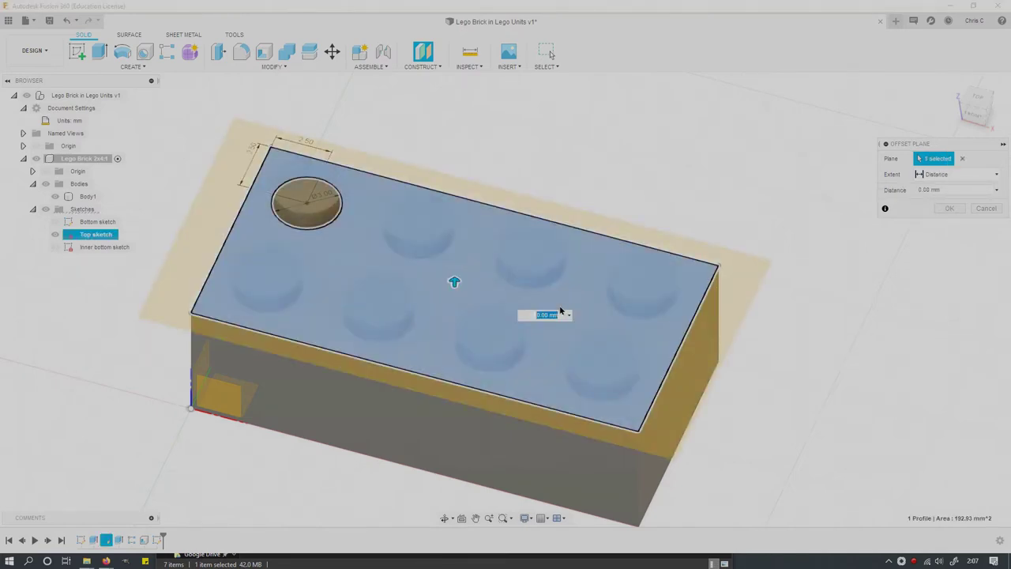
{"action": "left_click", "coordinate": [942, 189]}
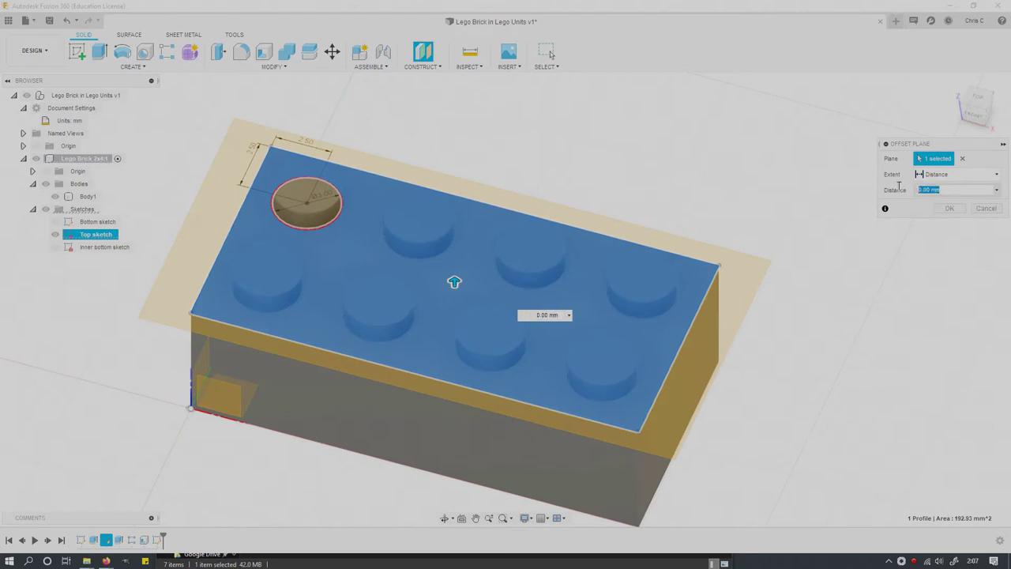
{"action": "left_click", "coordinate": [942, 207]}
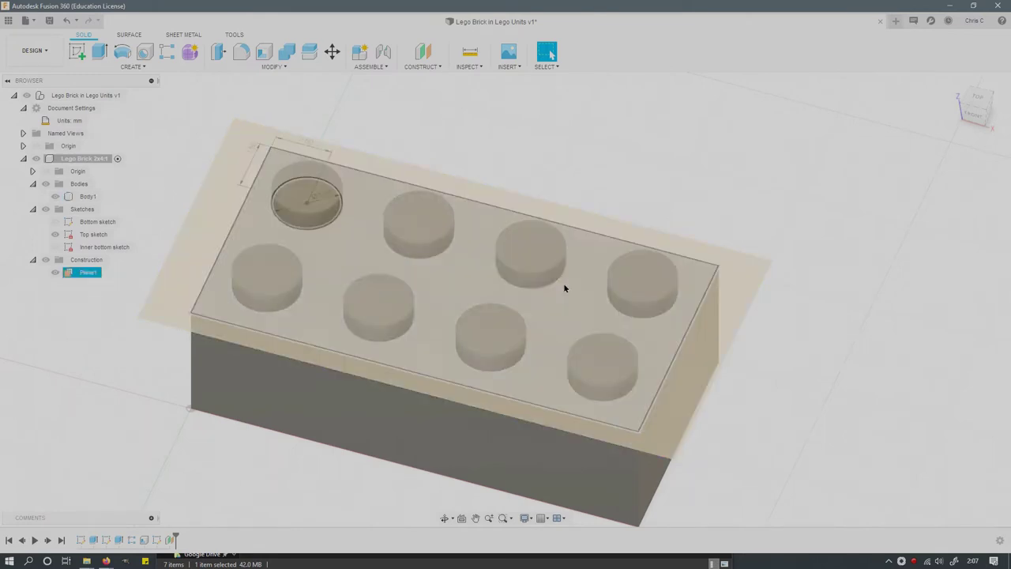
Step: Try to project the brick's top geometry into a new sketch on the offset plane, then finish the sketch
{"action": "left_click", "coordinate": [564, 289]}
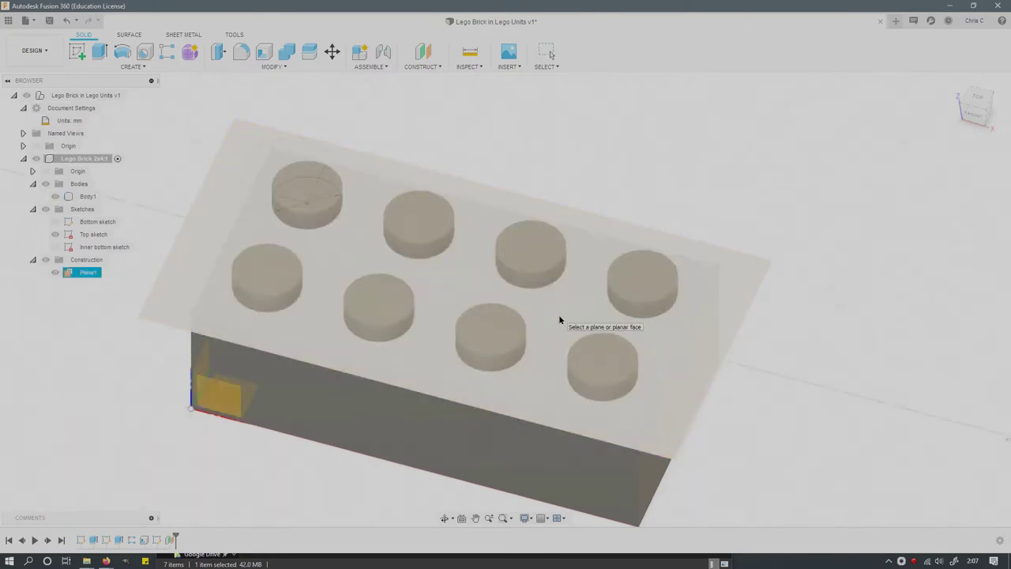
{"action": "left_click", "coordinate": [553, 319]}
{"action": "key", "text": "p"}
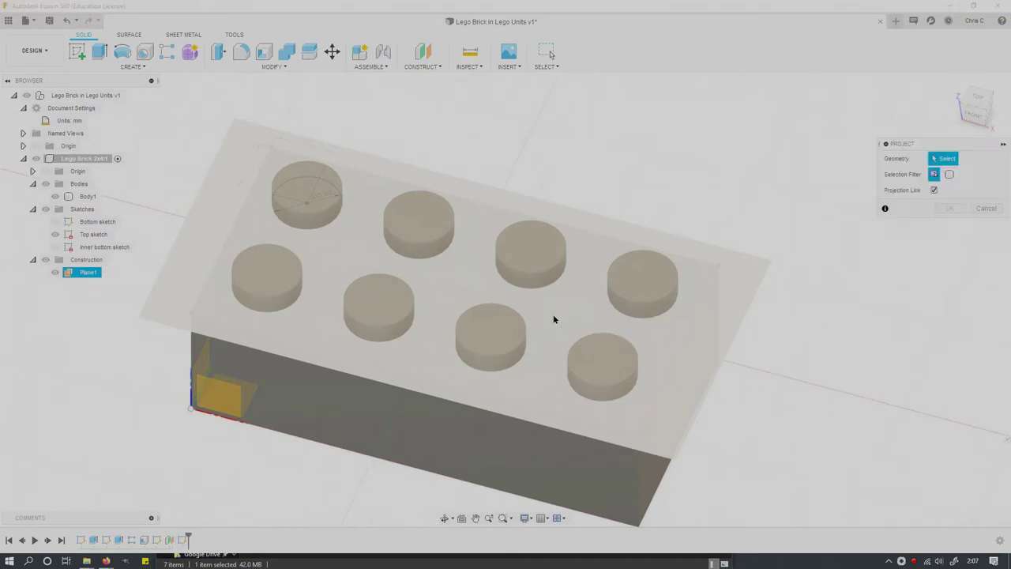
{"action": "left_click", "coordinate": [554, 319]}
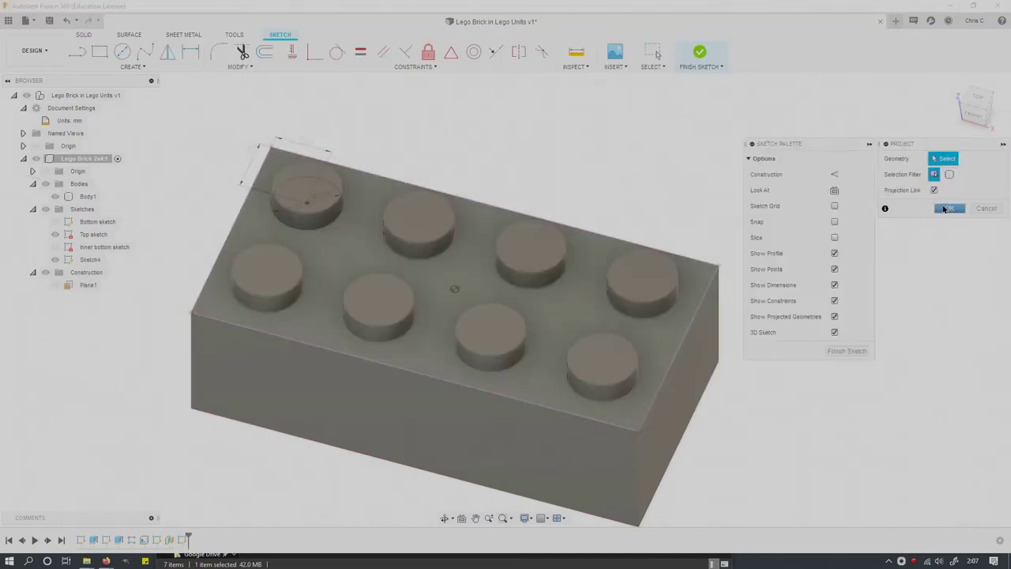
{"action": "left_click", "coordinate": [949, 208]}
{"action": "left_click", "coordinate": [981, 351]}
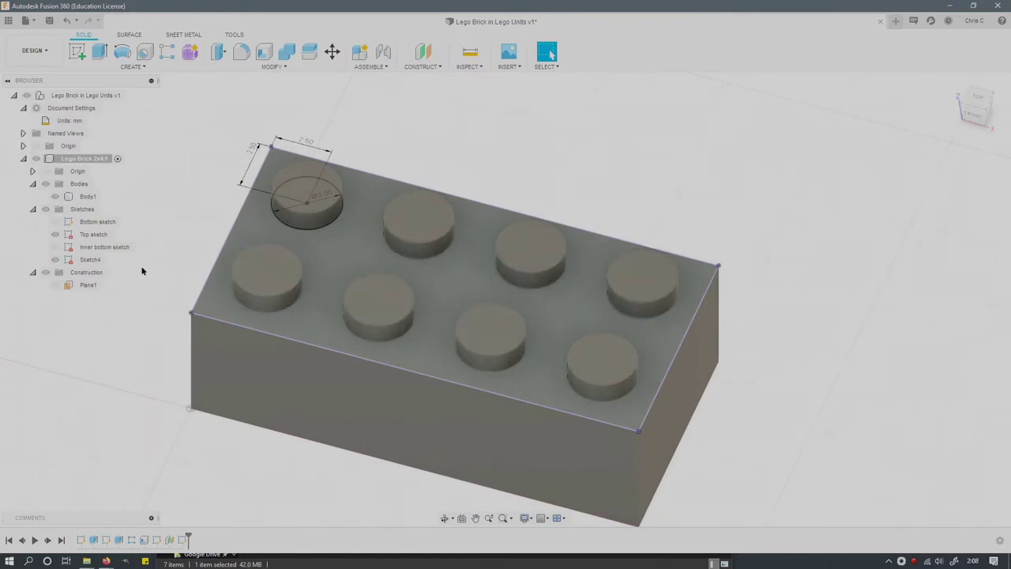
Step: Hide Body1 and the Top sketch to check the contents of Sketch4
{"action": "left_click", "coordinate": [91, 260]}
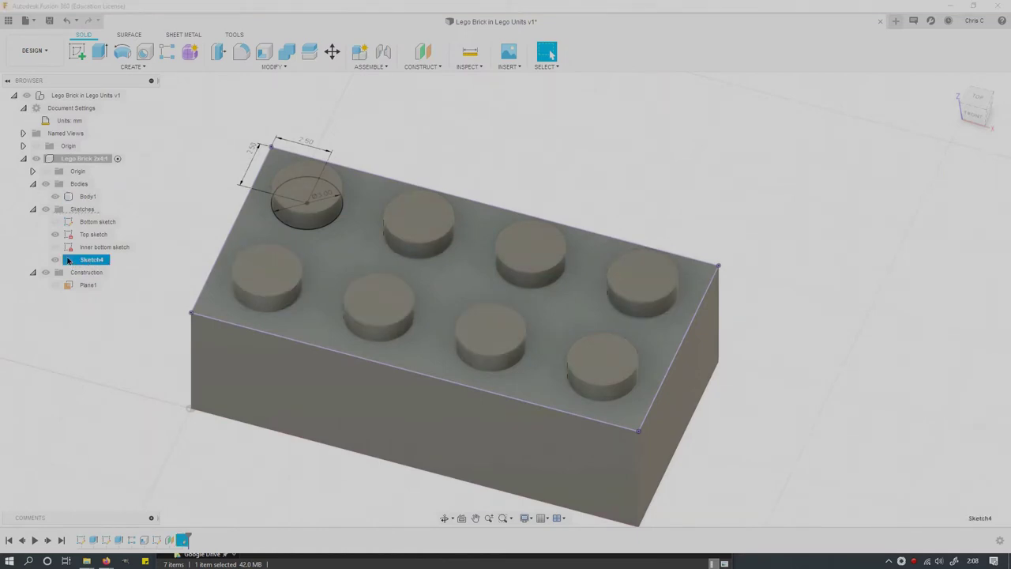
{"action": "left_click", "coordinate": [55, 196]}
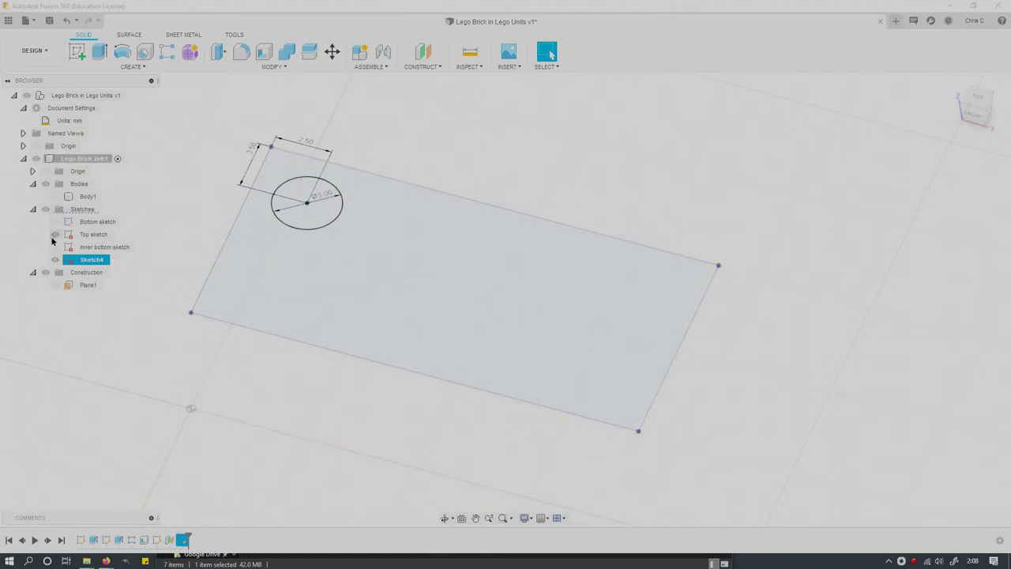
{"action": "left_click", "coordinate": [54, 235]}
{"action": "left_click", "coordinate": [55, 234]}
Step: Undo the visibility changes and the creation of Sketch4
{"action": "left_click", "coordinate": [77, 263]}
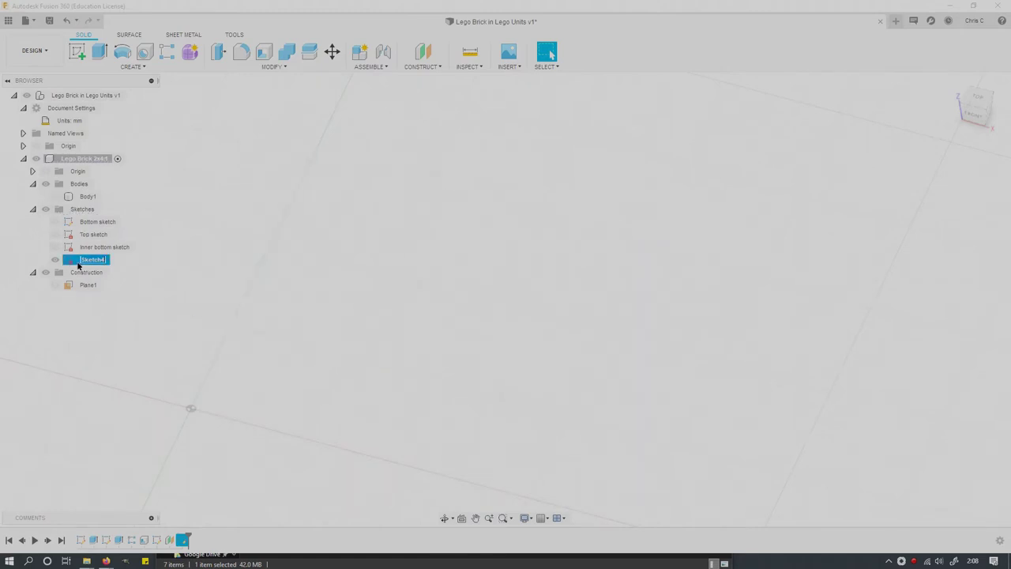
{"action": "key", "text": "Escape"}
{"action": "left_click", "coordinate": [79, 263]}
{"action": "key", "text": "Escape"}
{"action": "key", "text": "Escape"}
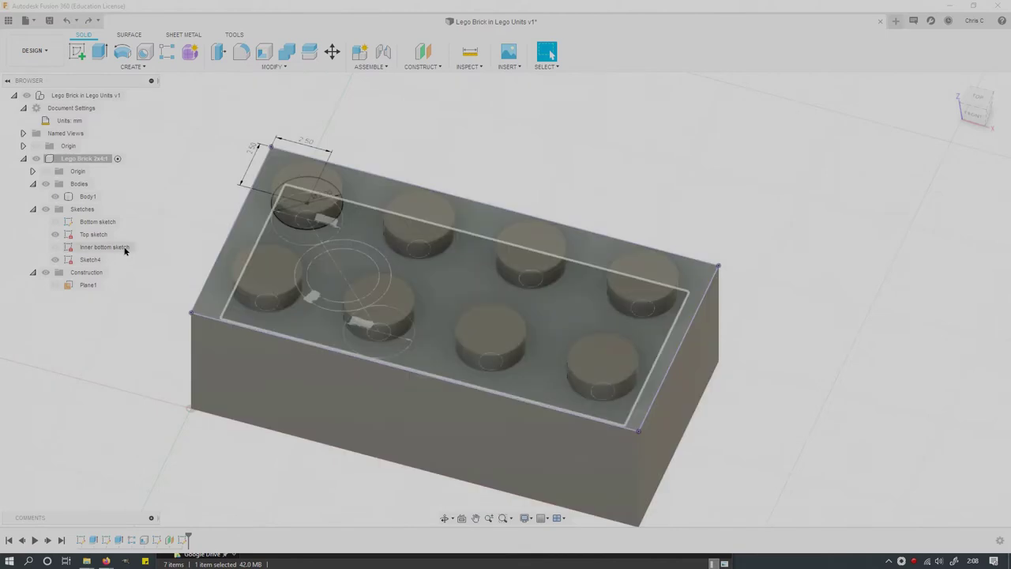
{"action": "double_click", "coordinate": [90, 259]}
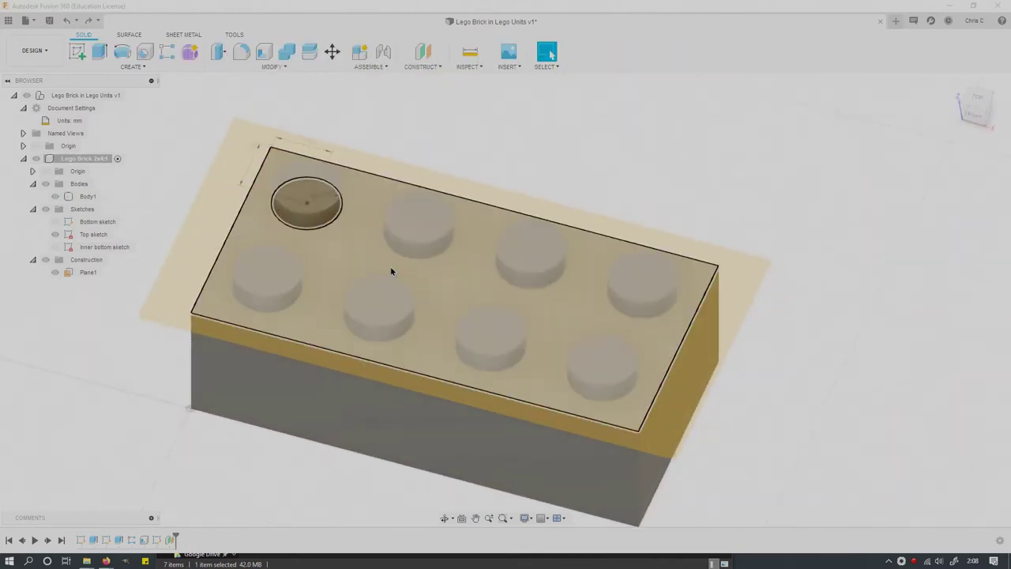
Step: Create a sketch on the offset plane, project the brick's top face with its eight stud outlines, and finish the sketch
{"action": "left_click", "coordinate": [256, 260]}
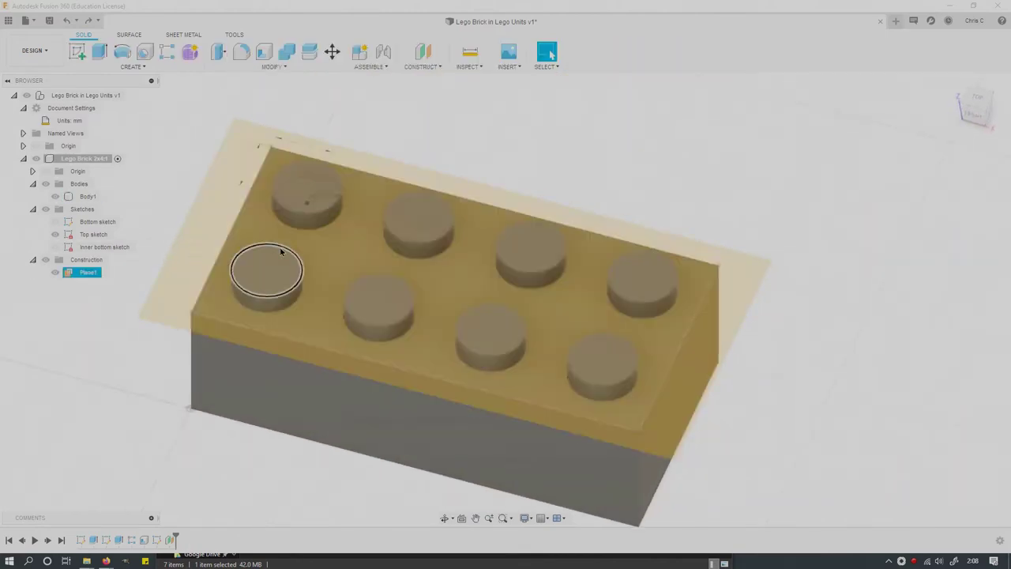
{"action": "key", "text": "Escape"}
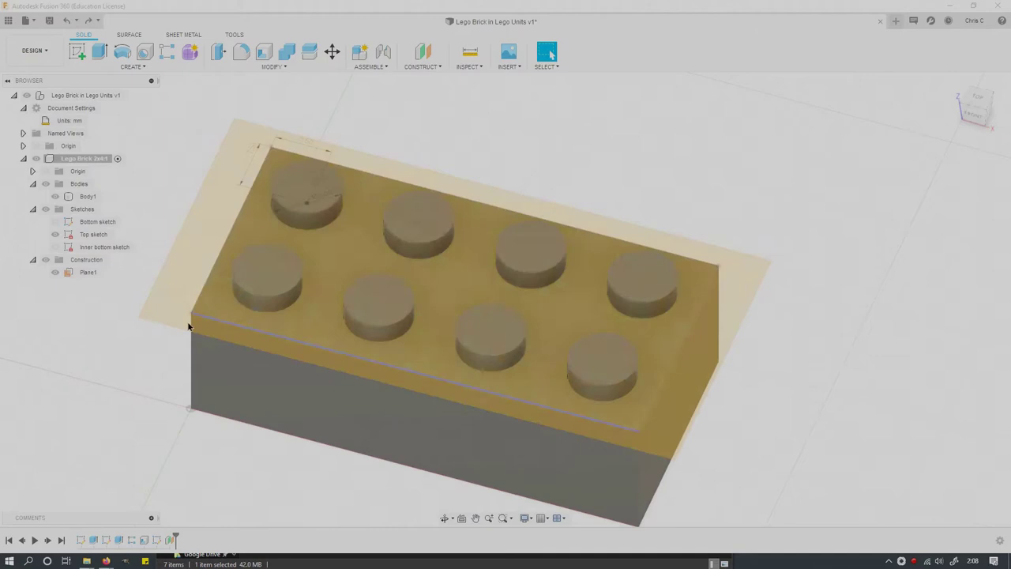
{"action": "left_click", "coordinate": [70, 272]}
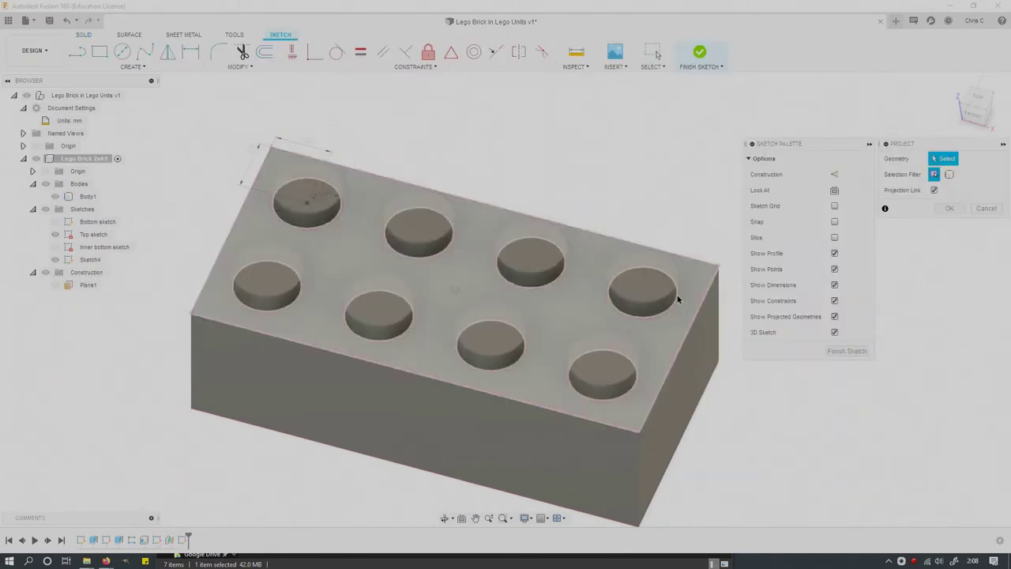
{"action": "left_click", "coordinate": [652, 335]}
{"action": "left_click", "coordinate": [661, 339]}
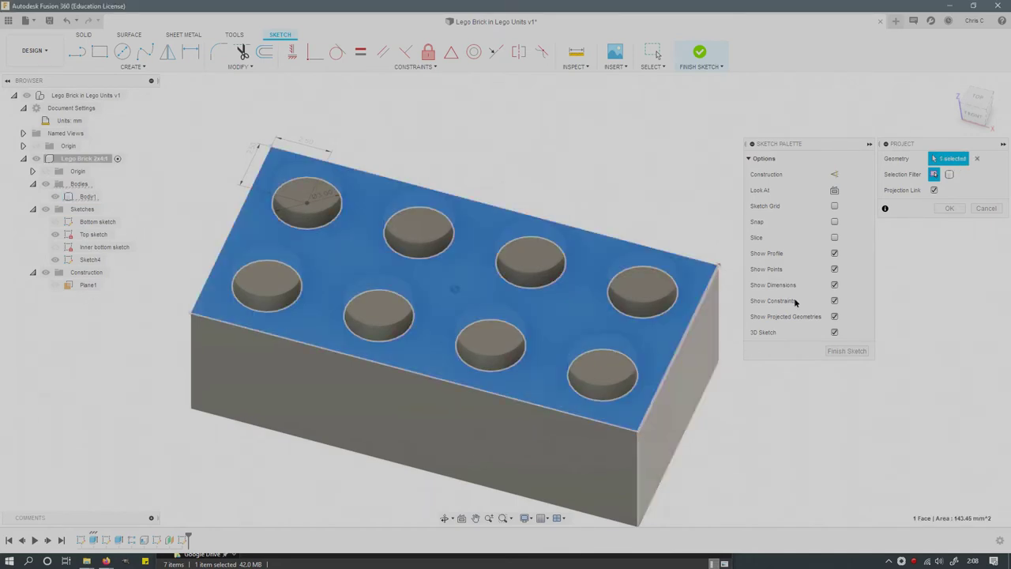
{"action": "left_click", "coordinate": [949, 208]}
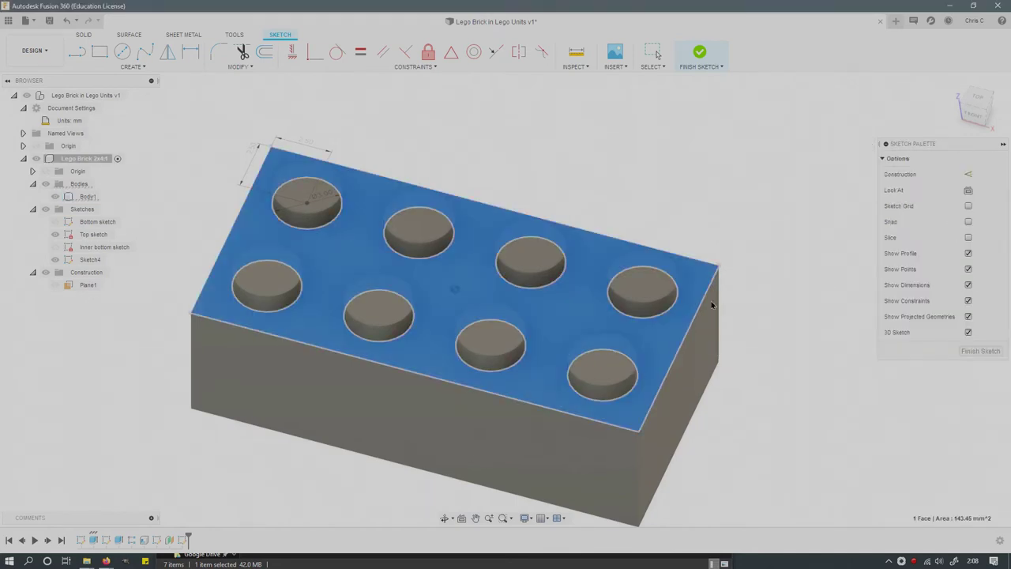
{"action": "left_click", "coordinate": [980, 351]}
Step: Hide the Top sketch and Body1 so only the projected sketch is displayed
{"action": "left_click", "coordinate": [91, 260]}
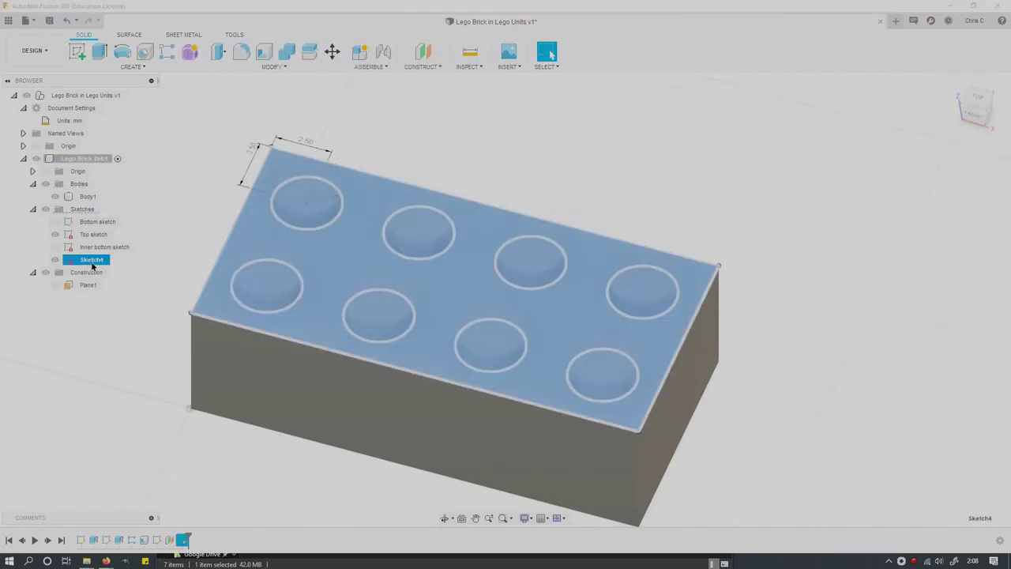
{"action": "left_click", "coordinate": [55, 234]}
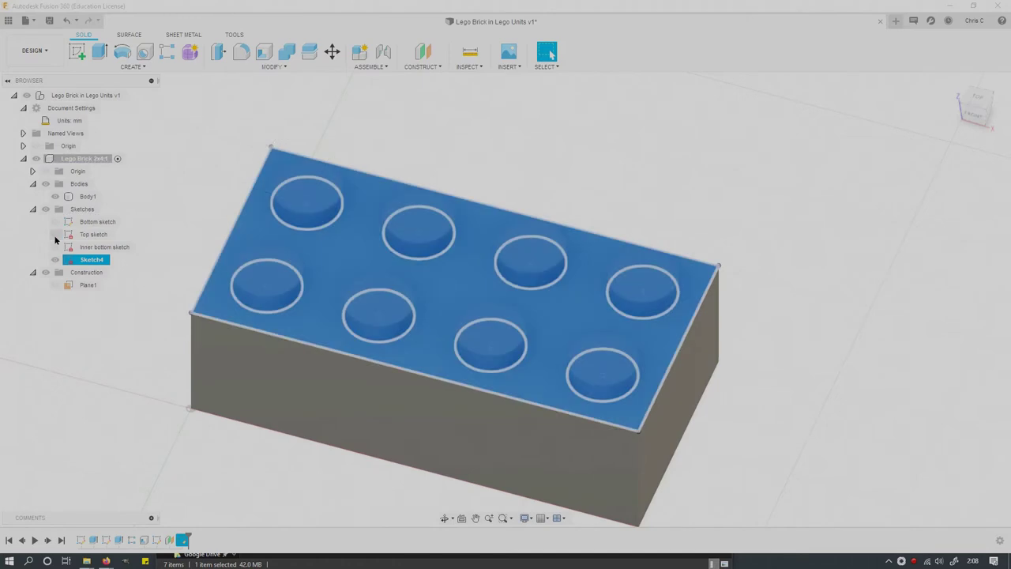
{"action": "left_click", "coordinate": [55, 196]}
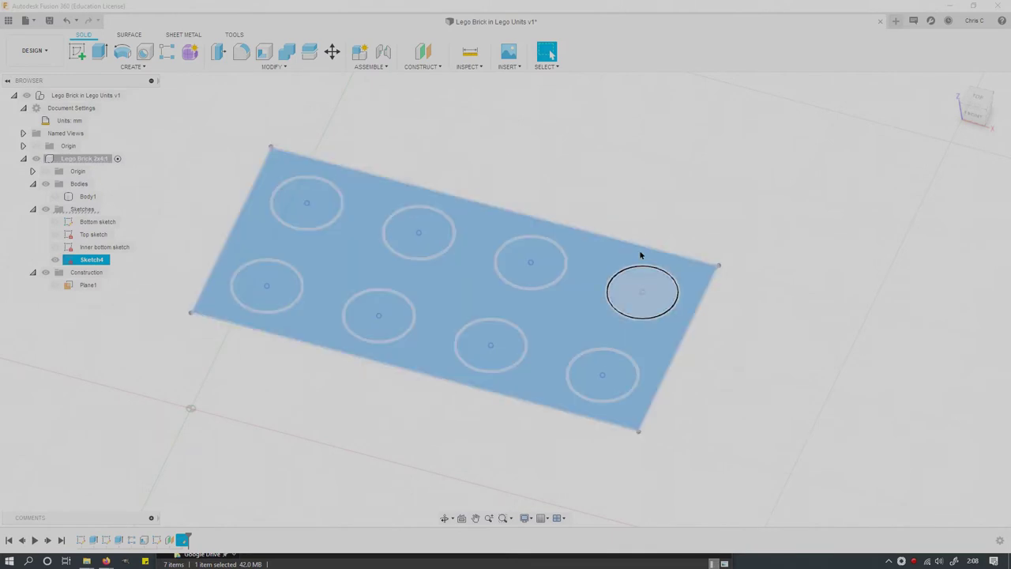
Step: Rename Sketch4 as 2x4 Geometry sketch
{"action": "double_click", "coordinate": [86, 260]}
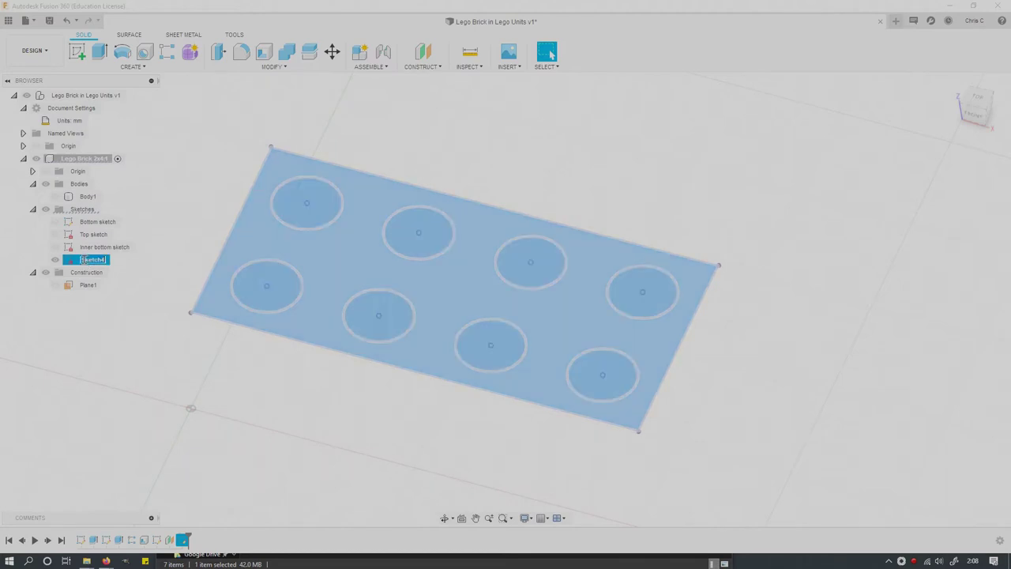
{"action": "type", "text": "2x4 Geometry s"}
{"action": "key", "text": "Return"}
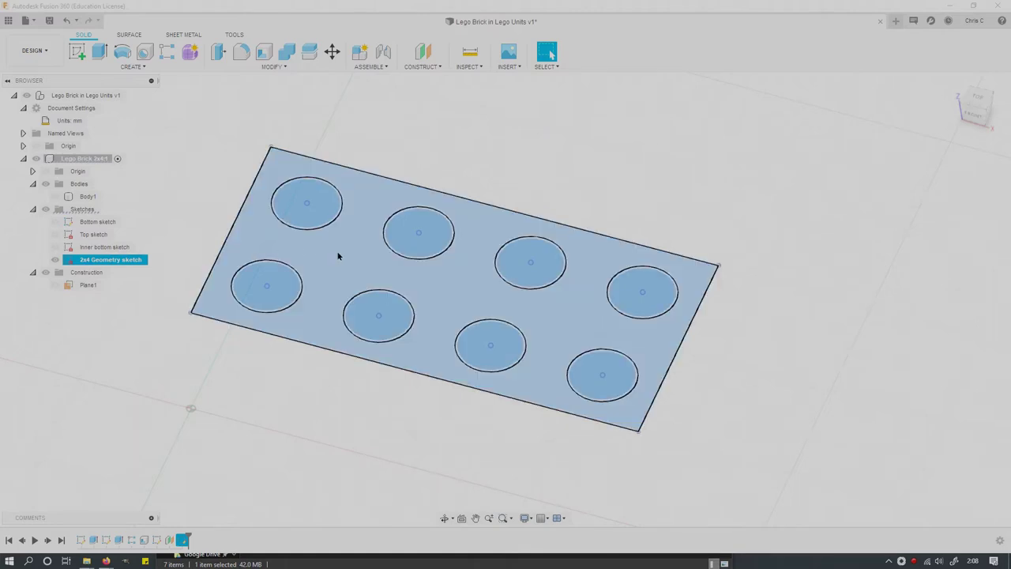
Step: Edit the 2x4 Geometry sketch and add a driven dimension from the upper-right circle's center to the rectangle's right edge
{"action": "mouse_move", "coordinate": [338, 255]}
{"action": "middle_mouse_down", "text": "shift"}
{"action": "mouse_move", "coordinate": [354, 250]}
{"action": "mouse_move", "coordinate": [356, 266]}
{"action": "middle_mouse_up", "text": "shift"}
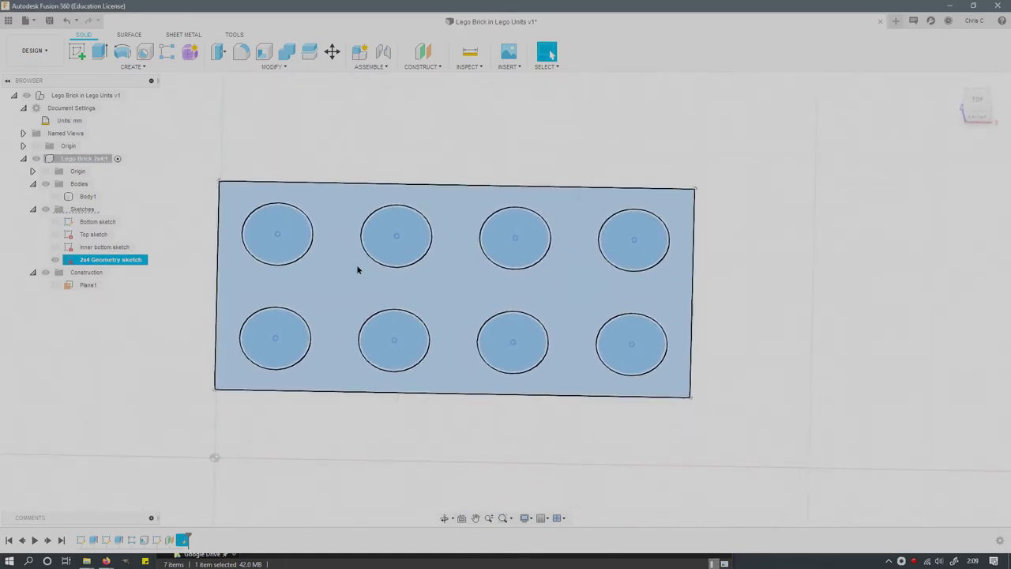
{"action": "double_click", "coordinate": [68, 262]}
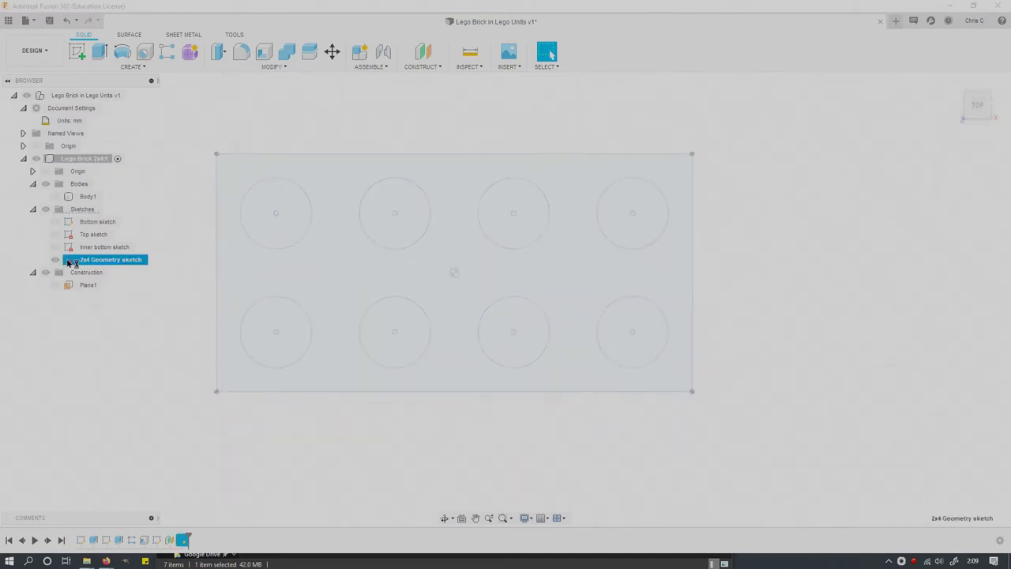
{"action": "key", "text": "d"}
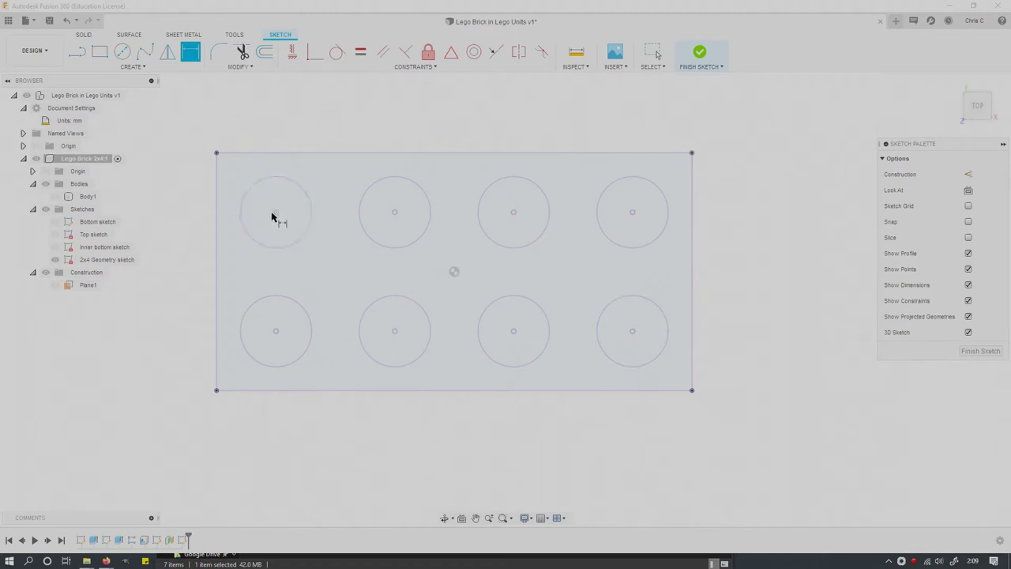
{"action": "left_click", "coordinate": [632, 212]}
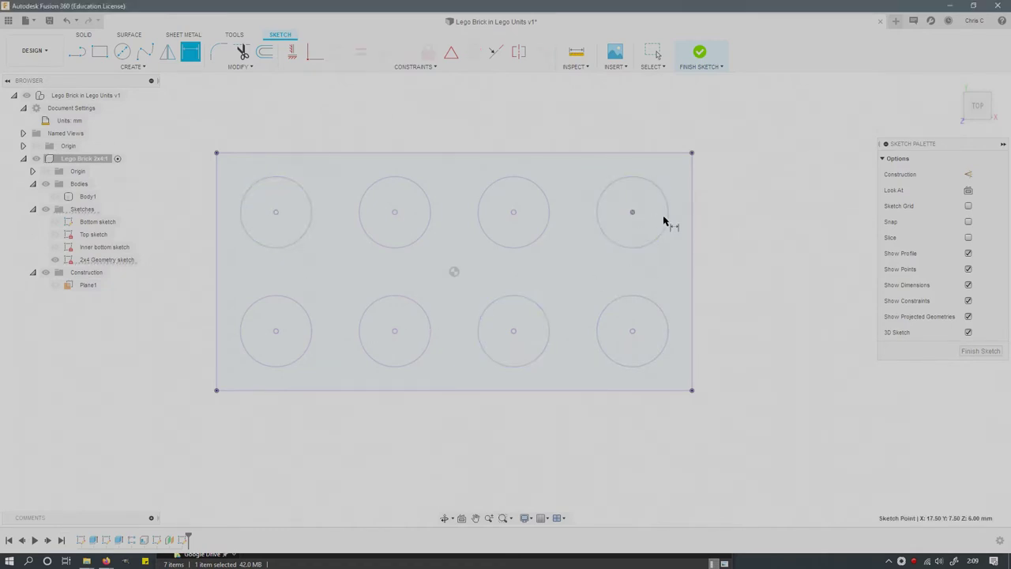
{"action": "left_click", "coordinate": [693, 218]}
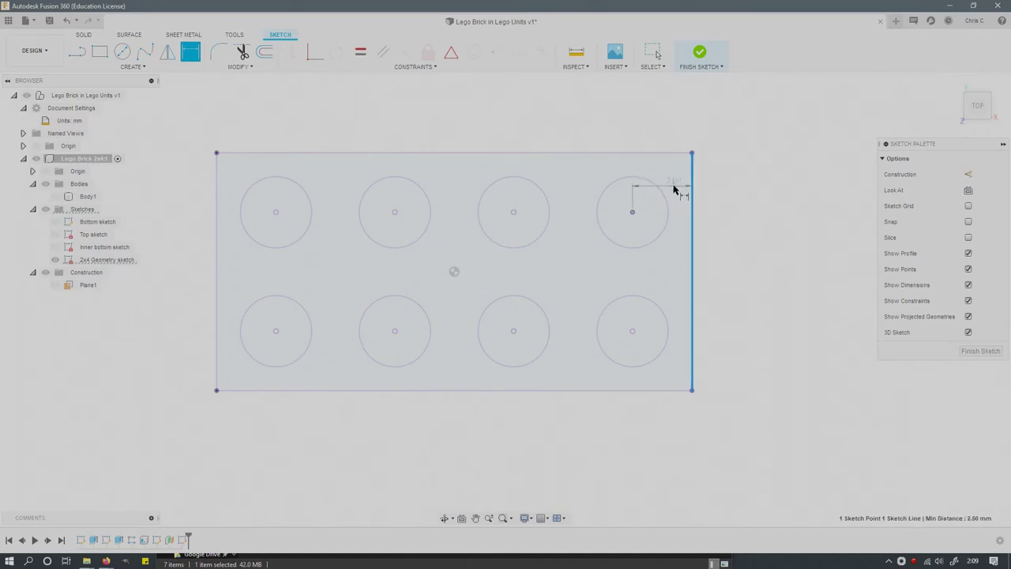
{"action": "left_click", "coordinate": [673, 136]}
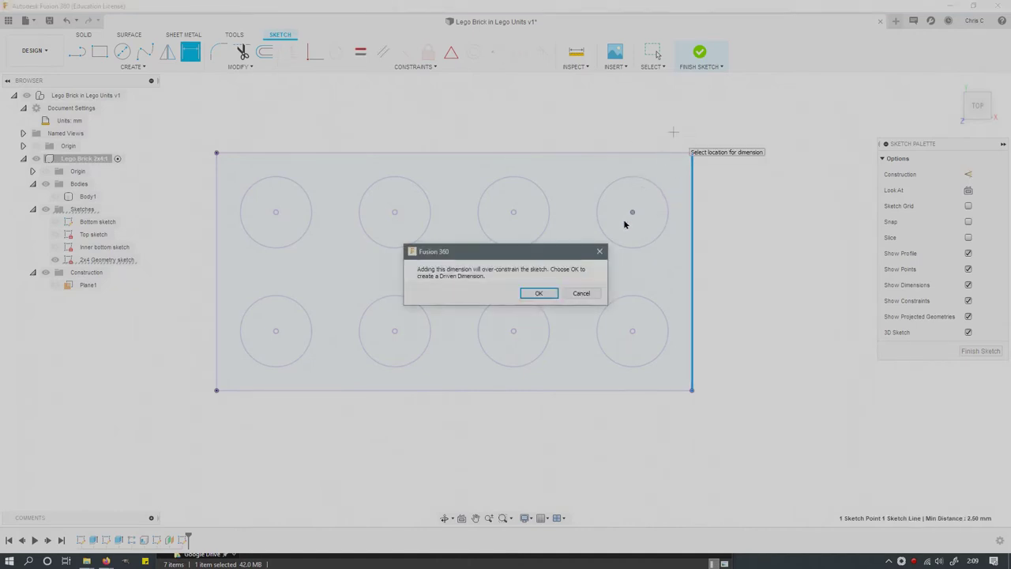
{"action": "left_click", "coordinate": [539, 294]}
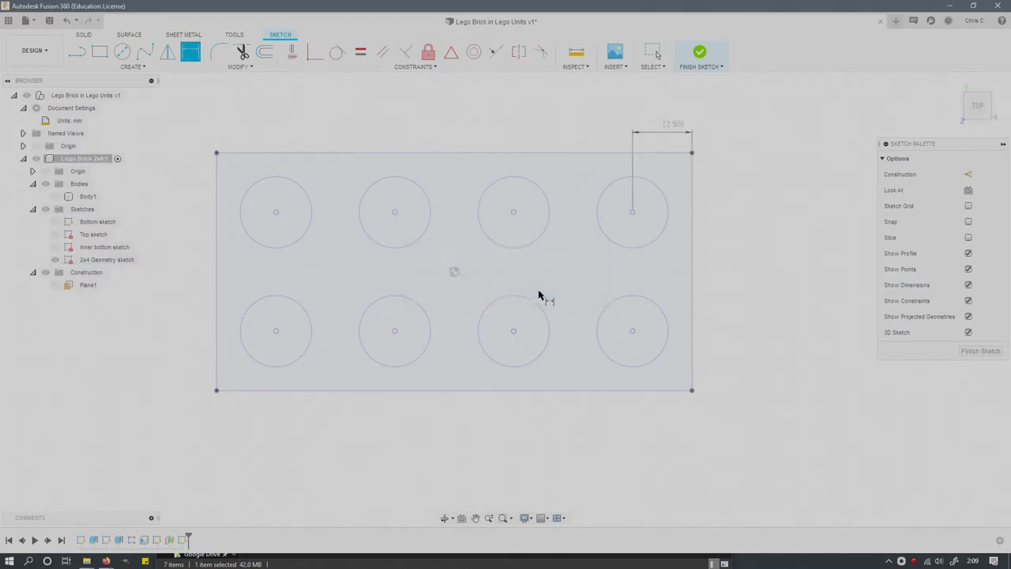
Step: Add a driven dimension from the upper-right circle's center to the rectangle's top edge
{"action": "left_click", "coordinate": [631, 211]}
{"action": "left_click", "coordinate": [651, 154]}
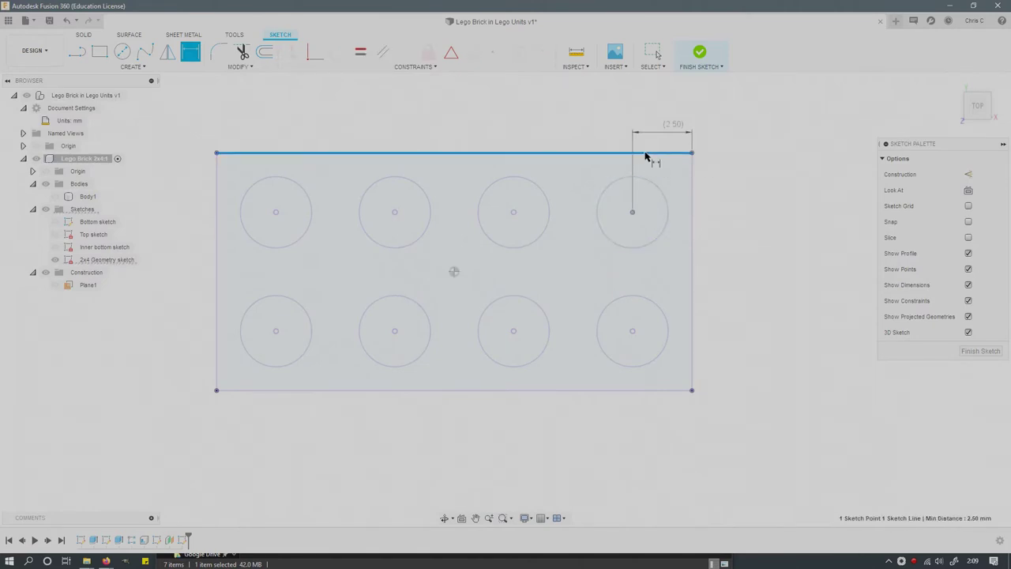
{"action": "left_click", "coordinate": [719, 173]}
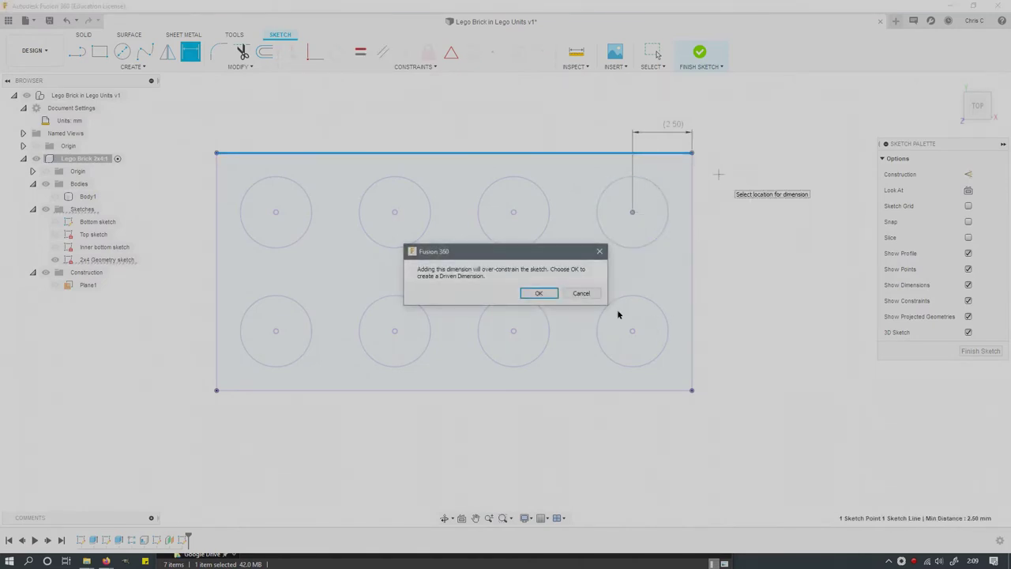
{"action": "left_click", "coordinate": [537, 293]}
Step: Add a driven dimension from the lower-right circle's center to the rectangle's right edge
{"action": "left_click", "coordinate": [632, 331]}
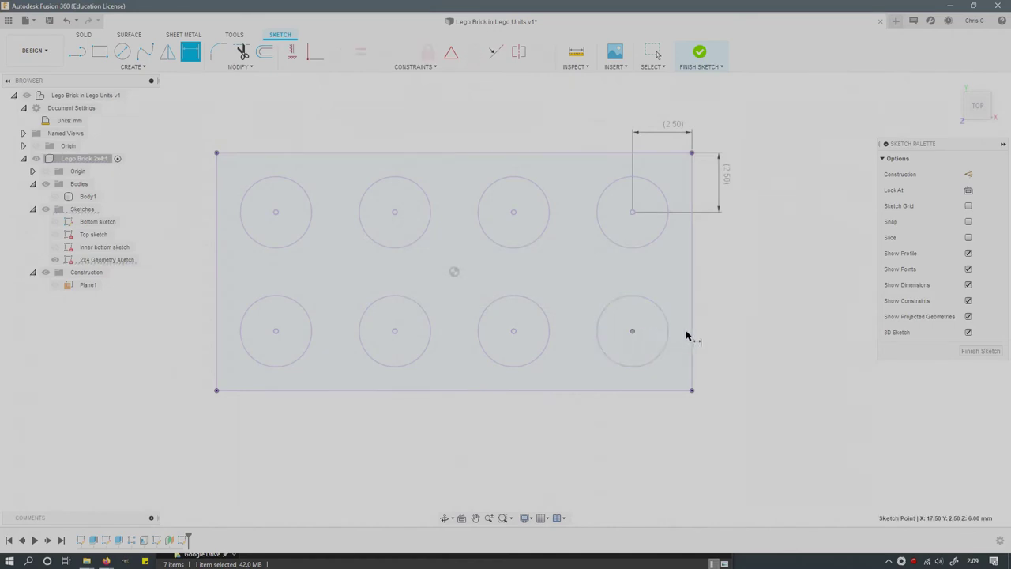
{"action": "left_click", "coordinate": [693, 338]}
{"action": "left_click", "coordinate": [670, 414]}
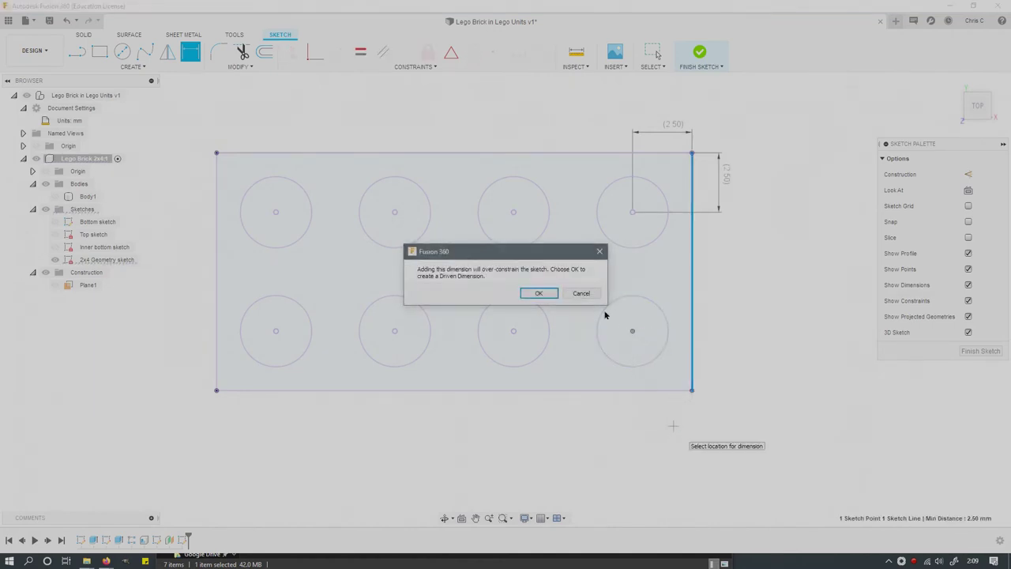
{"action": "left_click", "coordinate": [553, 297]}
{"action": "left_click", "coordinate": [632, 331]}
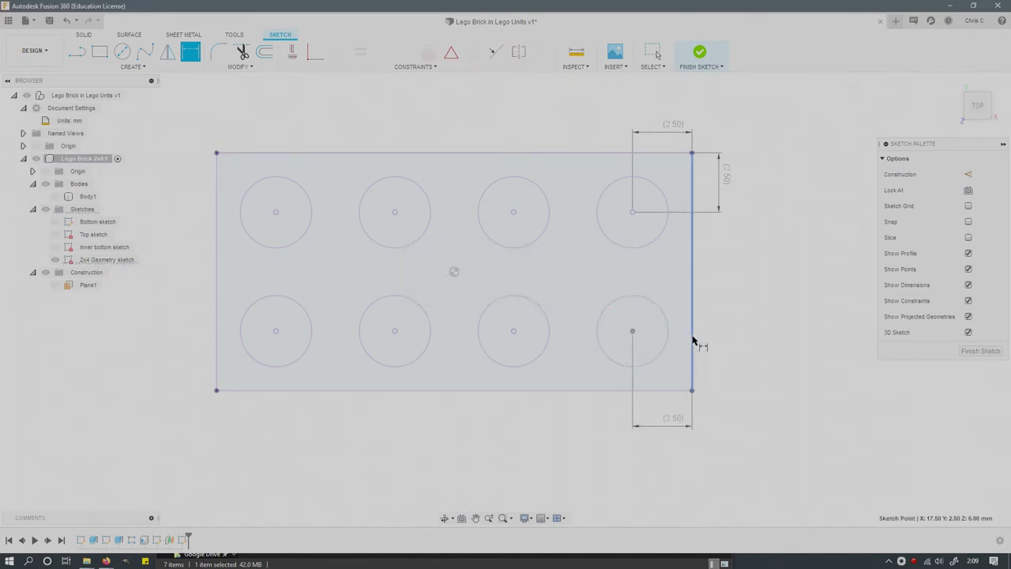
{"action": "left_click", "coordinate": [693, 340]}
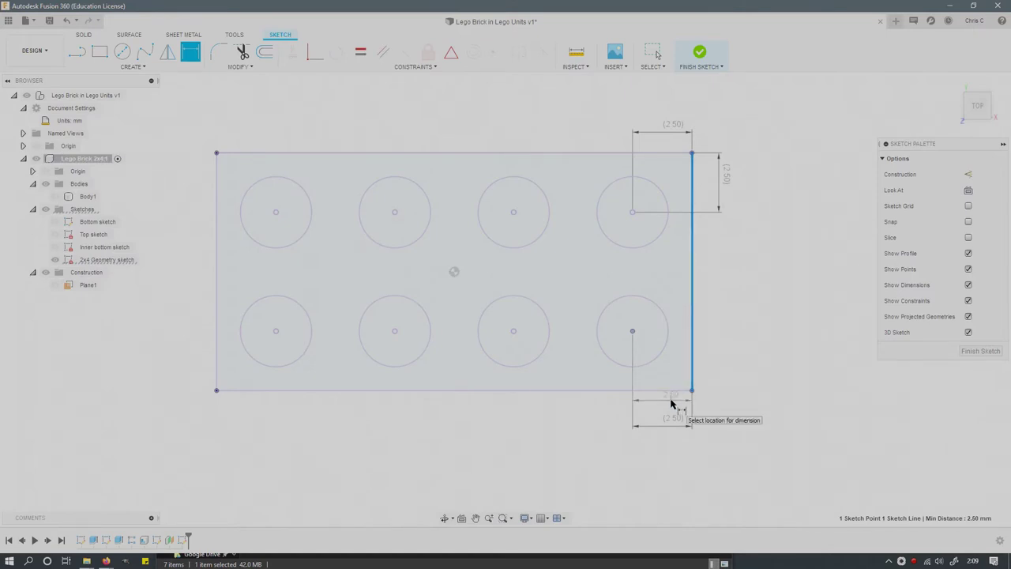
{"action": "key", "text": "Escape"}
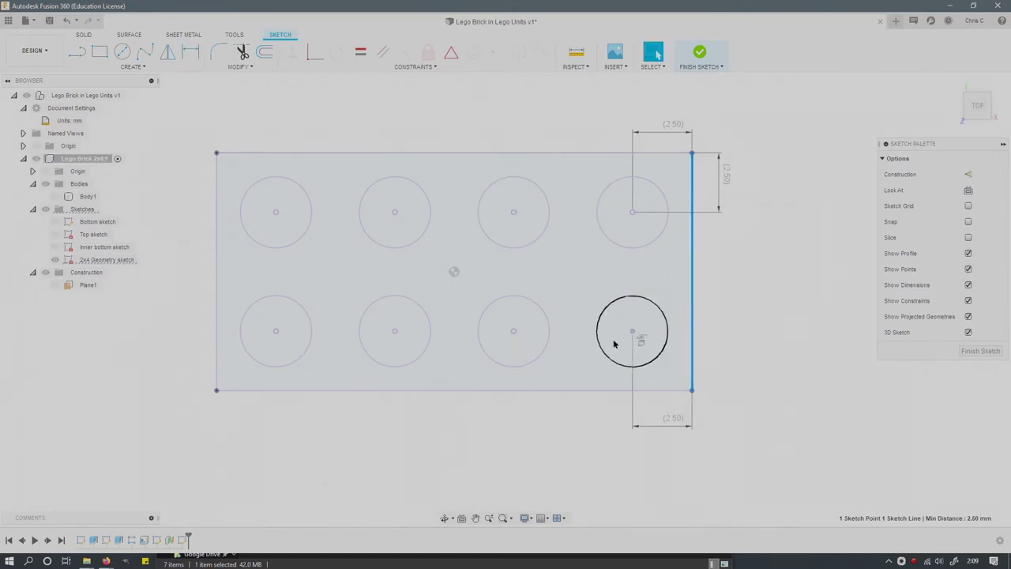
{"action": "key", "text": "d"}
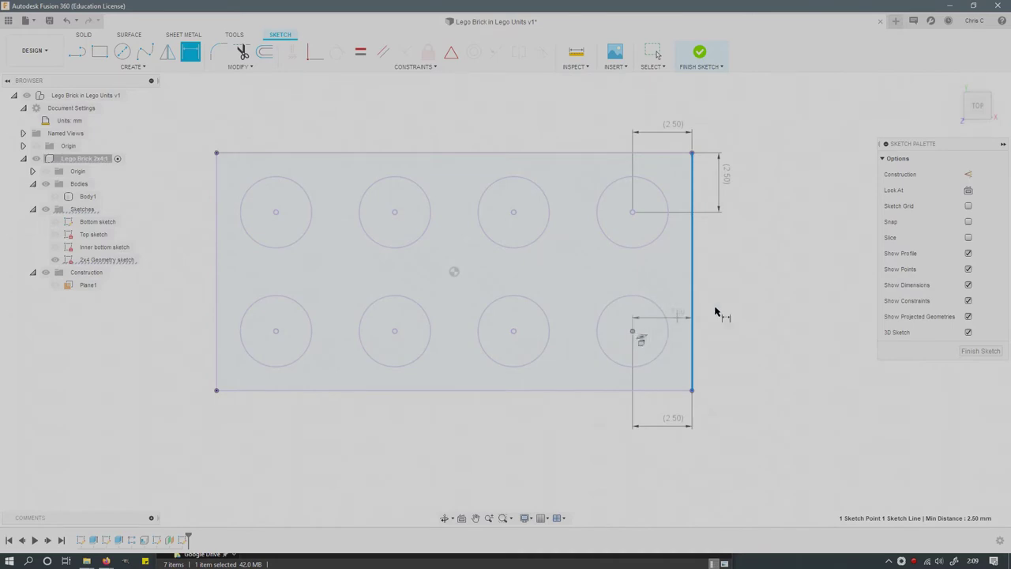
{"action": "key", "text": "Escape"}
{"action": "key", "text": "Escape"}
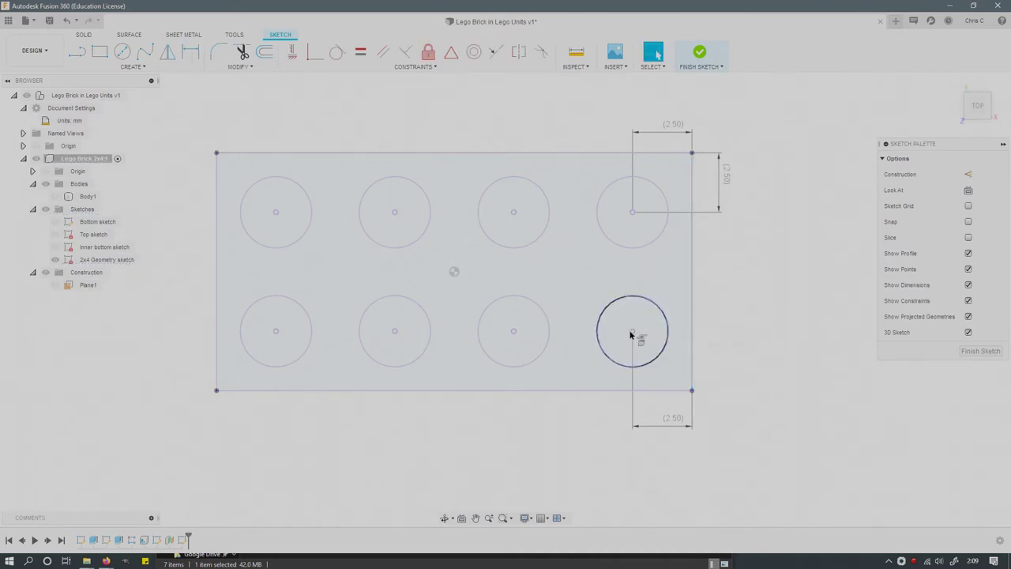
{"action": "key", "text": "d"}
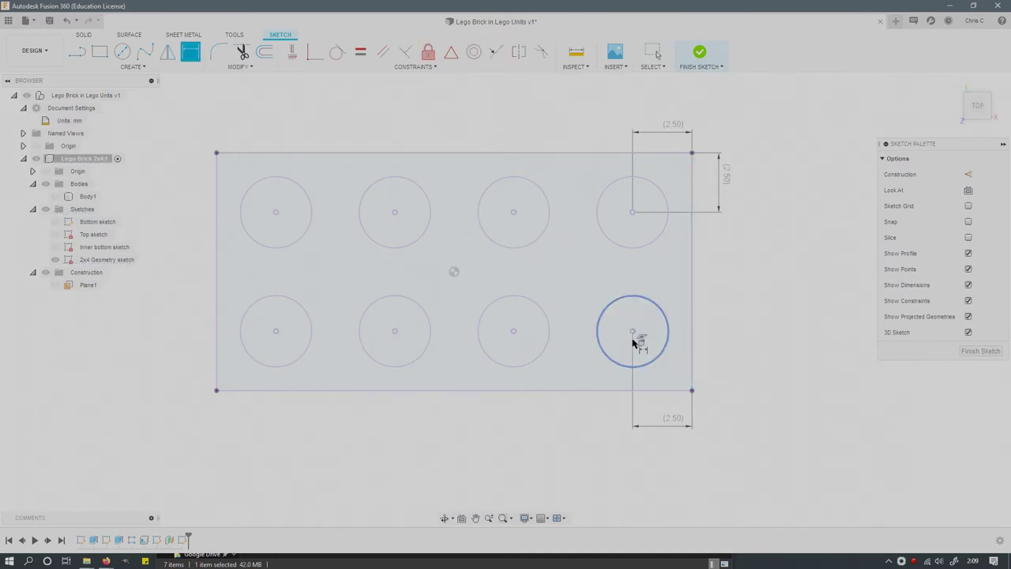
{"action": "left_click", "coordinate": [640, 390]}
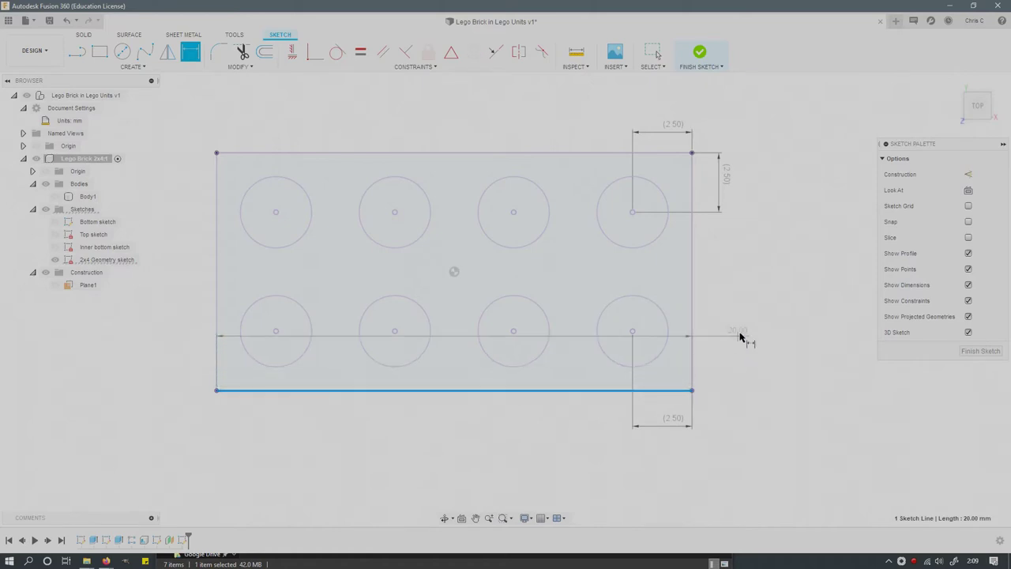
{"action": "key", "text": "Escape"}
{"action": "key", "text": "Escape"}
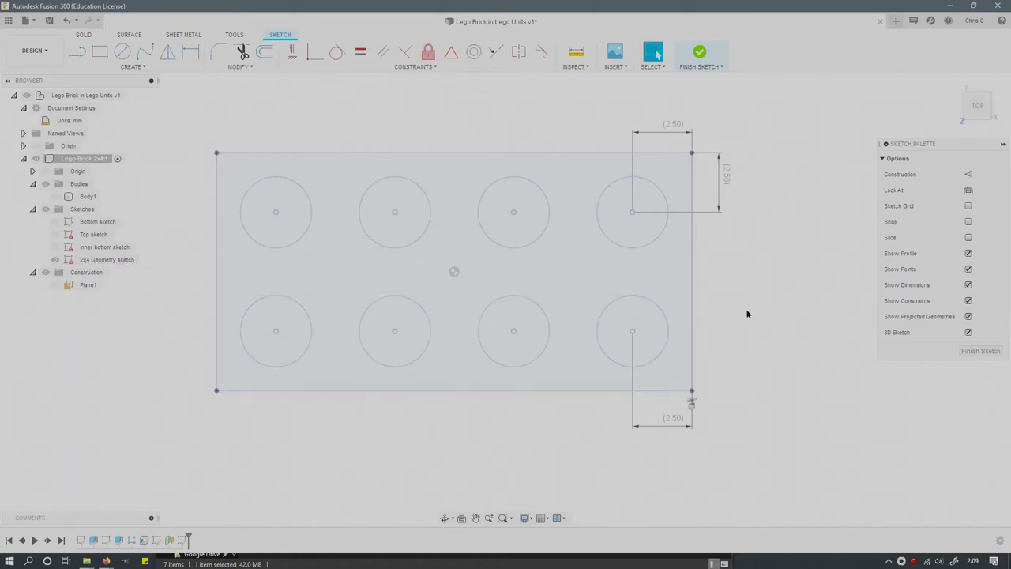
Step: Finish and reopen the 2x4 Geometry sketch, then add a driven dimension from the lower-right circle's center to the rectangle's bottom edge
{"action": "left_click", "coordinate": [963, 351]}
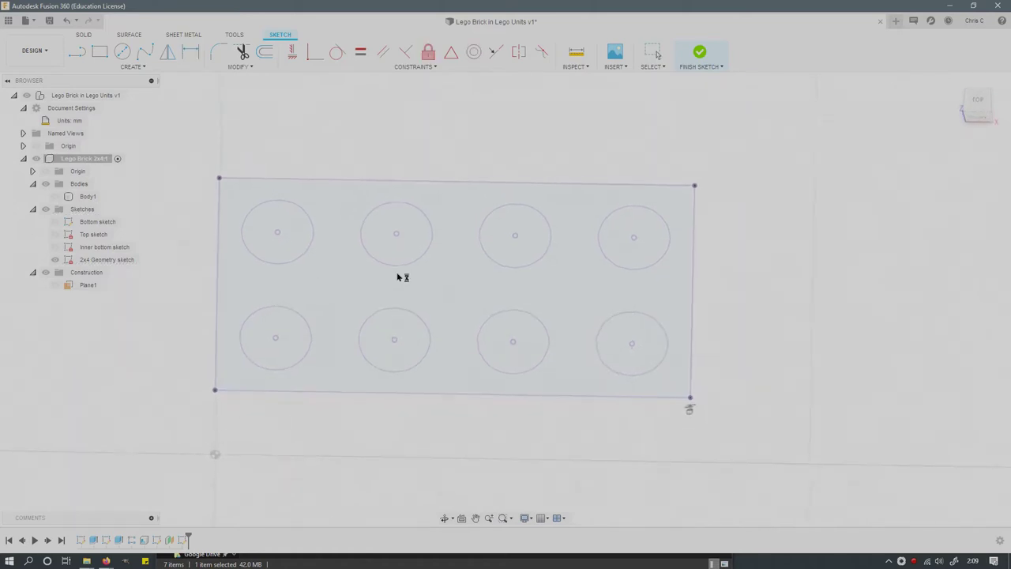
{"action": "left_click", "coordinate": [69, 261]}
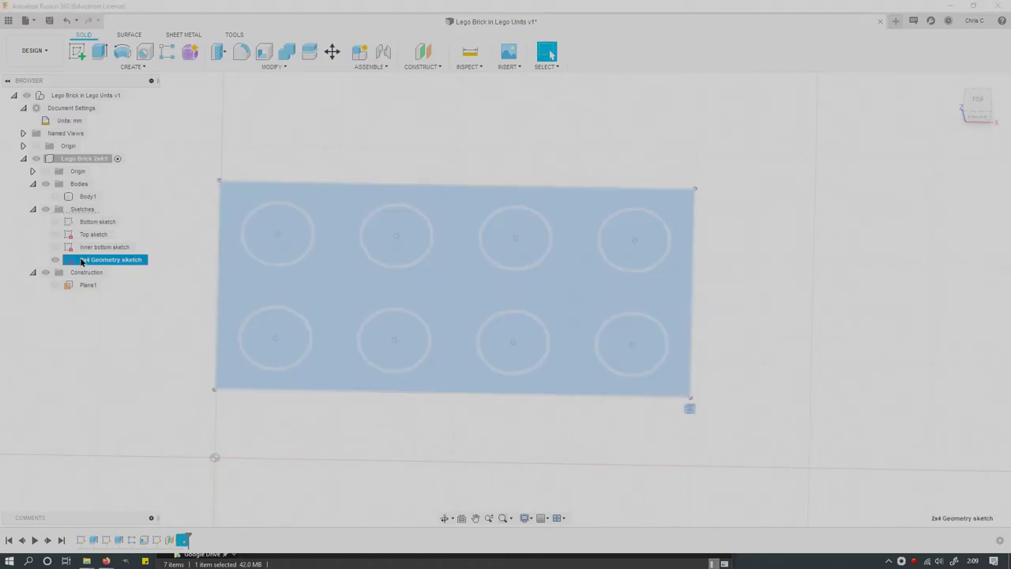
{"action": "key", "text": "Escape"}
{"action": "double_click", "coordinate": [69, 261]}
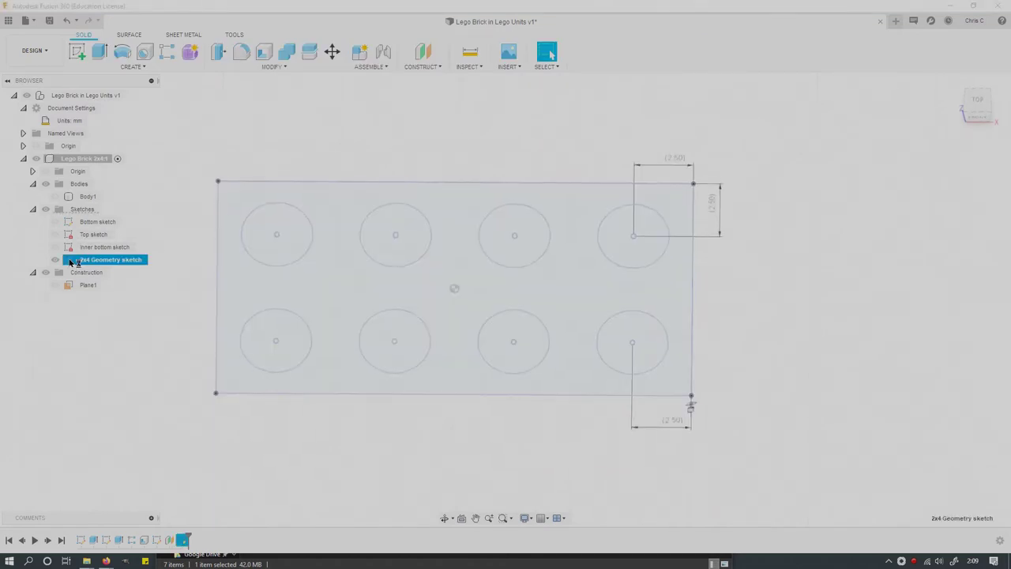
{"action": "left_click", "coordinate": [632, 331]}
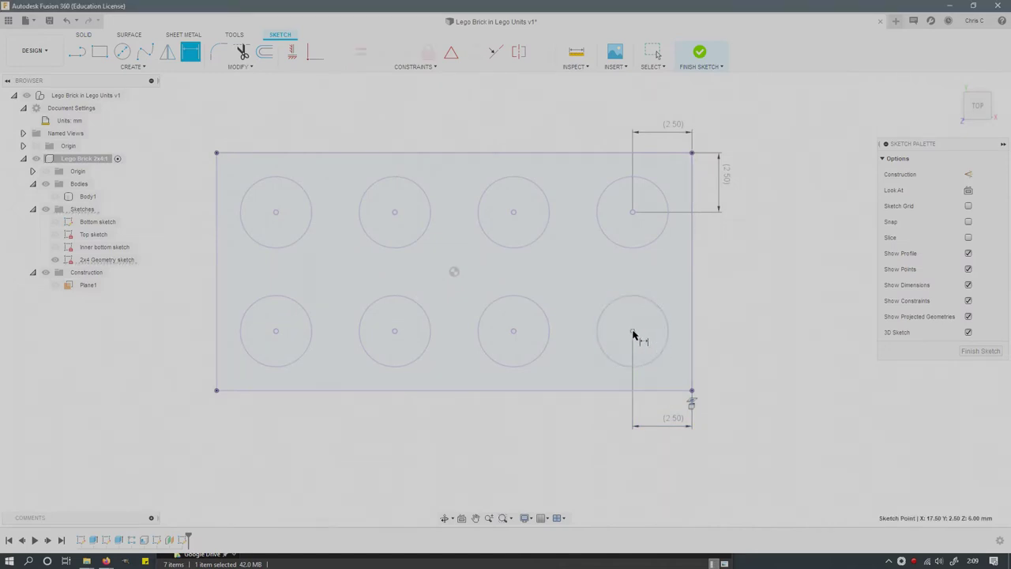
{"action": "left_click", "coordinate": [655, 390]}
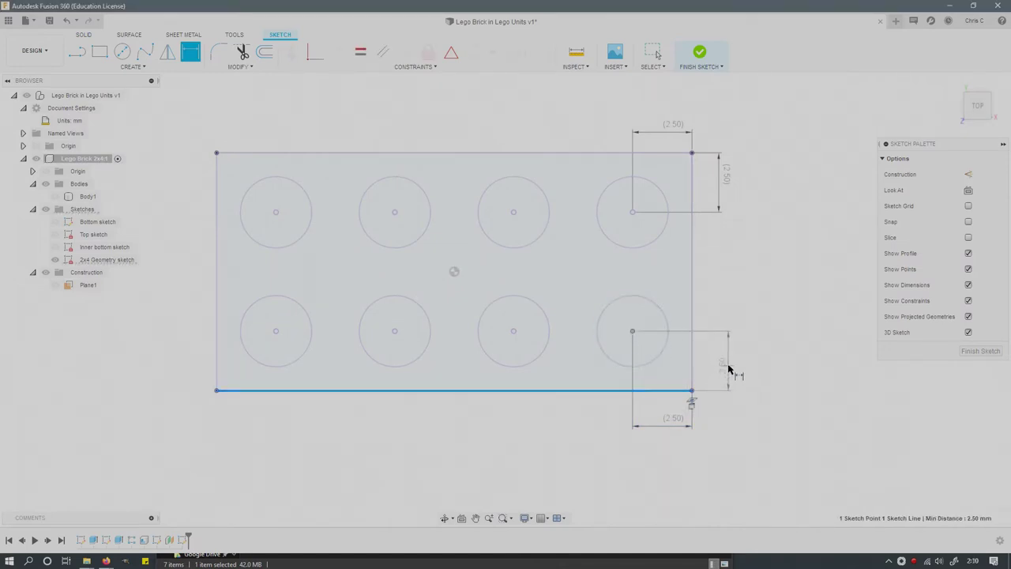
{"action": "left_click", "coordinate": [724, 363]}
{"action": "left_click", "coordinate": [540, 293]}
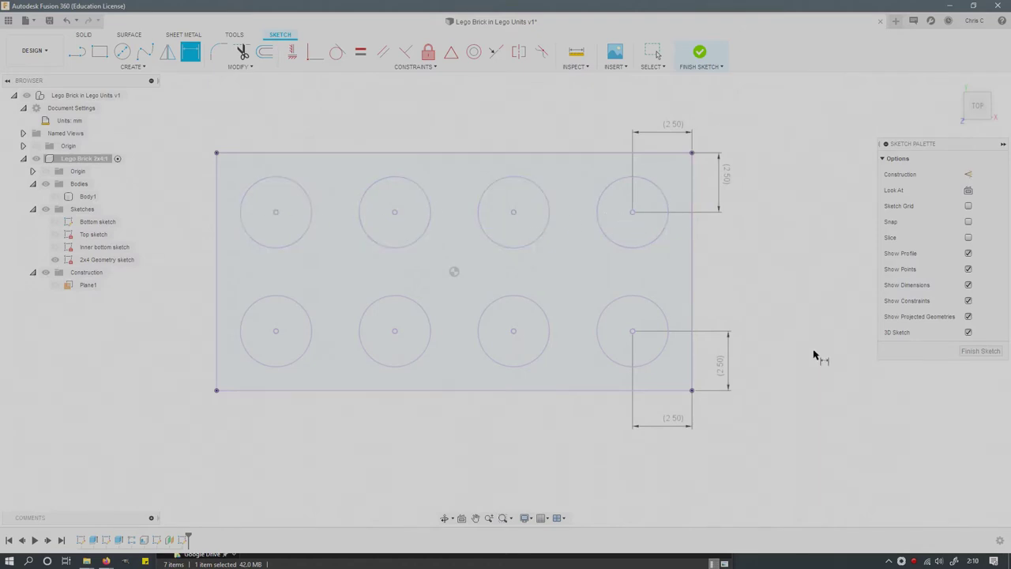
Step: Finish the sketch and turn on dimension display for the 2x4 Geometry sketch
{"action": "left_click", "coordinate": [979, 351]}
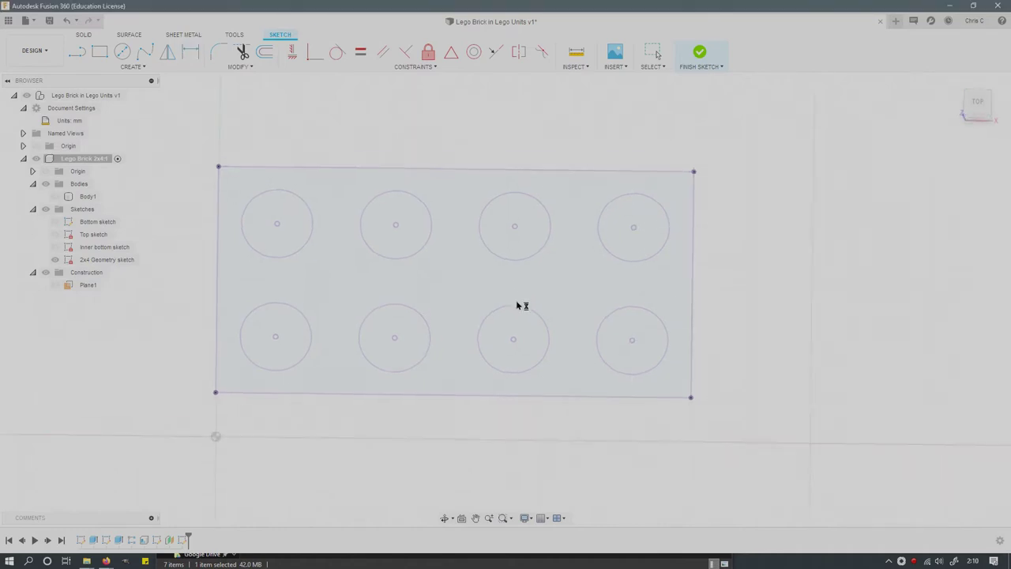
{"action": "right_click", "coordinate": [84, 263]}
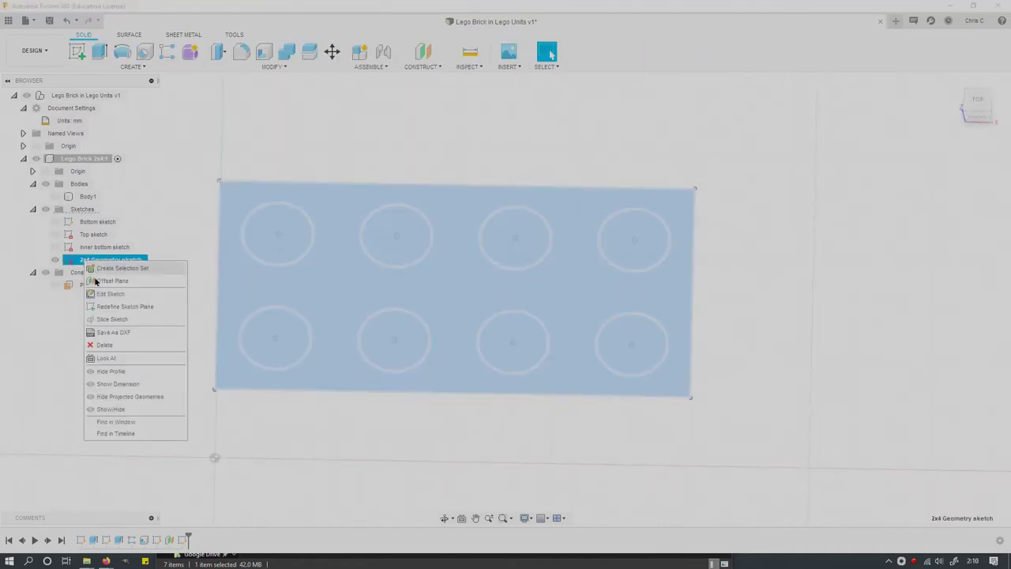
{"action": "left_click", "coordinate": [120, 386]}
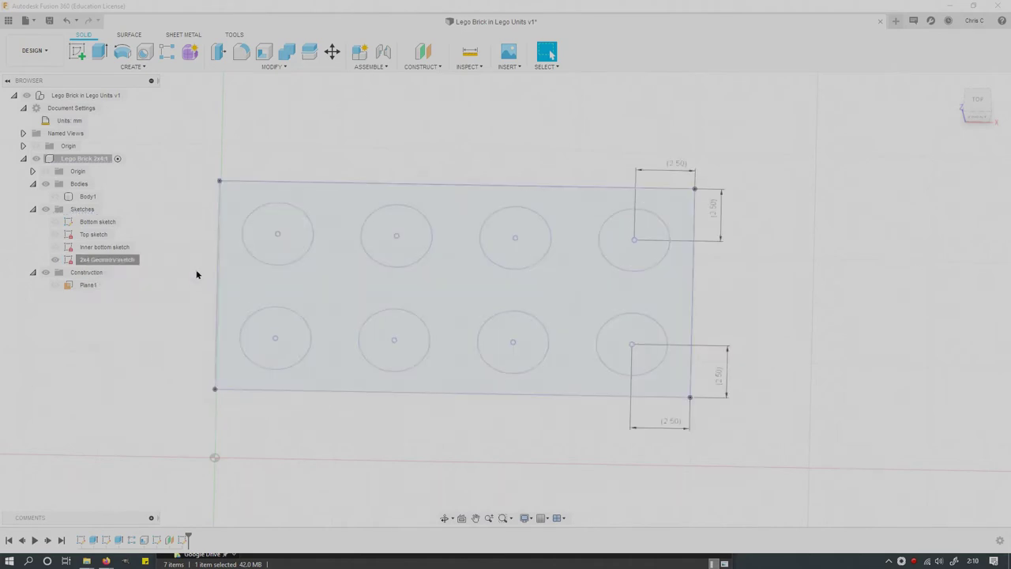
Step: Show the Top sketch and Body1 together with the 2x4 Geometry sketch
{"action": "left_click", "coordinate": [90, 234]}
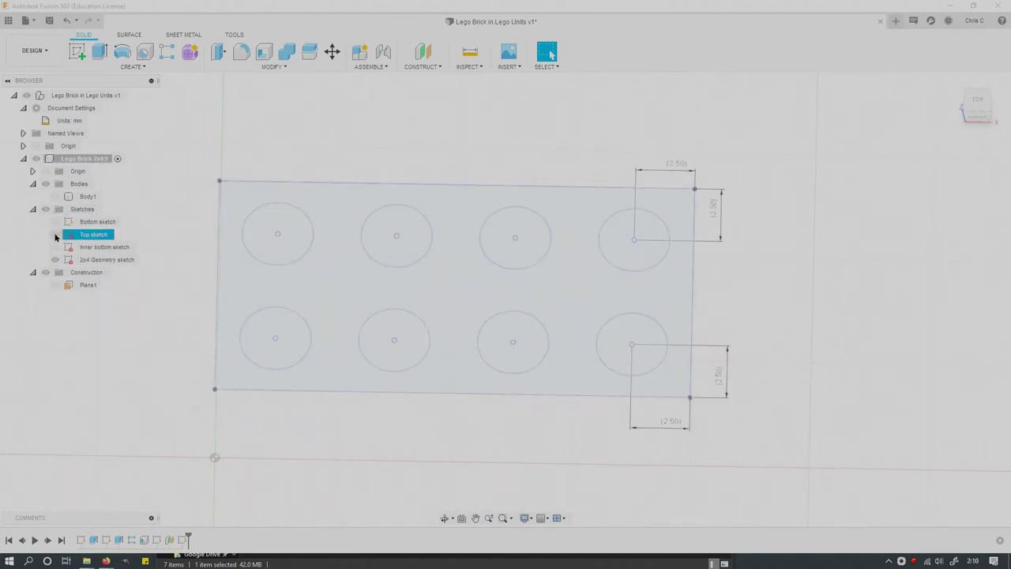
{"action": "left_click", "coordinate": [55, 235]}
{"action": "left_click", "coordinate": [57, 197]}
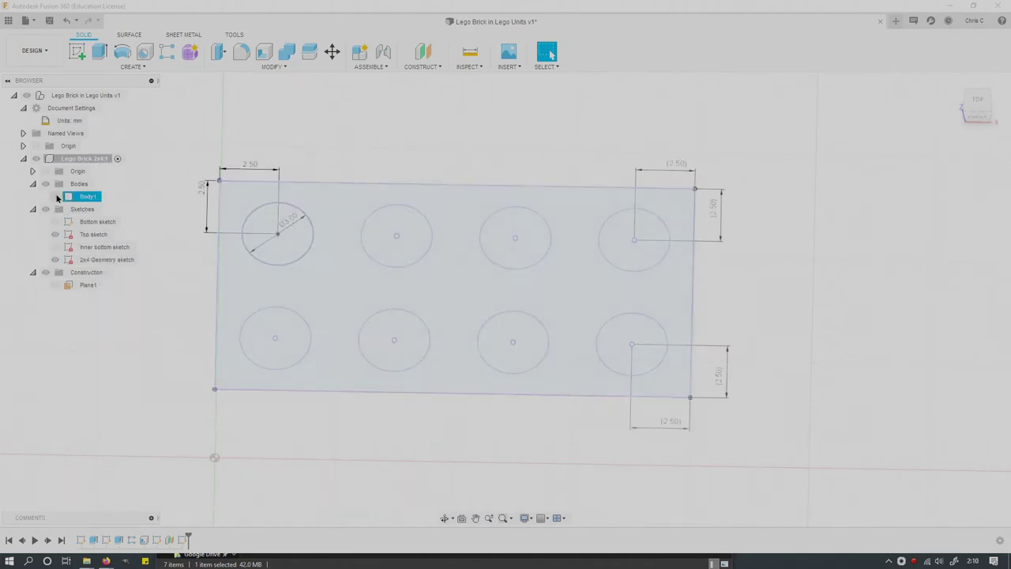
{"action": "left_click", "coordinate": [55, 196]}
{"action": "mouse_move", "coordinate": [827, 260]}
{"action": "middle_mouse_down", "text": "shift"}
{"action": "mouse_move", "coordinate": [817, 284]}
{"action": "mouse_move", "coordinate": [814, 265]}
{"action": "middle_mouse_up", "text": "shift"}
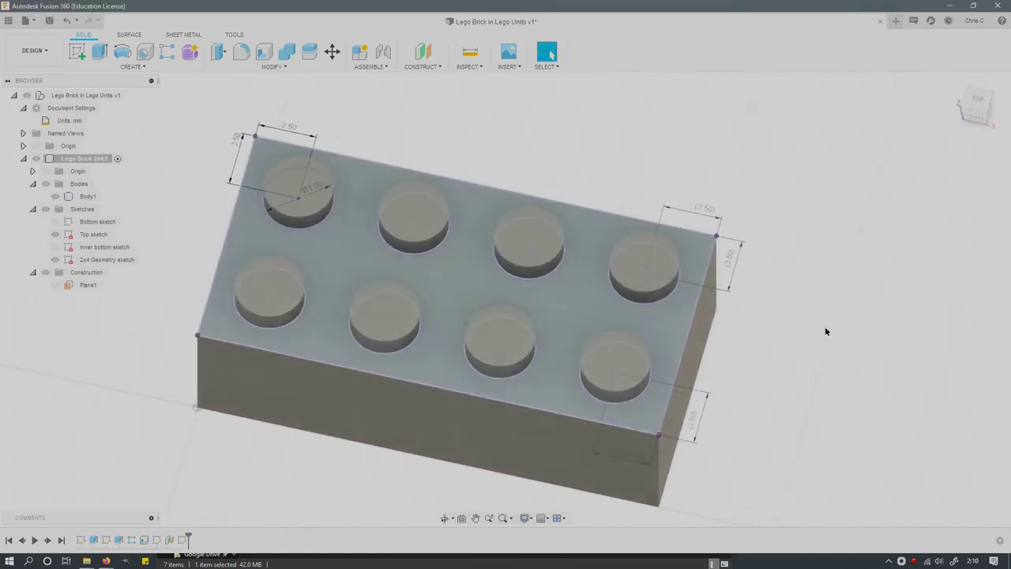
{"action": "mouse_move", "coordinate": [826, 332]}
{"action": "middle_mouse_down", "text": "shift"}
{"action": "mouse_move", "coordinate": [832, 323]}
{"action": "mouse_move", "coordinate": [840, 343]}
{"action": "middle_mouse_up", "text": "shift"}
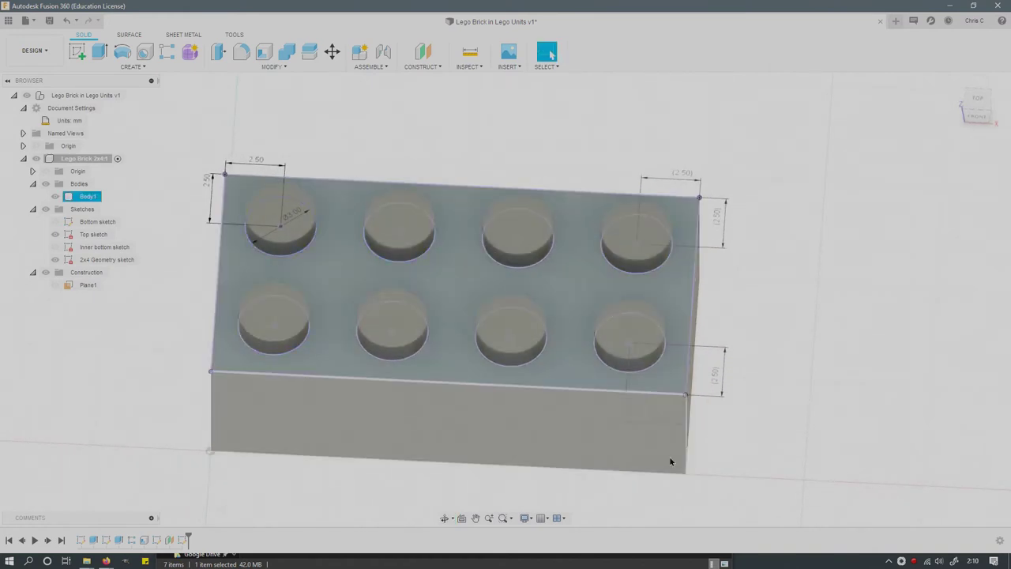
{"action": "middle_click_drag", "start_coordinate": [803, 464], "coordinate": [798, 427], "text": "shift"}
{"action": "key", "text": "Escape"}
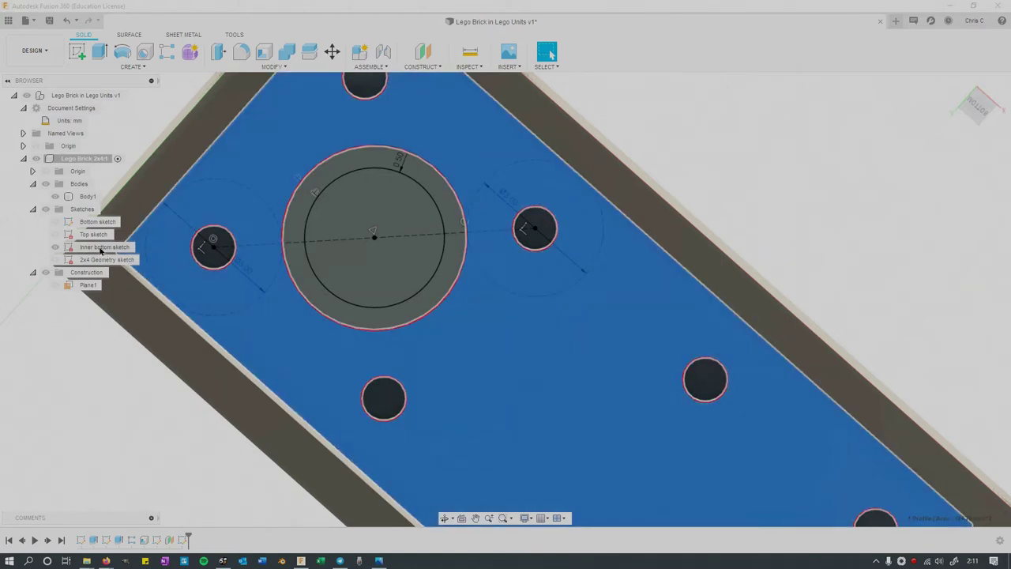
Step: View the Inner bottom sketch straight on from the brick's underside, close to its tube circles
{"action": "left_click", "coordinate": [101, 250]}
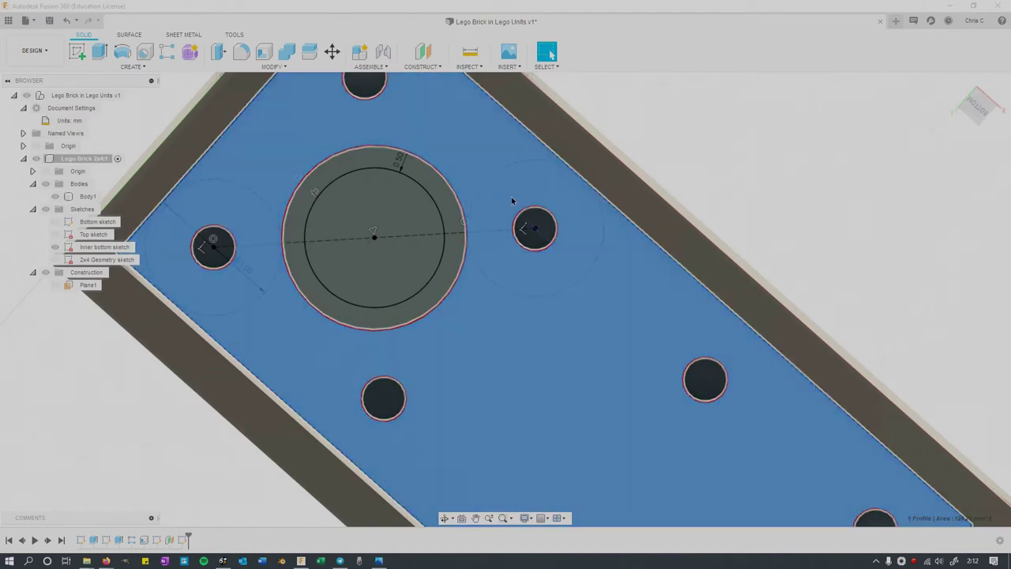
{"action": "left_click", "coordinate": [510, 200]}
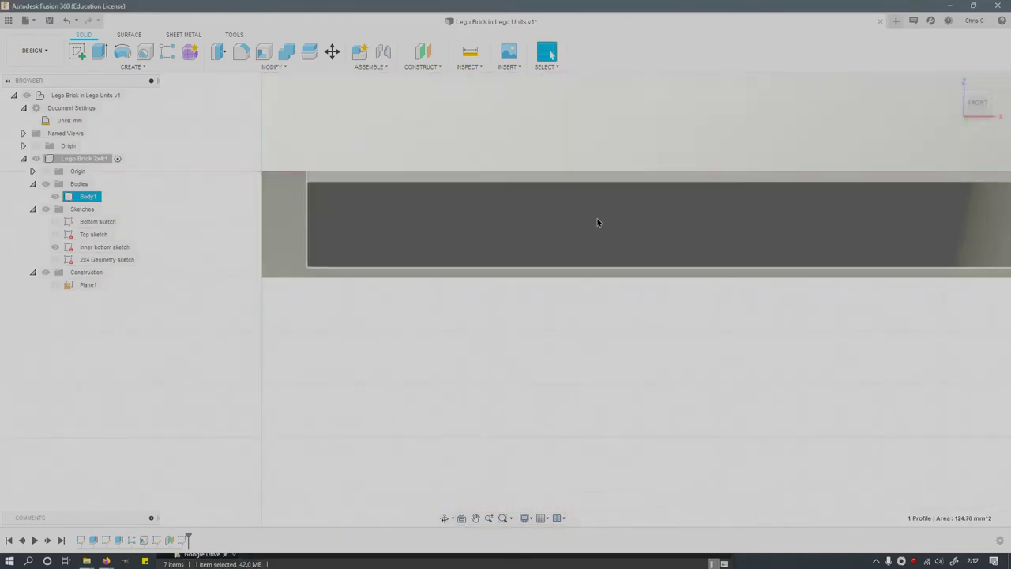
{"action": "middle_click_drag", "start_coordinate": [595, 213], "coordinate": [553, 146], "text": "shift"}
{"action": "left_click", "coordinate": [582, 223]}
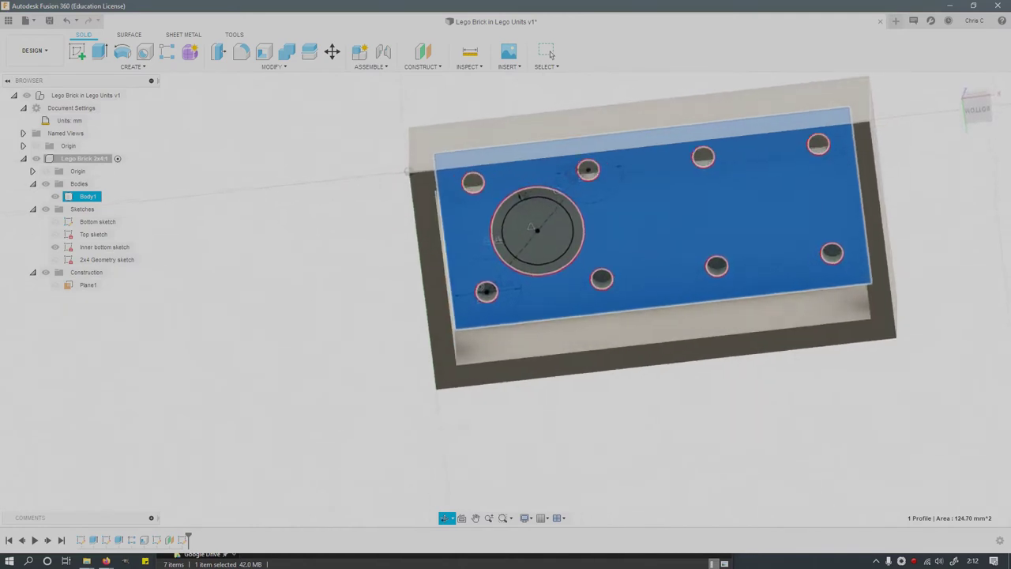
{"action": "left_click", "coordinate": [977, 109]}
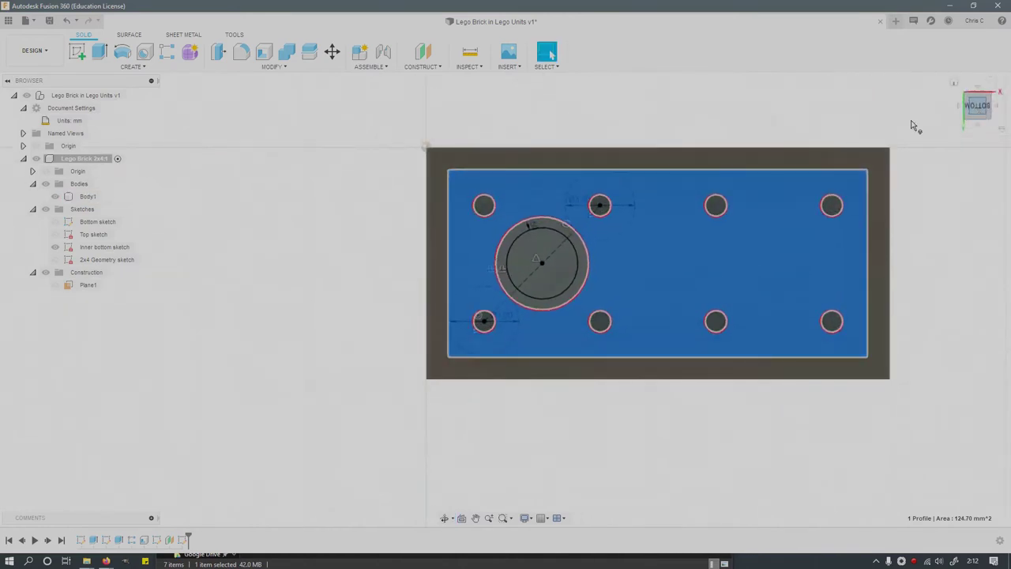
{"action": "scroll", "coordinate": [619, 235], "scroll_direction": "up", "scroll_amount": 8}
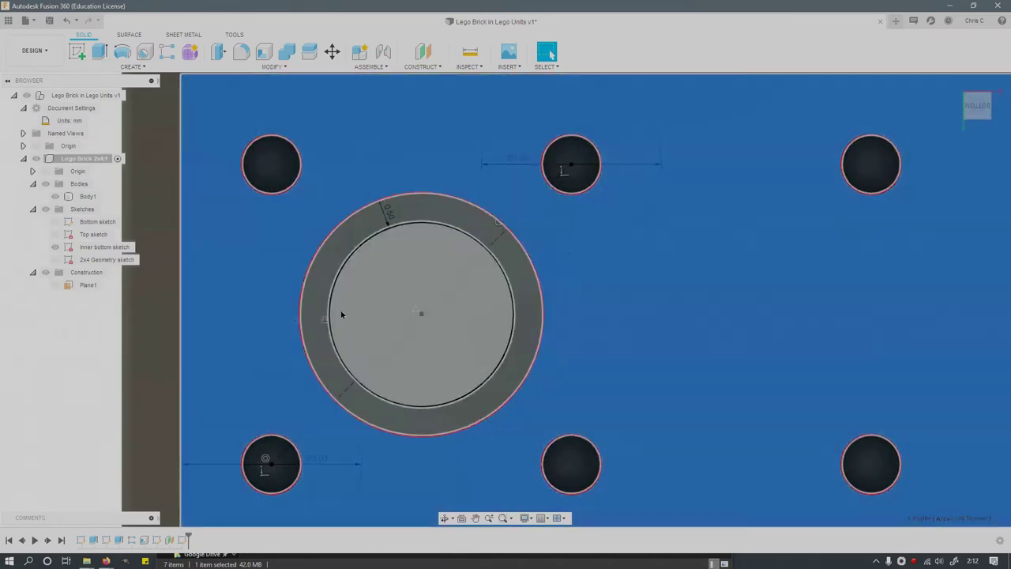
Step: Examine the Inner bottom sketch's tube circles and the diagonal construction line between the centers of the two dashed stud circles
{"action": "left_click", "coordinate": [341, 315]}
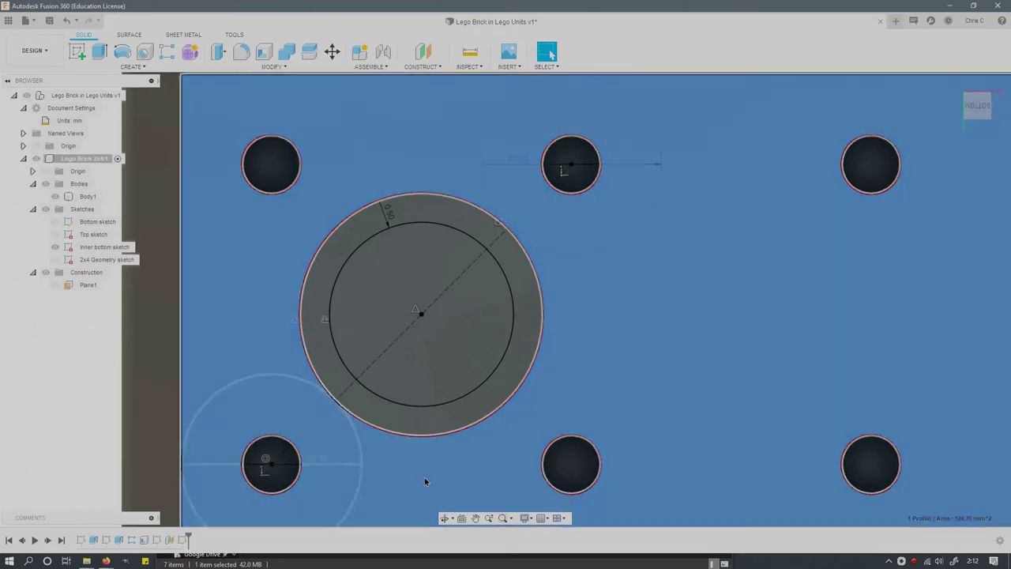
{"action": "middle_click_drag", "start_coordinate": [424, 480], "coordinate": [549, 51], "text": "shift"}
{"action": "left_click", "coordinate": [548, 52]}
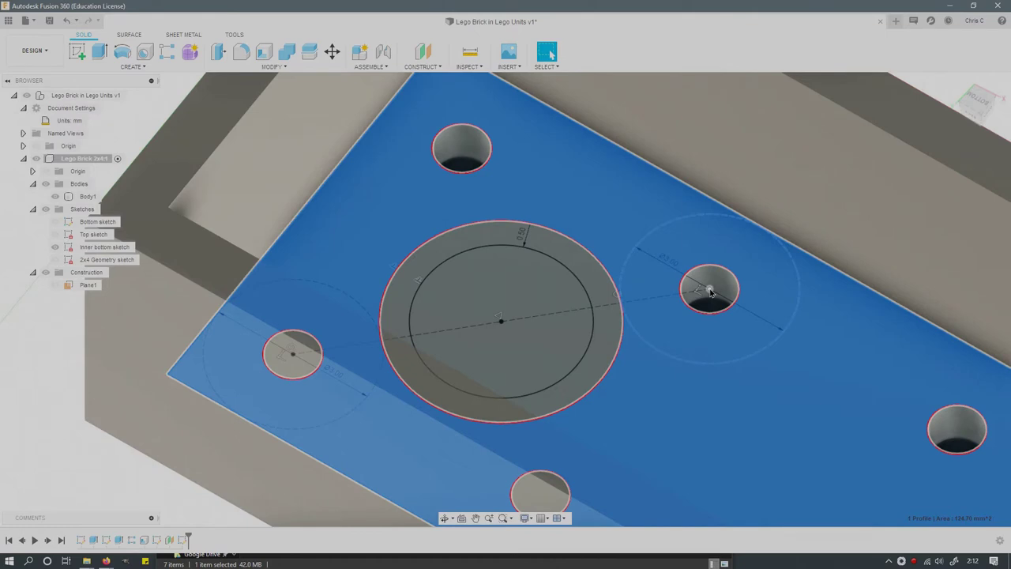
{"action": "left_click", "coordinate": [710, 292]}
{"action": "left_click", "coordinate": [711, 294]}
{"action": "left_click", "coordinate": [706, 305]}
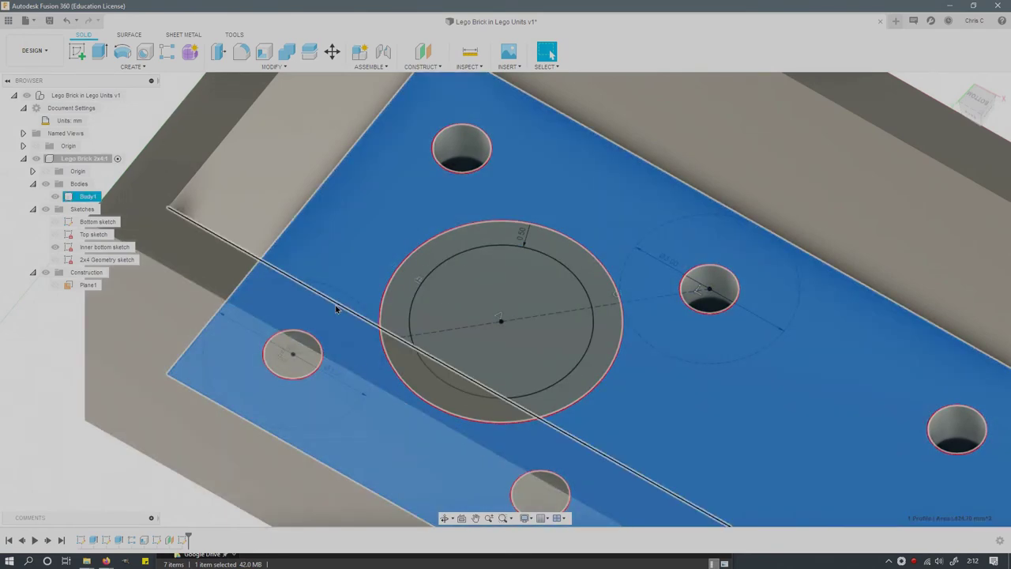
{"action": "left_click", "coordinate": [294, 360]}
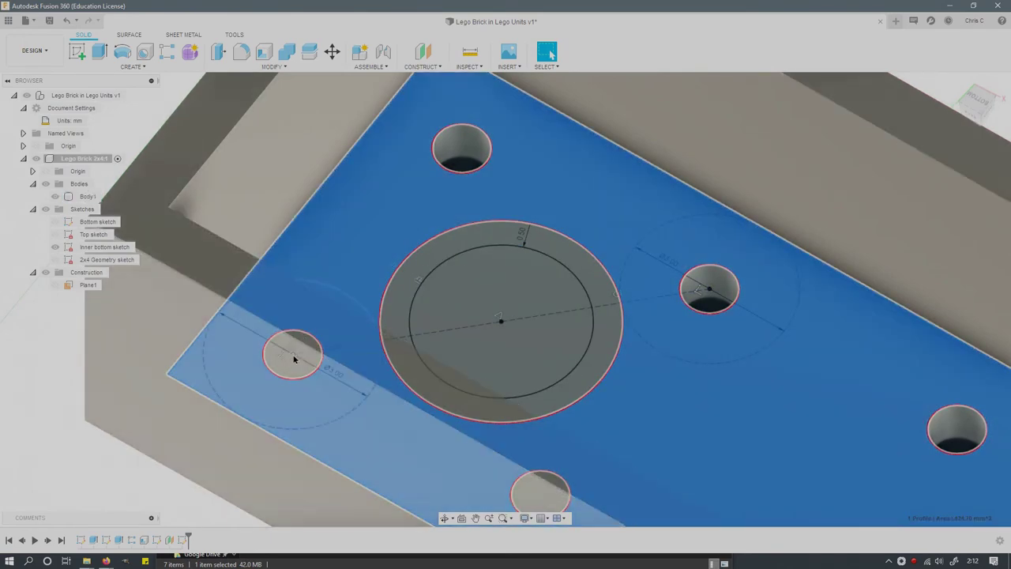
Step: Examine how the Inner bottom sketch's diagonal line joins the stud centers, then check the offset dimension between the two tube circles
{"action": "left_click", "coordinate": [294, 359]}
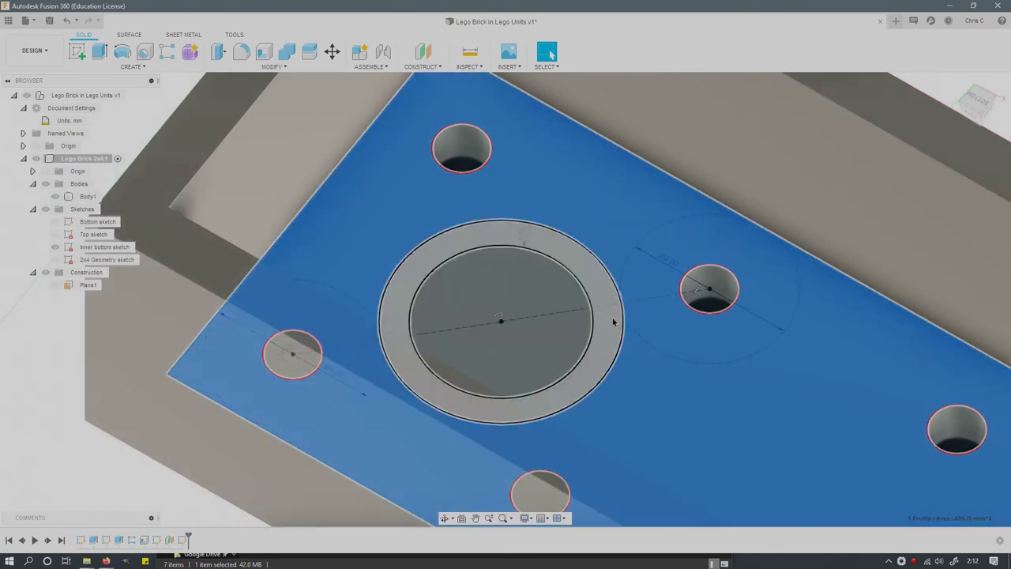
{"action": "left_click", "coordinate": [703, 292]}
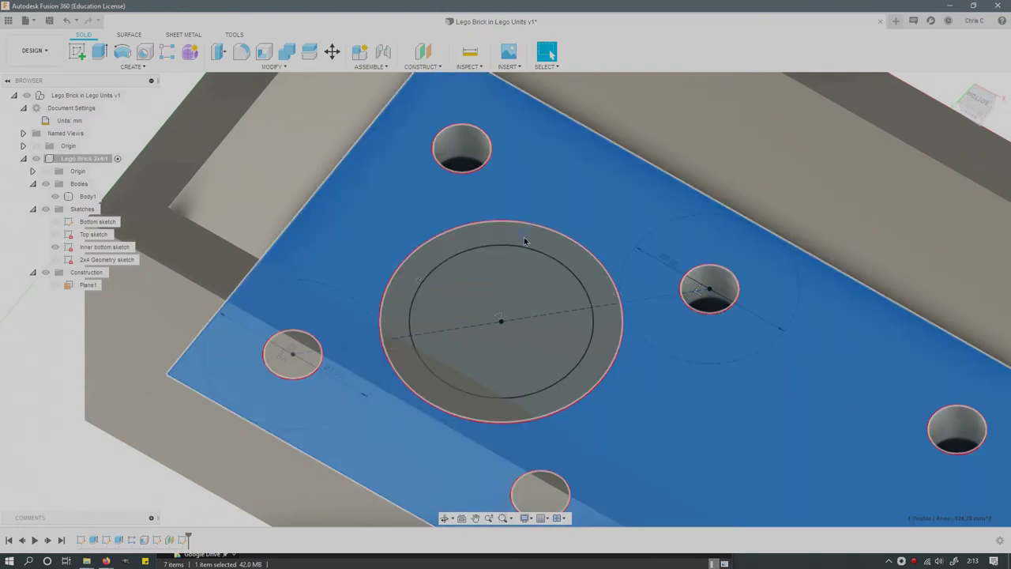
{"action": "key", "text": "Escape"}
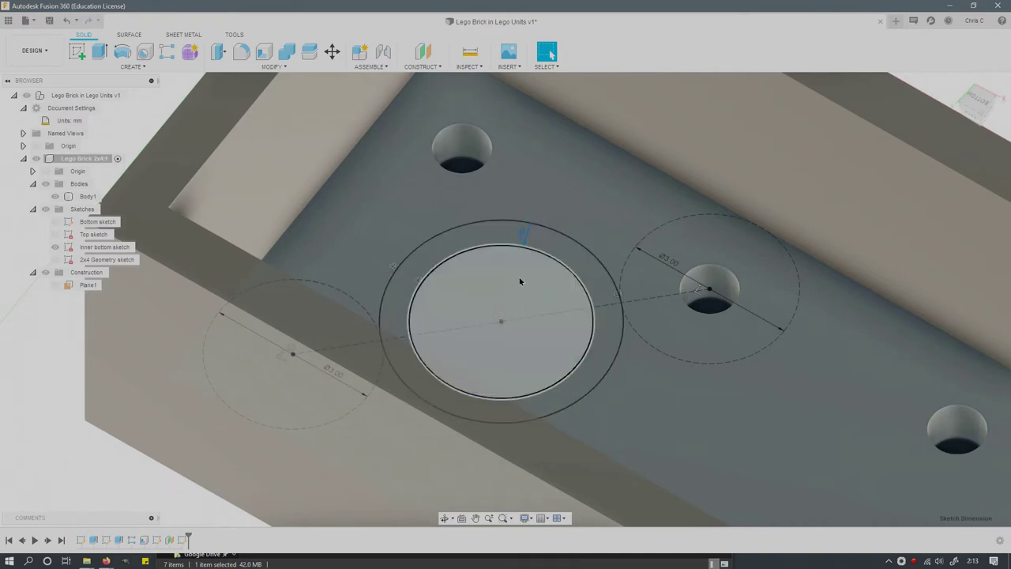
{"action": "scroll", "coordinate": [510, 297], "scroll_direction": "up", "scroll_amount": 2}
{"action": "scroll", "coordinate": [512, 295], "scroll_direction": "down", "scroll_amount": 4}
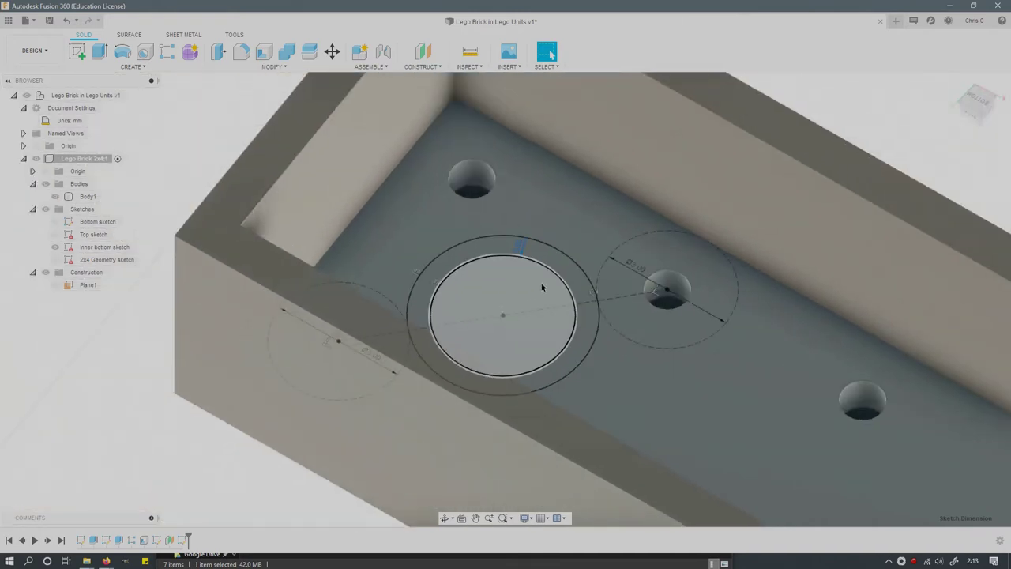
Step: Select the ring profile between the two tube circles and view its position inside the brick from an angle and from the side
{"action": "left_click", "coordinate": [554, 262]}
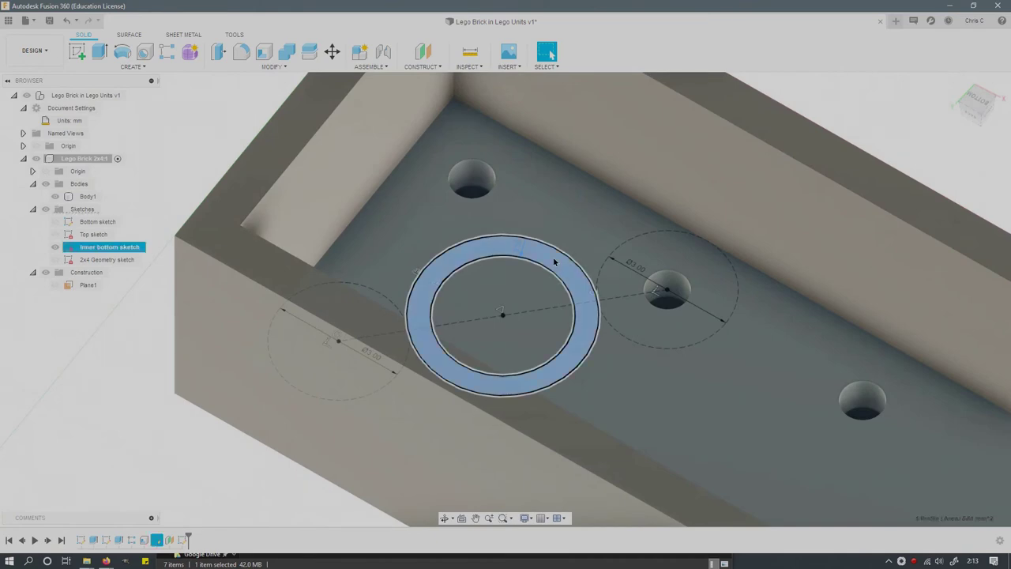
{"action": "mouse_move", "coordinate": [600, 316]}
{"action": "middle_mouse_down", "text": "shift"}
{"action": "mouse_move", "coordinate": [639, 363]}
{"action": "mouse_move", "coordinate": [695, 316]}
{"action": "mouse_move", "coordinate": [670, 356]}
{"action": "middle_mouse_up", "text": "shift"}
{"action": "scroll", "coordinate": [557, 281], "scroll_direction": "up", "scroll_amount": 3}
{"action": "scroll", "coordinate": [557, 283], "scroll_direction": "down", "scroll_amount": 5}
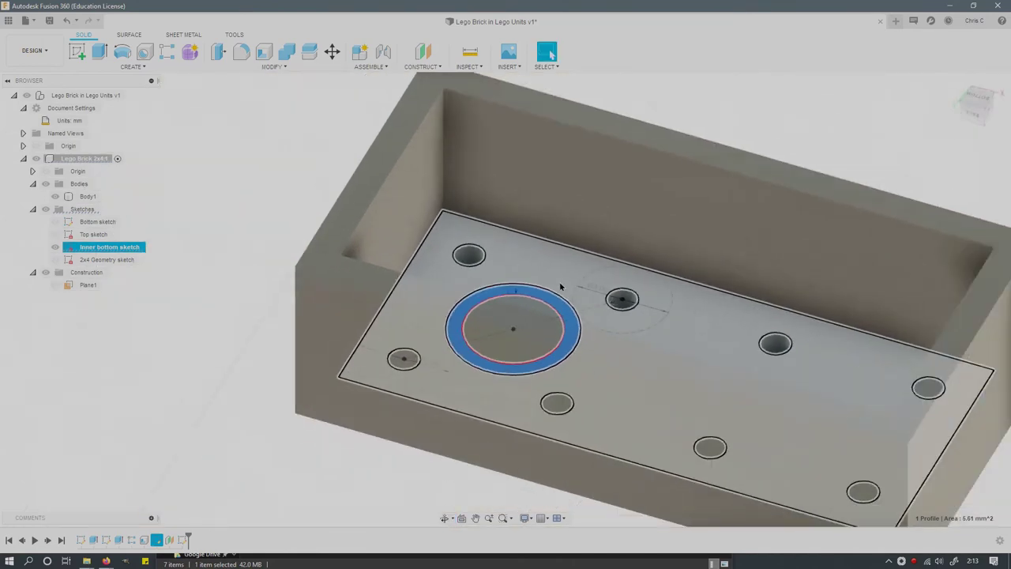
{"action": "middle_click_drag", "start_coordinate": [557, 283], "coordinate": [646, 318], "text": "shift"}
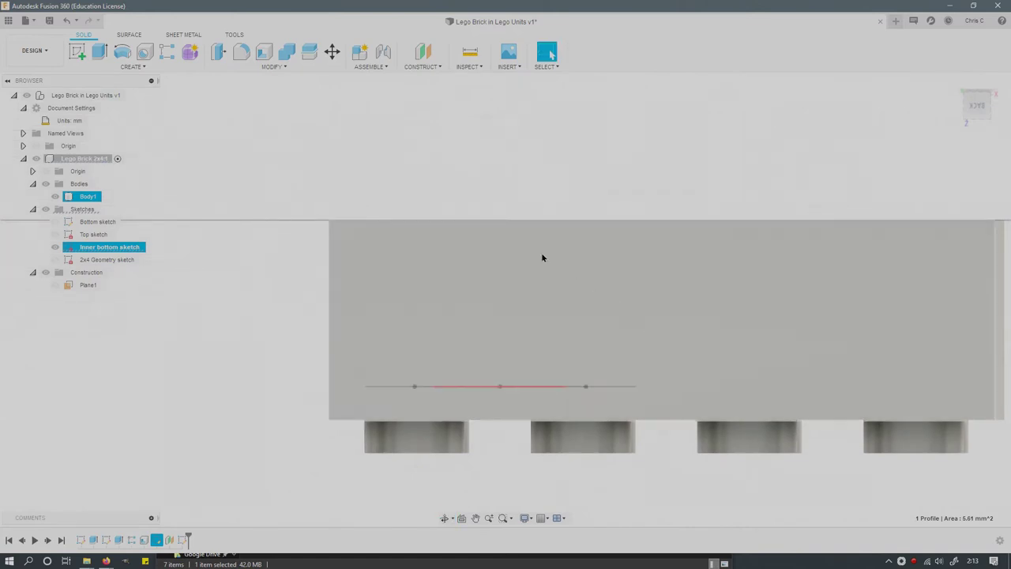
{"action": "mouse_move", "coordinate": [580, 216]}
{"action": "middle_mouse_down", "text": "shift"}
{"action": "mouse_move", "coordinate": [513, 221]}
{"action": "mouse_move", "coordinate": [609, 214]}
{"action": "mouse_move", "coordinate": [613, 269]}
{"action": "middle_mouse_up", "text": "shift"}
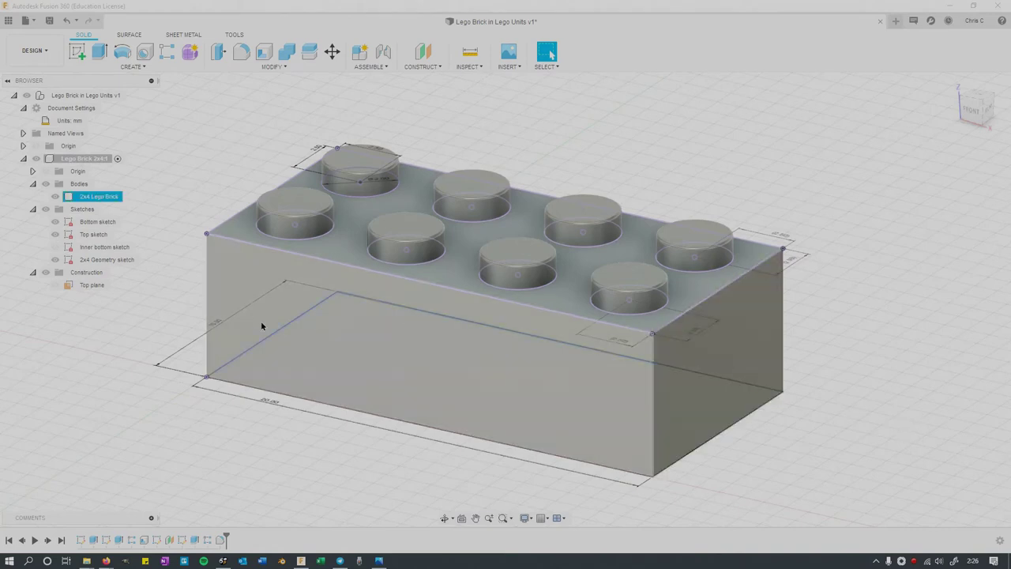
Step: Hide the Bottom, Top and 2x4 Geometry sketches so only the 2x4 Lego Brick body is shown
{"action": "left_click", "coordinate": [54, 221]}
{"action": "left_click", "coordinate": [54, 234]}
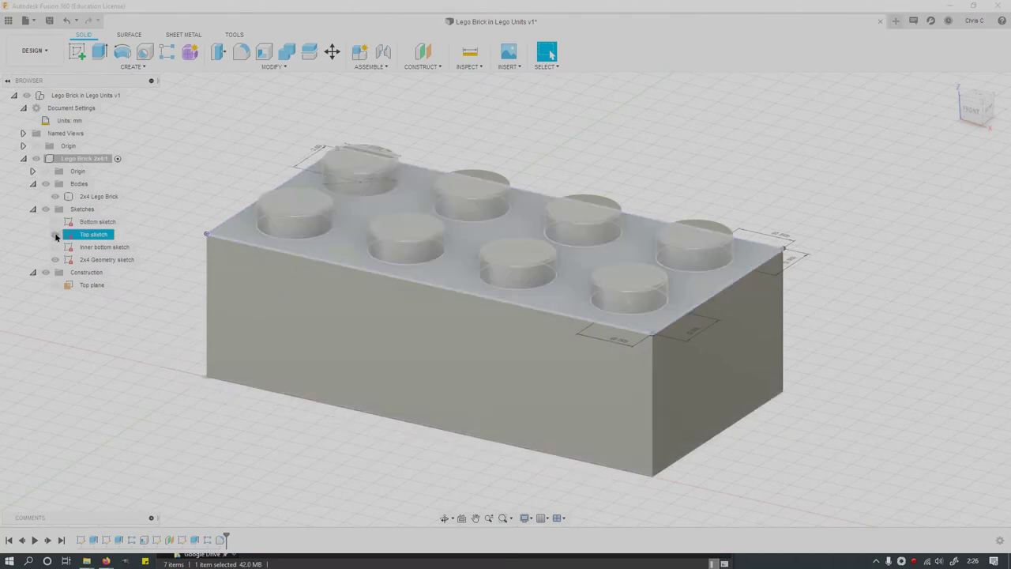
{"action": "left_click", "coordinate": [54, 246]}
{"action": "left_click", "coordinate": [55, 259]}
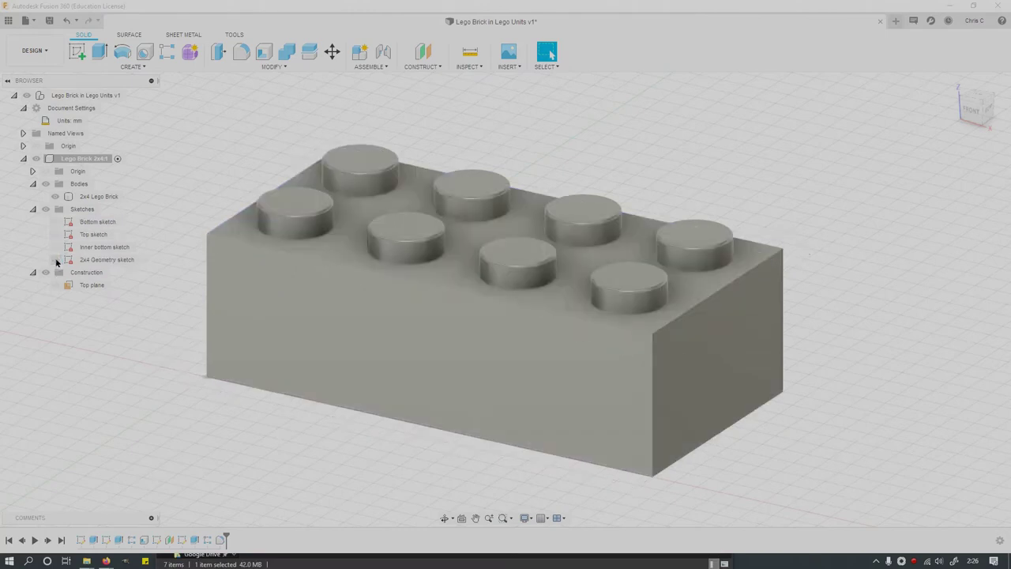
Step: Assign the plastic physical material Laminate, Blue, Matte to the 2x4 Lego Brick body
{"action": "right_click", "coordinate": [79, 197]}
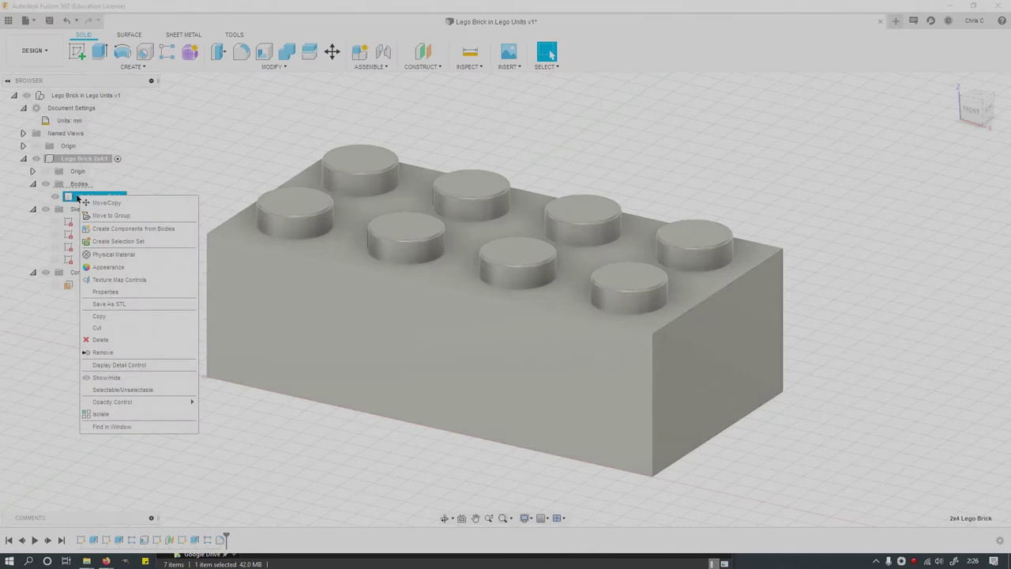
{"action": "left_click", "coordinate": [71, 197]}
{"action": "right_click", "coordinate": [67, 196]}
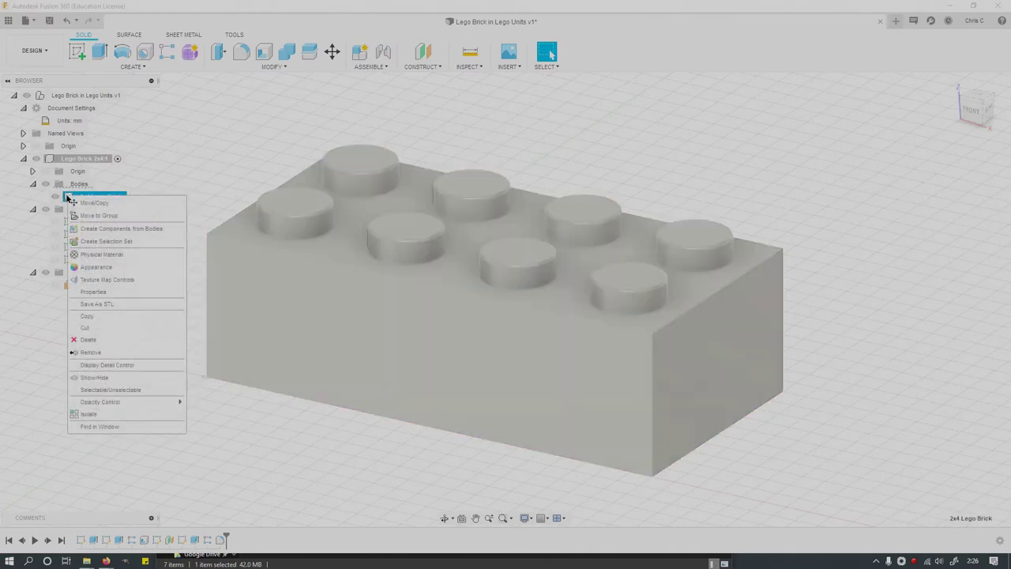
{"action": "left_click", "coordinate": [116, 253]}
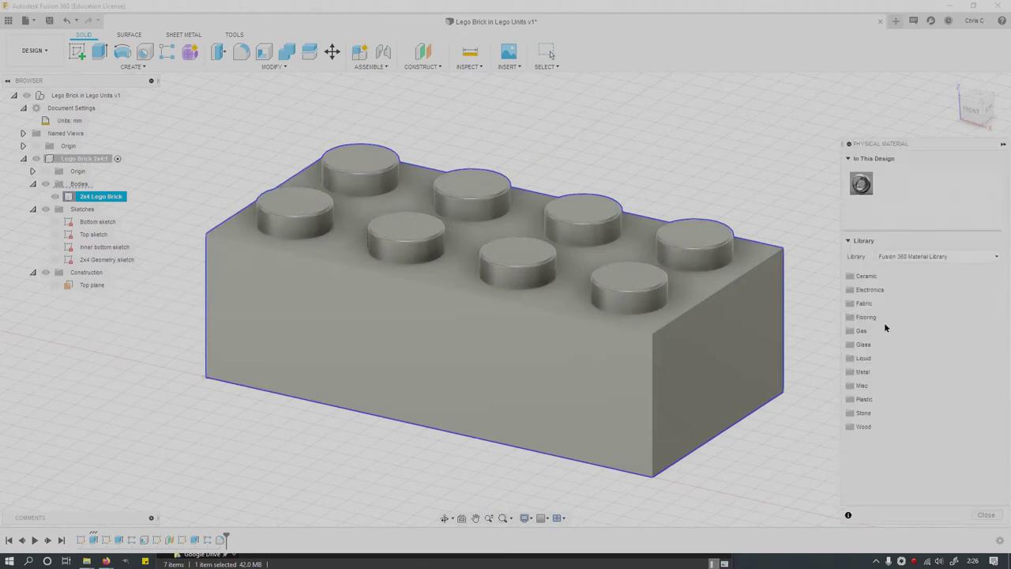
{"action": "double_click", "coordinate": [850, 401]}
{"action": "left_click", "coordinate": [850, 400]}
{"action": "scroll", "coordinate": [864, 388], "scroll_direction": "down", "scroll_amount": 5}
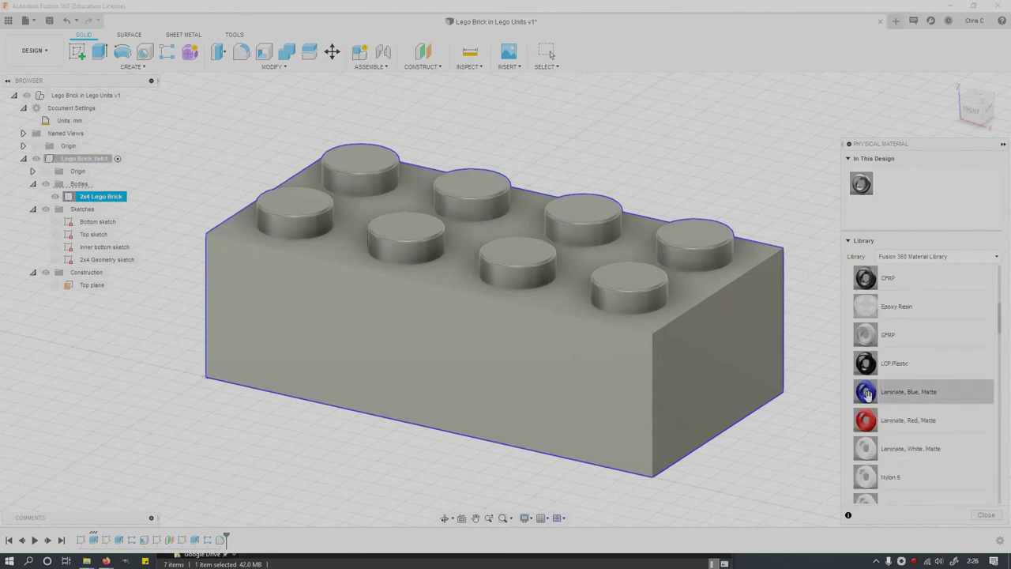
{"action": "left_click_drag", "start_coordinate": [885, 383], "coordinate": [601, 383]}
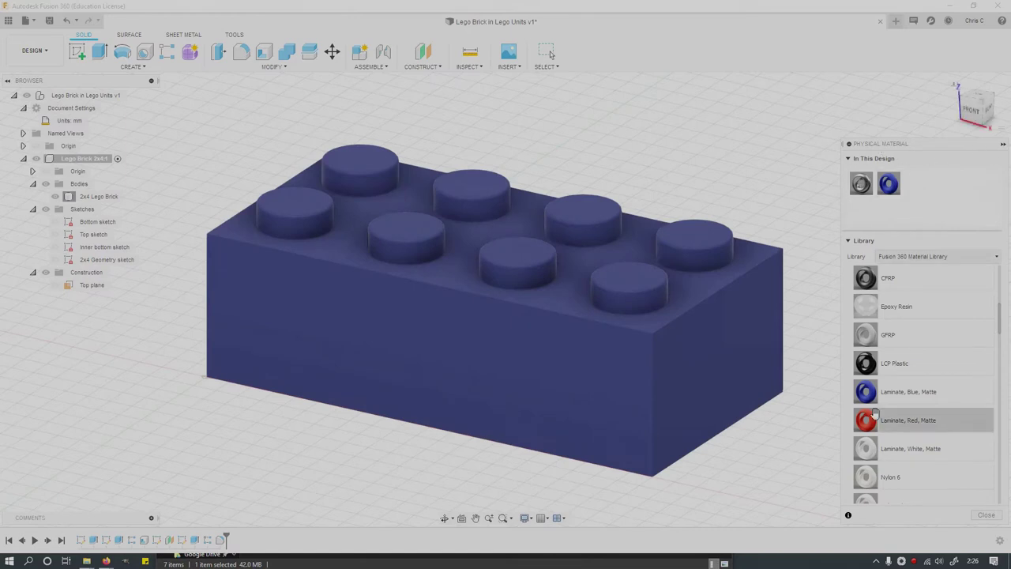
{"action": "left_click", "coordinate": [986, 515]}
Step: Switch to the Render workspace and frame the whole brick from a raised front angle
{"action": "left_click", "coordinate": [26, 47]}
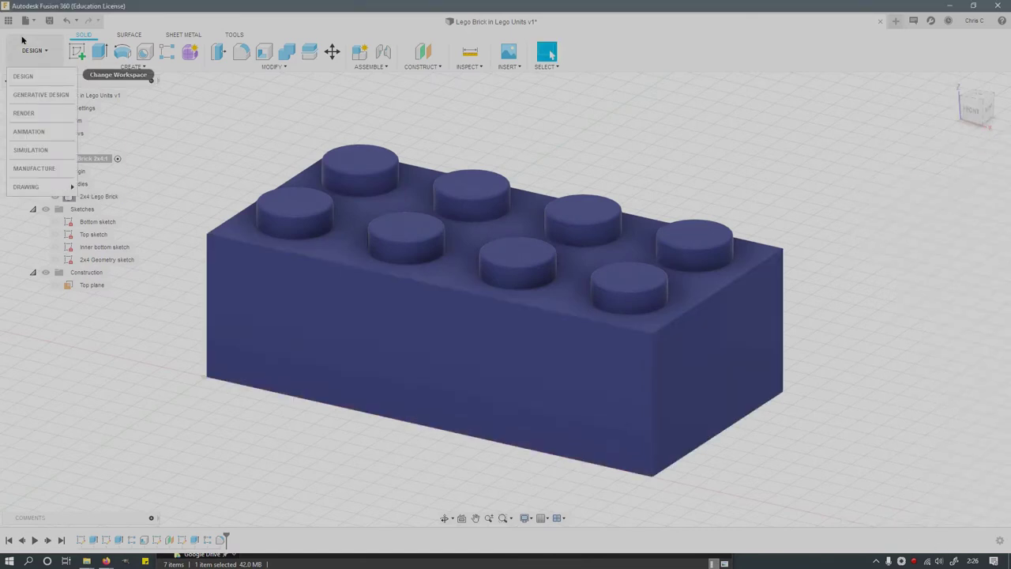
{"action": "left_click", "coordinate": [28, 114]}
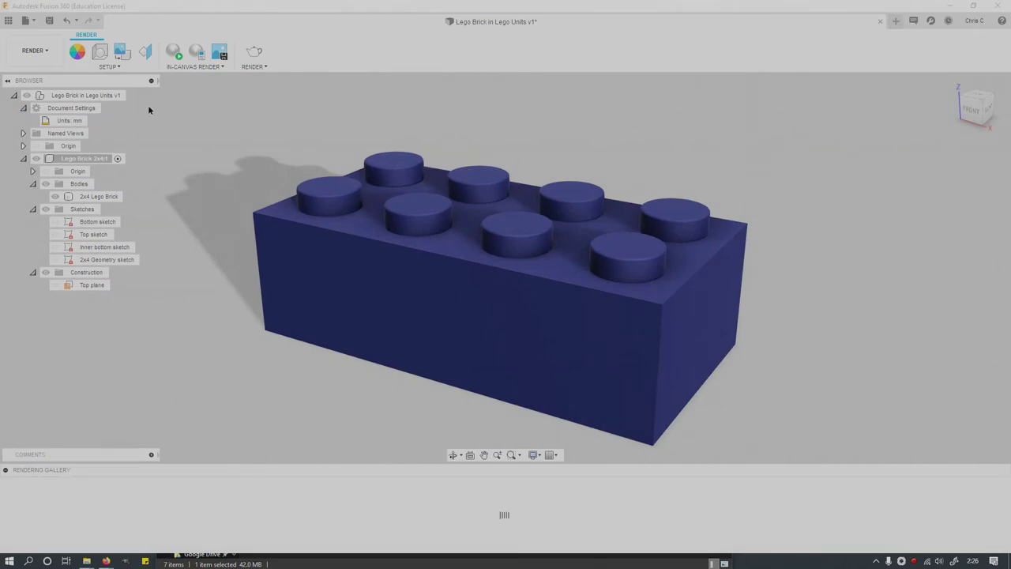
{"action": "middle_click_drag", "start_coordinate": [688, 248], "coordinate": [782, 264], "text": "shift"}
{"action": "scroll", "coordinate": [821, 267], "scroll_direction": "up", "scroll_amount": 2}
{"action": "scroll", "coordinate": [821, 267], "scroll_direction": "down", "scroll_amount": 2}
{"action": "middle_click_drag", "start_coordinate": [803, 262], "coordinate": [869, 270], "text": "shift"}
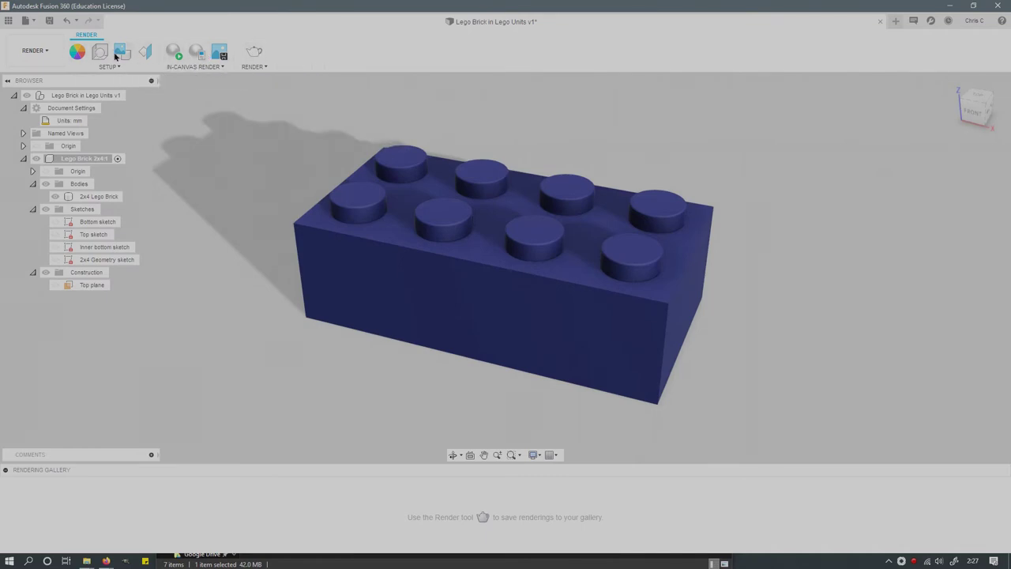
Step: Open the render settings and set a custom image size of 1000 by 600 px
{"action": "left_click", "coordinate": [253, 52]}
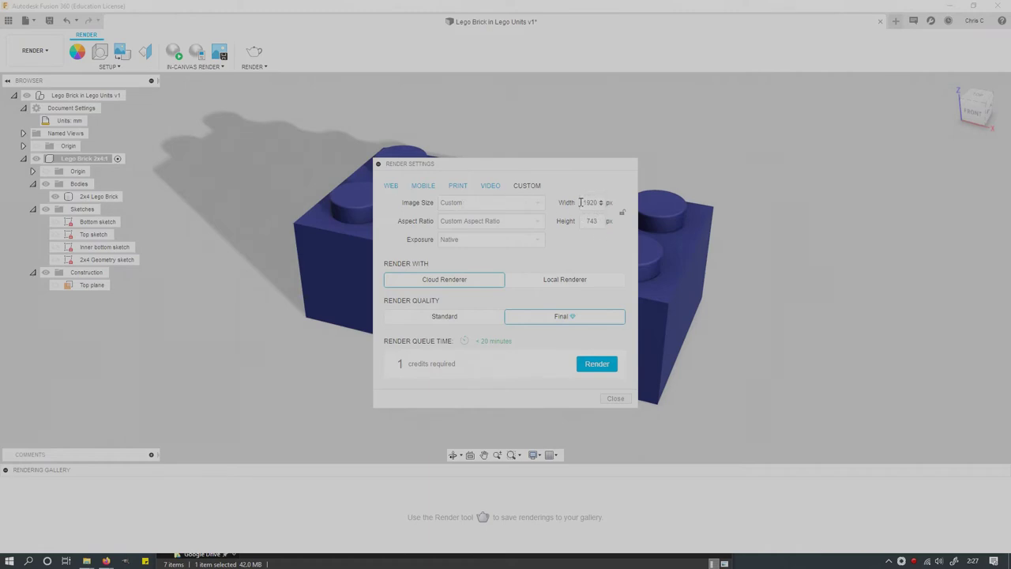
{"action": "left_click_drag", "start_coordinate": [580, 202], "coordinate": [605, 207]}
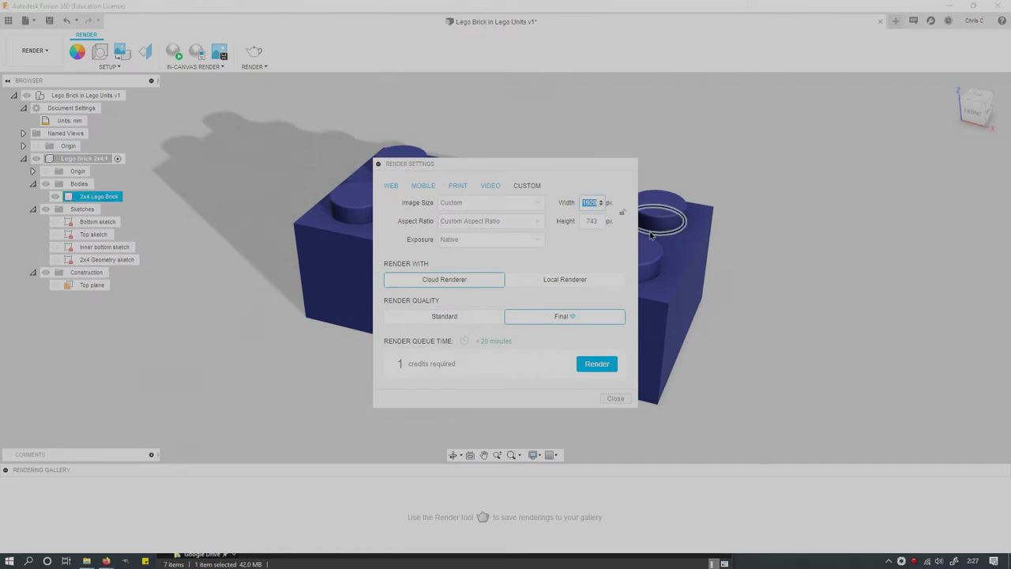
{"action": "type", "text": "108"}
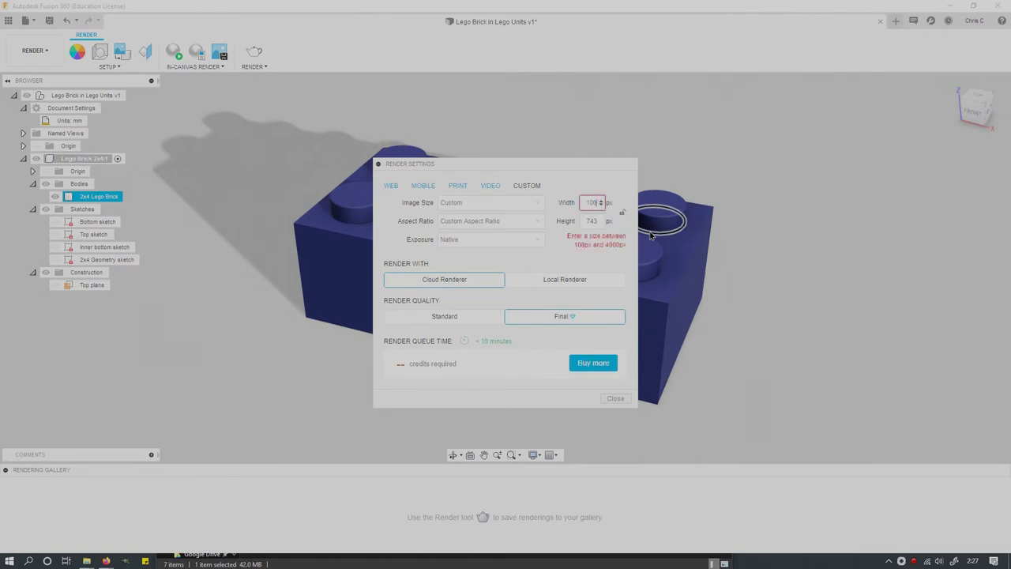
{"action": "key", "text": "Tab"}
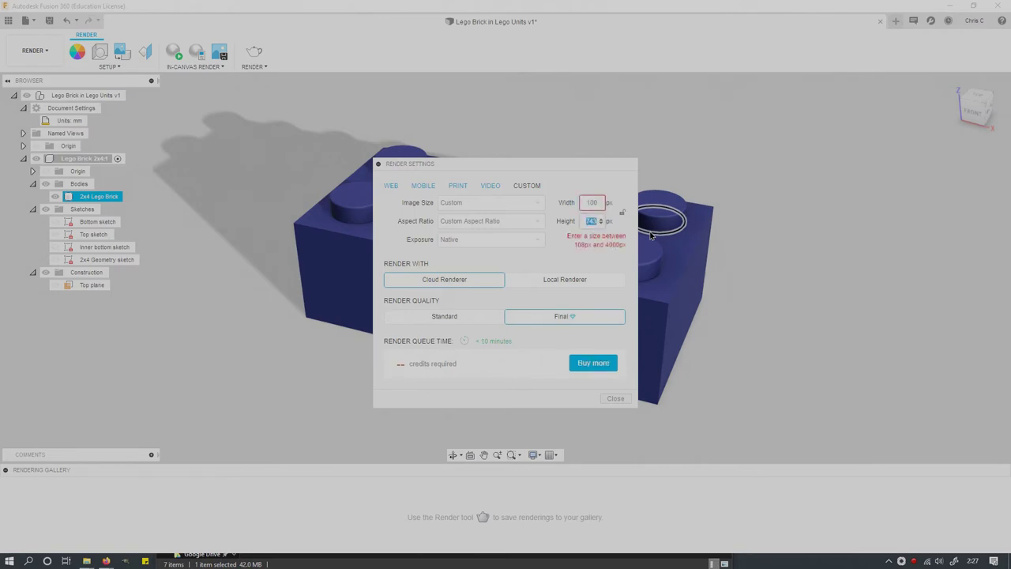
{"action": "left_click", "coordinate": [595, 204]}
{"action": "type", "text": "0"}
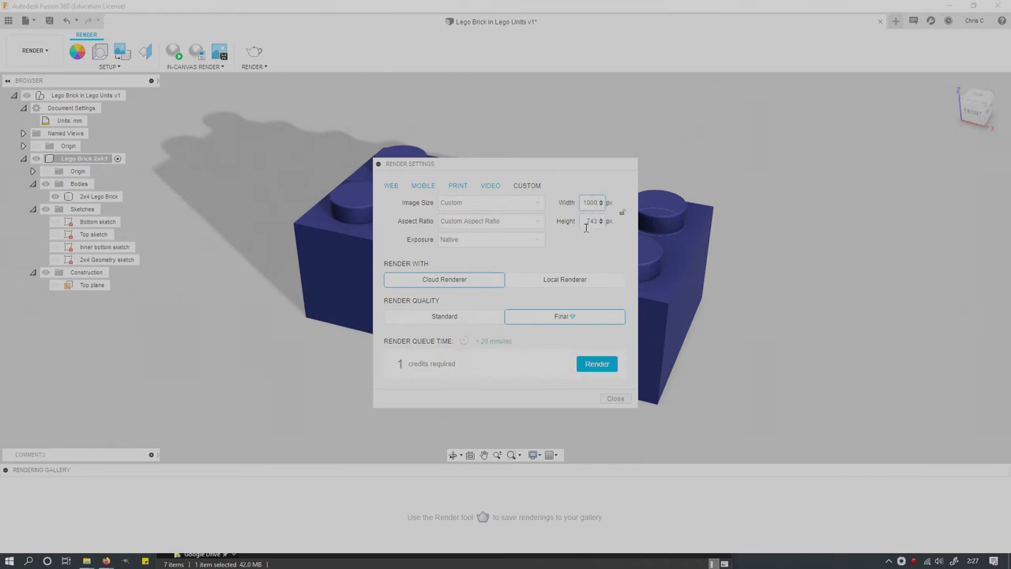
{"action": "key", "text": "Tab"}
{"action": "type", "text": "600"}
Step: Render the brick in 4:3 Presentation aspect ratio with the local renderer at Standard quality
{"action": "left_click", "coordinate": [498, 222]}
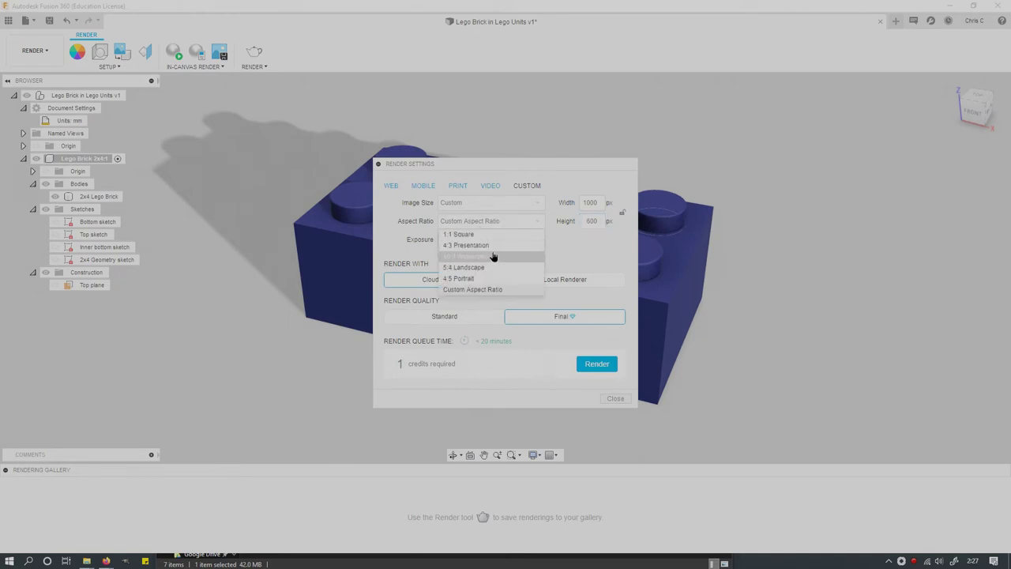
{"action": "left_click", "coordinate": [489, 246]}
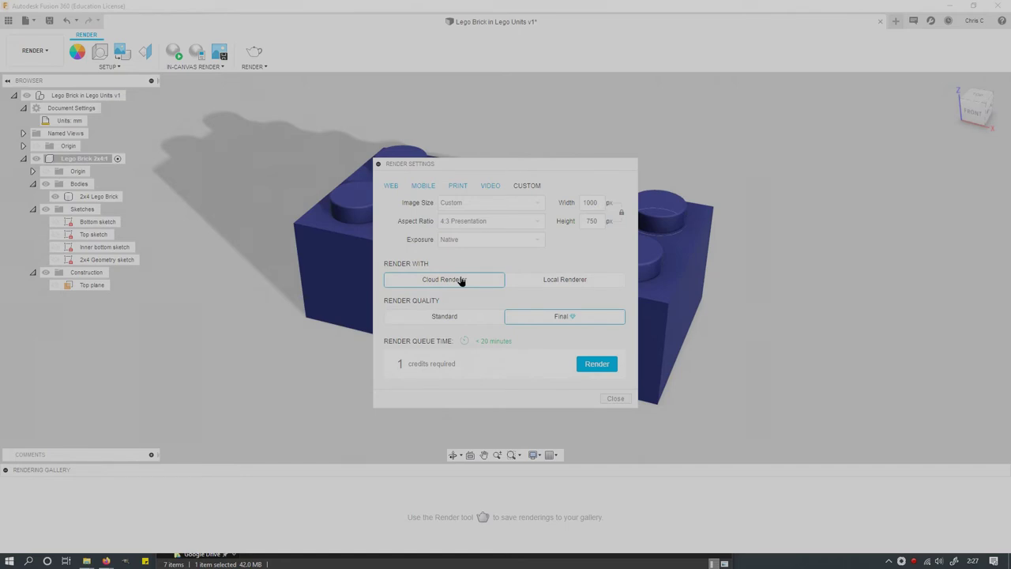
{"action": "left_click", "coordinate": [557, 279]}
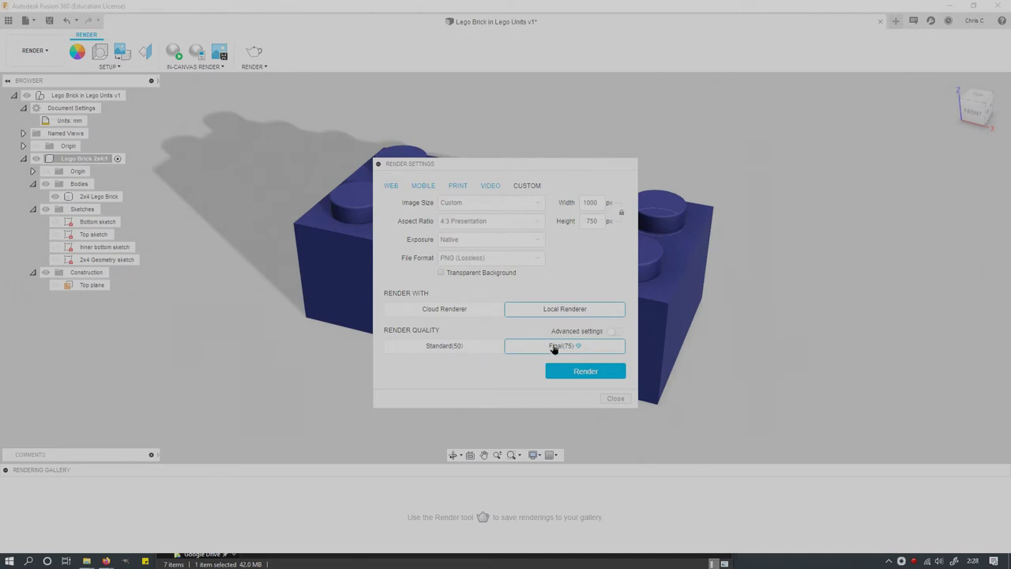
{"action": "left_click", "coordinate": [464, 350]}
{"action": "left_click", "coordinate": [584, 373]}
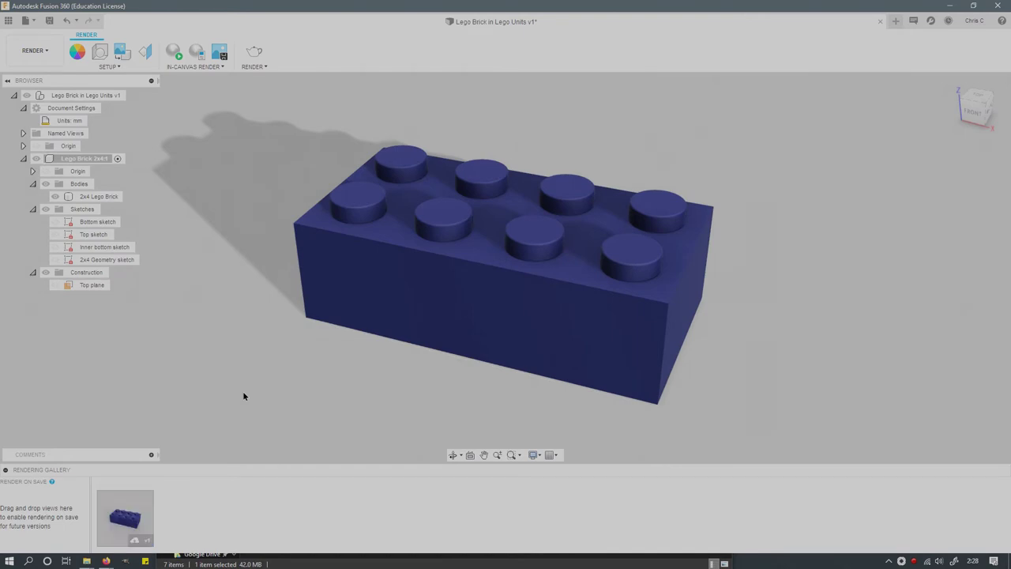
Step: Open the finished rendering from the gallery and download it to the Desktop as a PNG image
{"action": "mouse_move", "coordinate": [136, 521]}
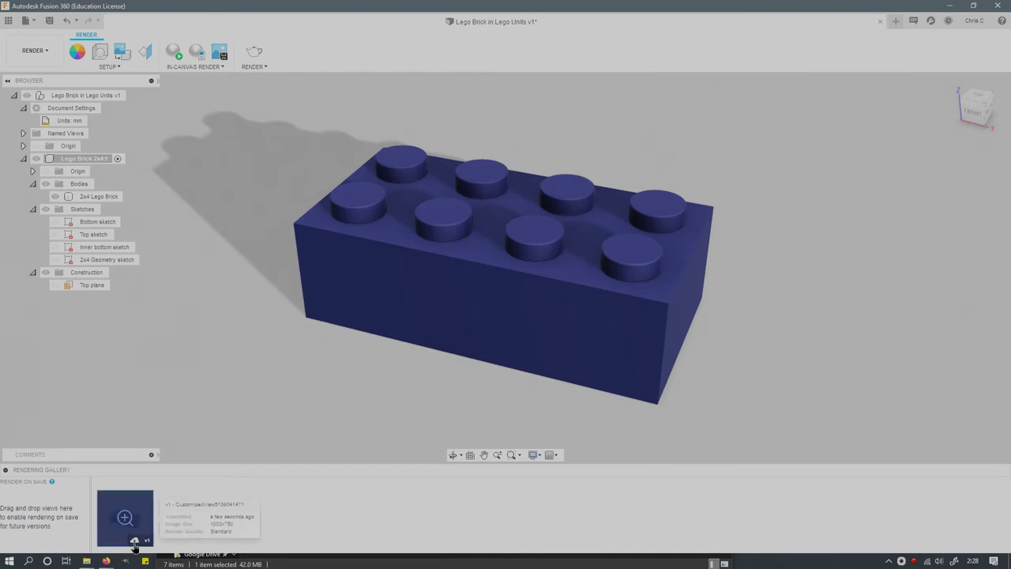
{"action": "left_click", "coordinate": [124, 519]}
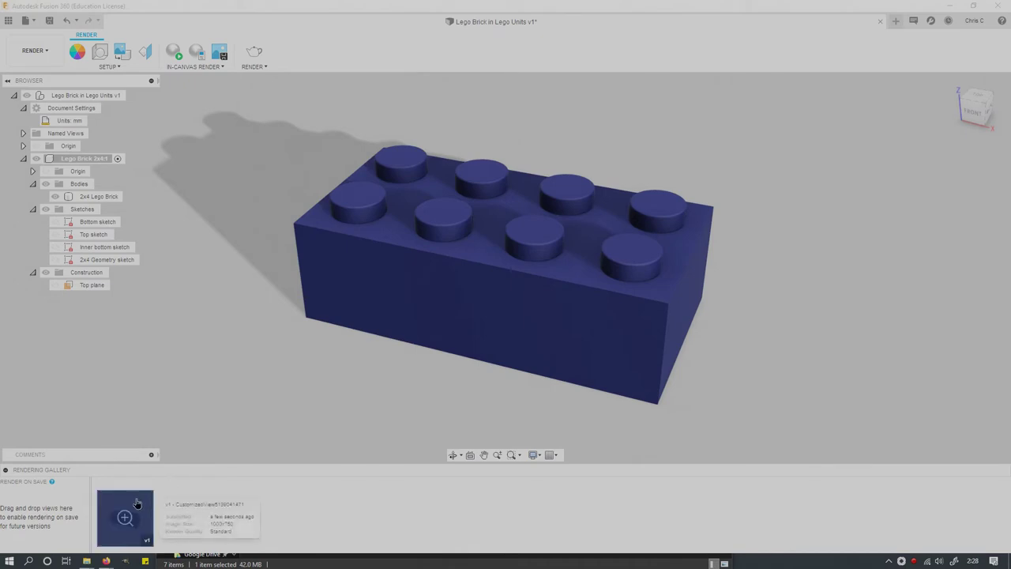
{"action": "left_click", "coordinate": [131, 513]}
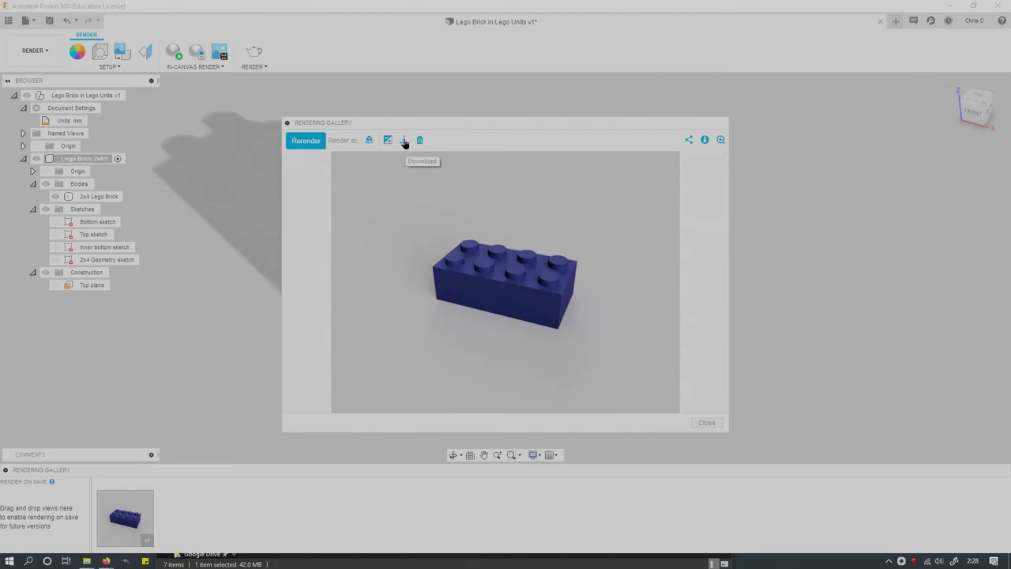
{"action": "left_click", "coordinate": [404, 142]}
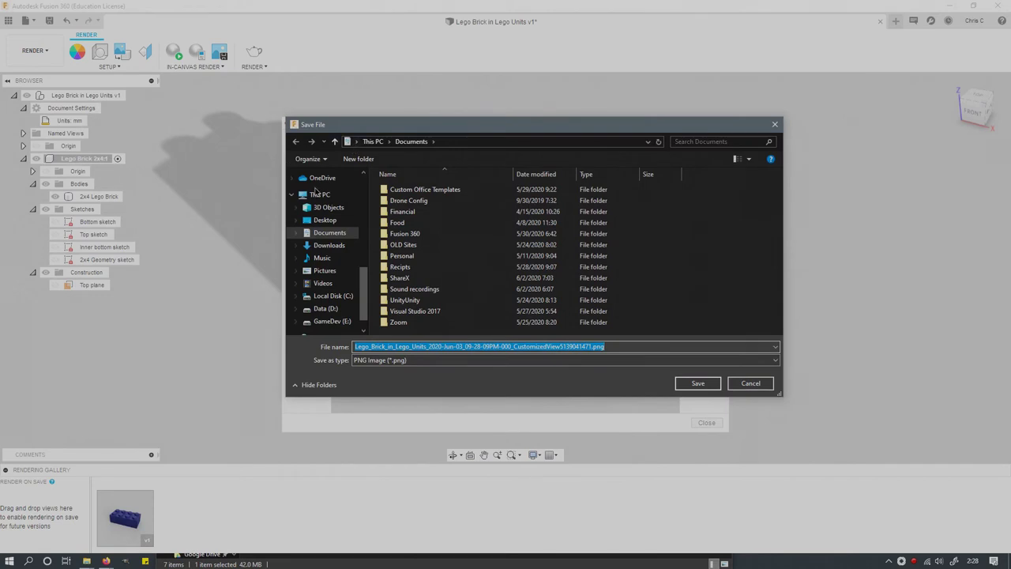
{"action": "left_click", "coordinate": [325, 219]}
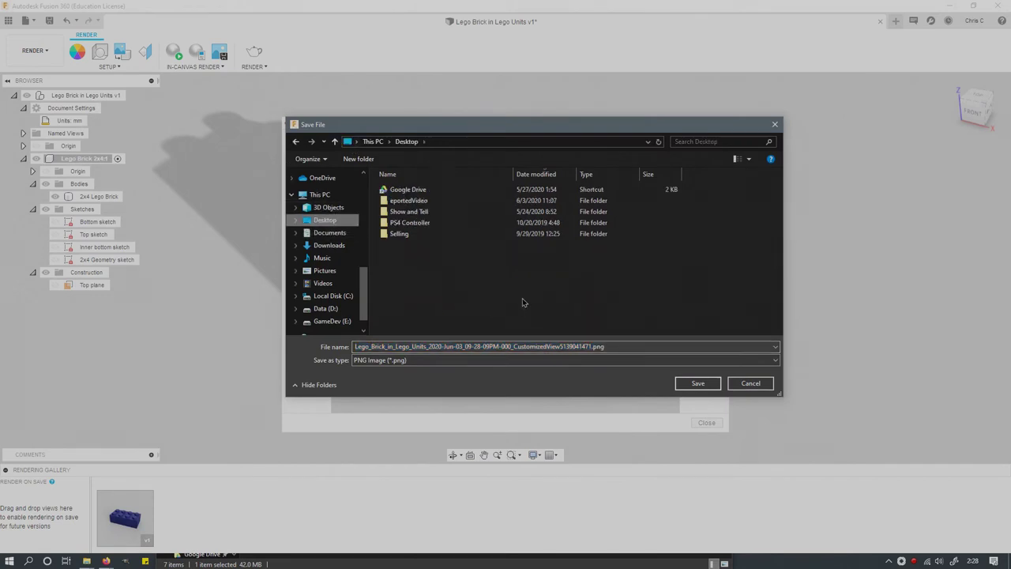
{"action": "left_click", "coordinate": [698, 384]}
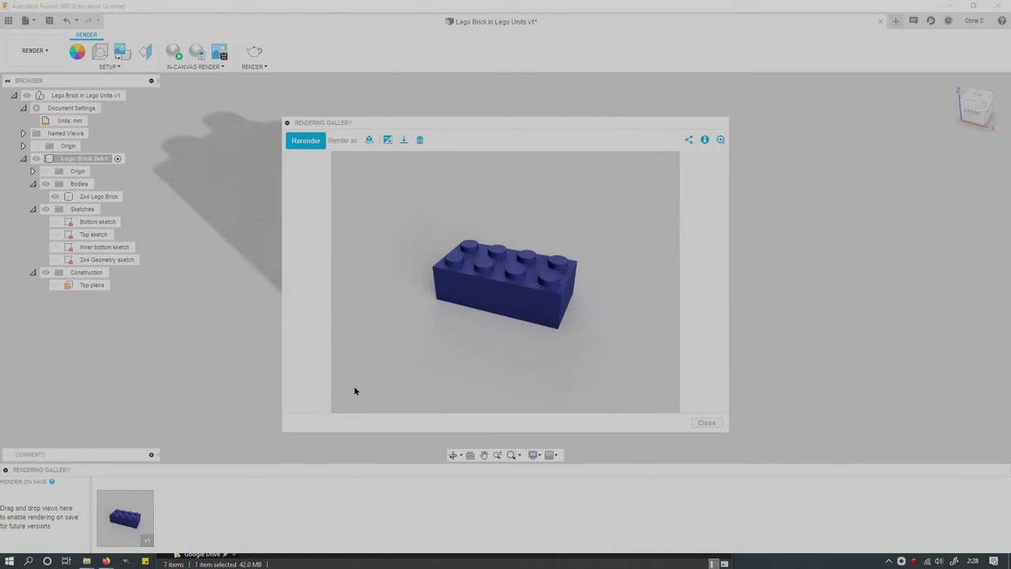
Step: Switch to File Explorer, open the saved Lego brick PNG from the Desktop folder and examine the render up close
{"action": "mouse_move", "coordinate": [86, 562]}
{"action": "mouse_move", "coordinate": [55, 525]}
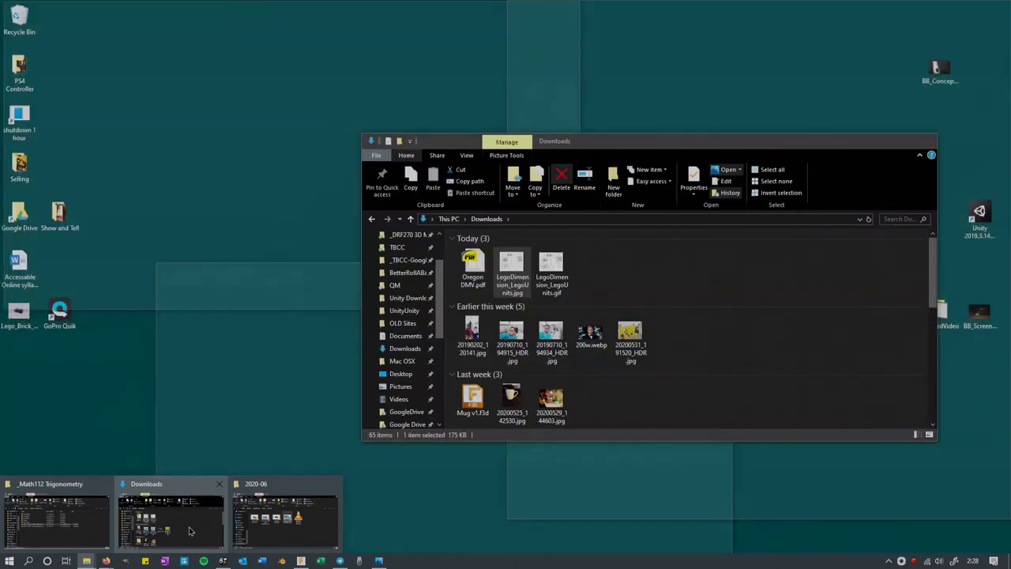
{"action": "left_click", "coordinate": [201, 534]}
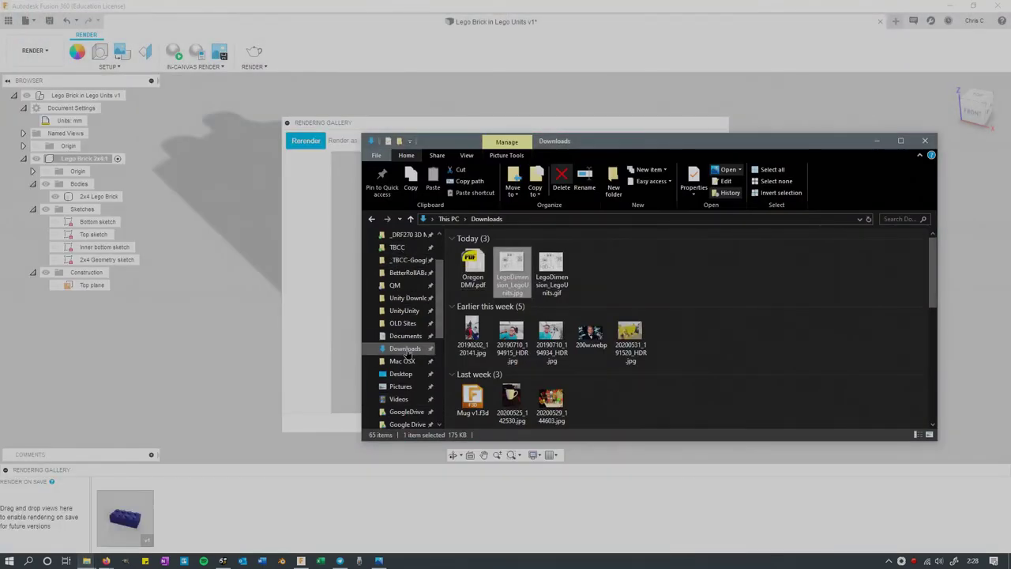
{"action": "left_click", "coordinate": [400, 373]}
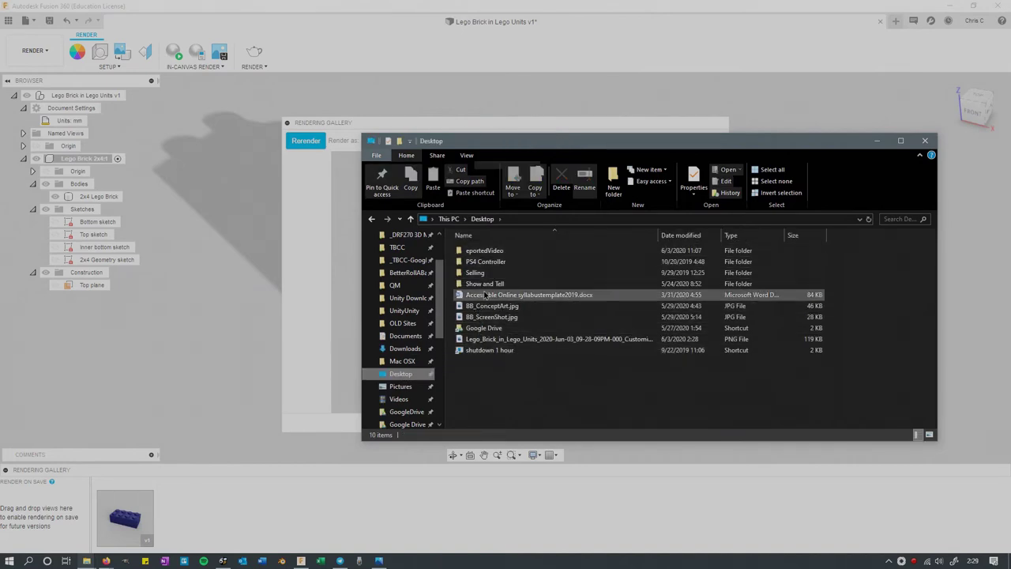
{"action": "left_click", "coordinate": [497, 338]}
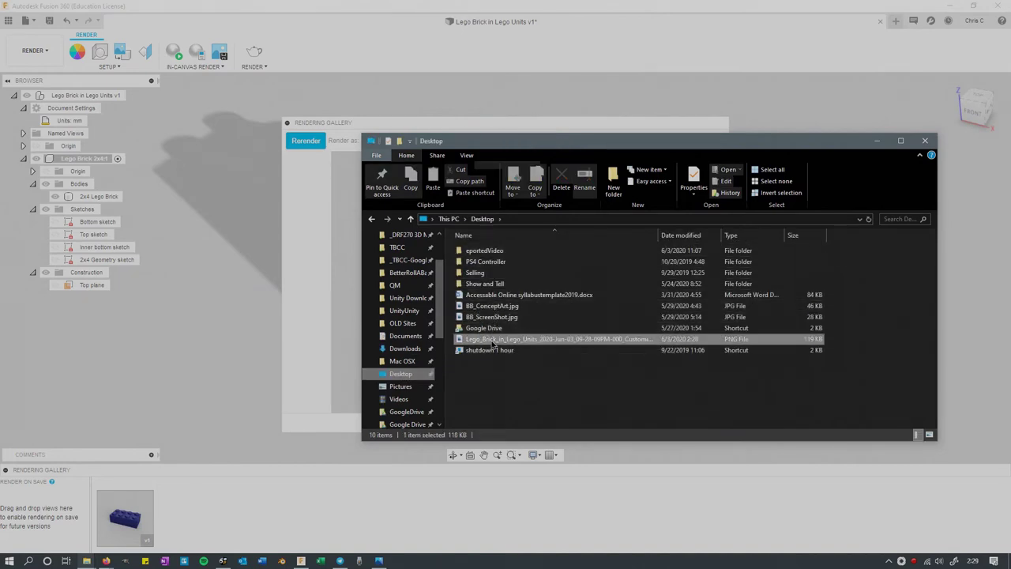
{"action": "key", "text": "Return"}
{"action": "left_click", "coordinate": [480, 163]}
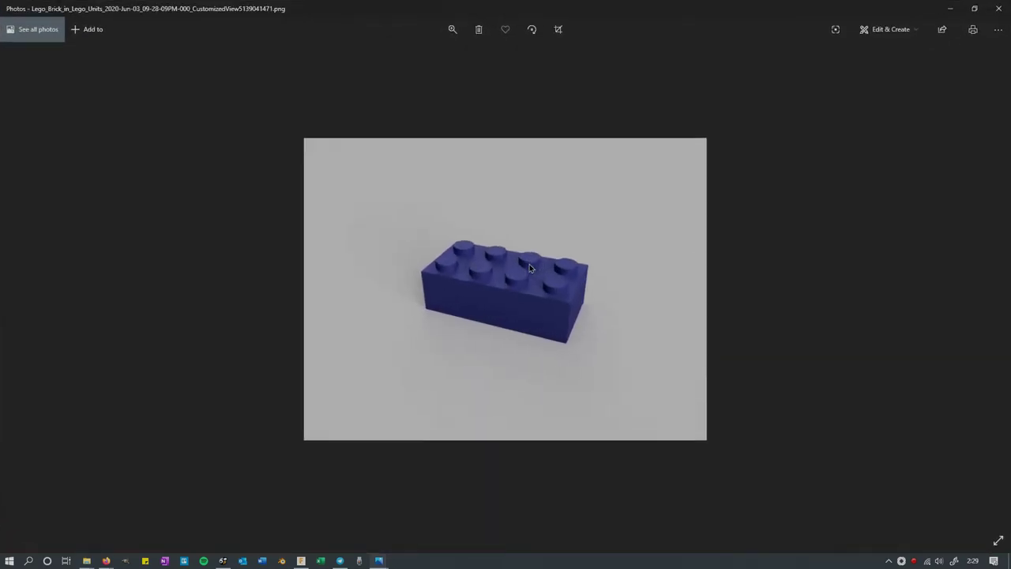
{"action": "scroll", "coordinate": [531, 276], "scroll_direction": "up", "scroll_amount": 1}
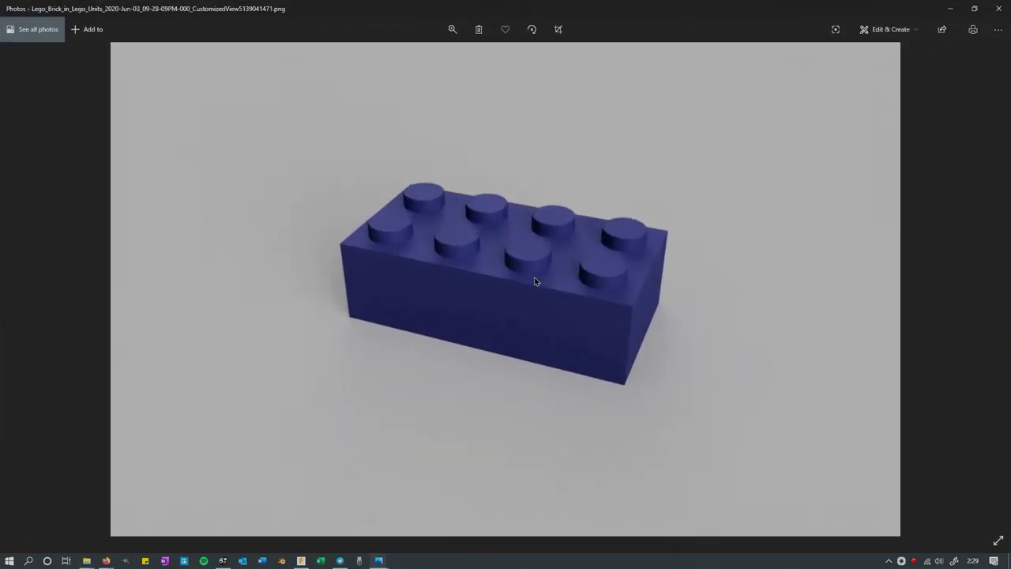
{"action": "scroll", "coordinate": [534, 281], "scroll_direction": "down", "scroll_amount": 2}
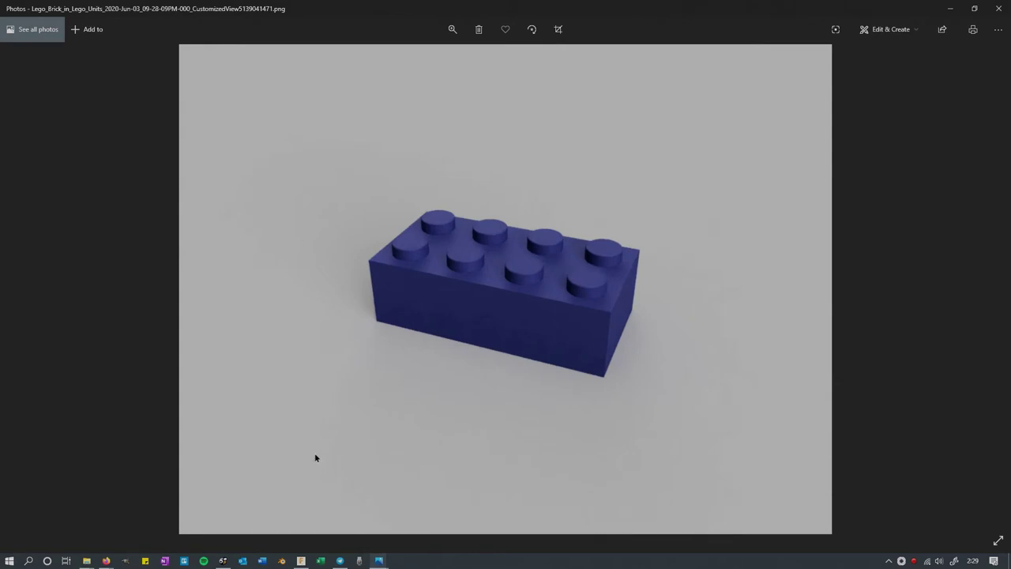
{"action": "scroll", "coordinate": [524, 390], "scroll_direction": "up", "scroll_amount": 1}
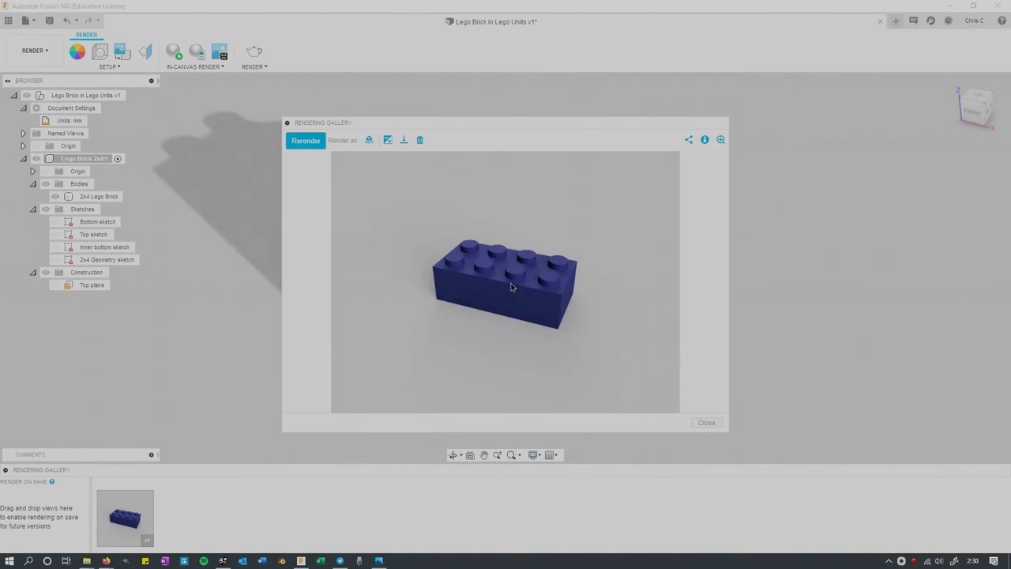
Step: Return to Fusion 360, close the rendering gallery's image view and go back to the Design workspace
{"action": "left_click", "coordinate": [708, 421]}
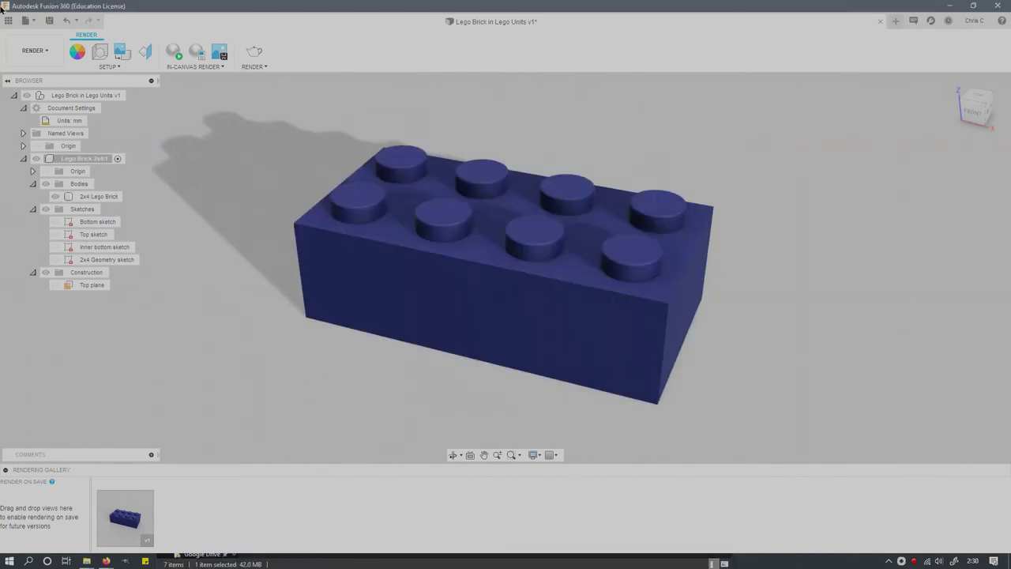
{"action": "left_click", "coordinate": [34, 51]}
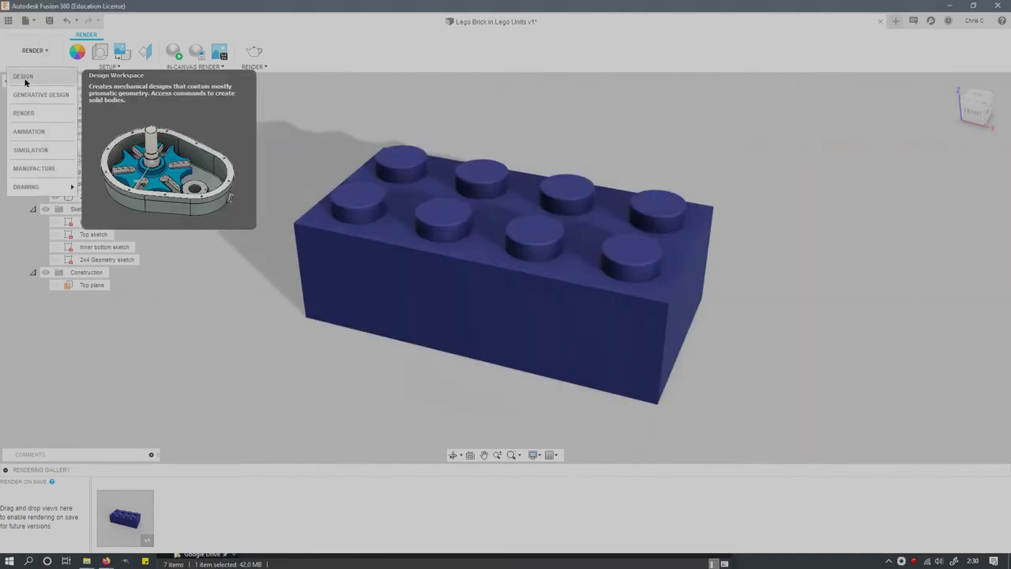
{"action": "left_click", "coordinate": [19, 79]}
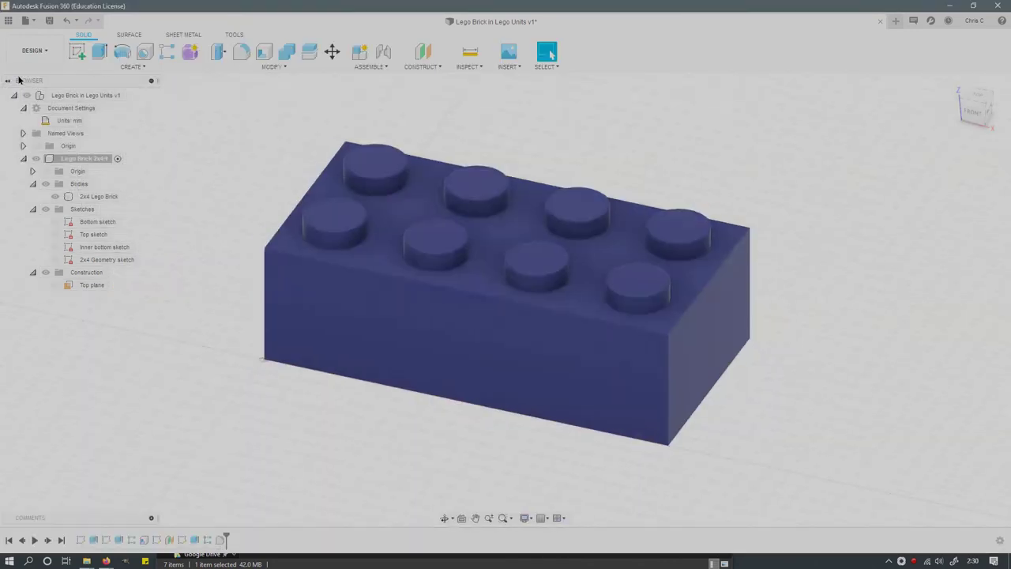
{"action": "scroll", "coordinate": [545, 182], "scroll_direction": "up", "scroll_amount": 3}
{"action": "scroll", "coordinate": [546, 182], "scroll_direction": "down", "scroll_amount": 4}
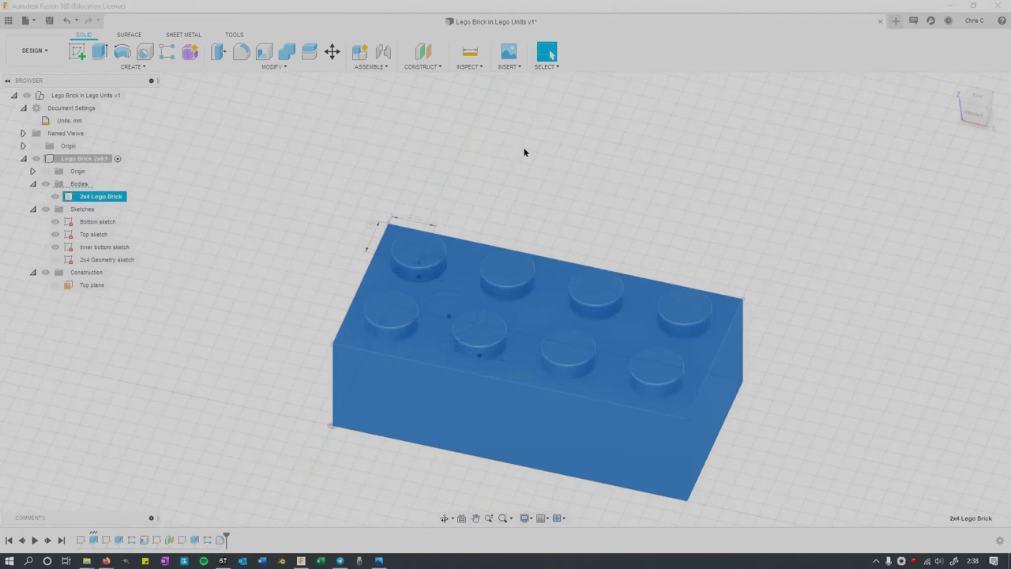
Step: Create a new component from the existing 2x4 Lego Brick body
{"action": "left_click", "coordinate": [371, 67]}
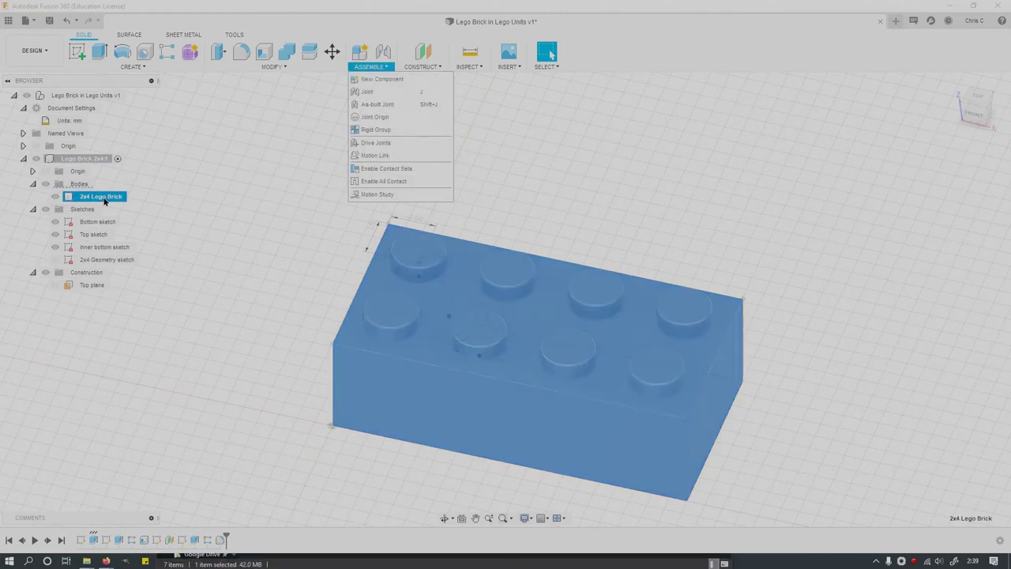
{"action": "left_click", "coordinate": [372, 79]}
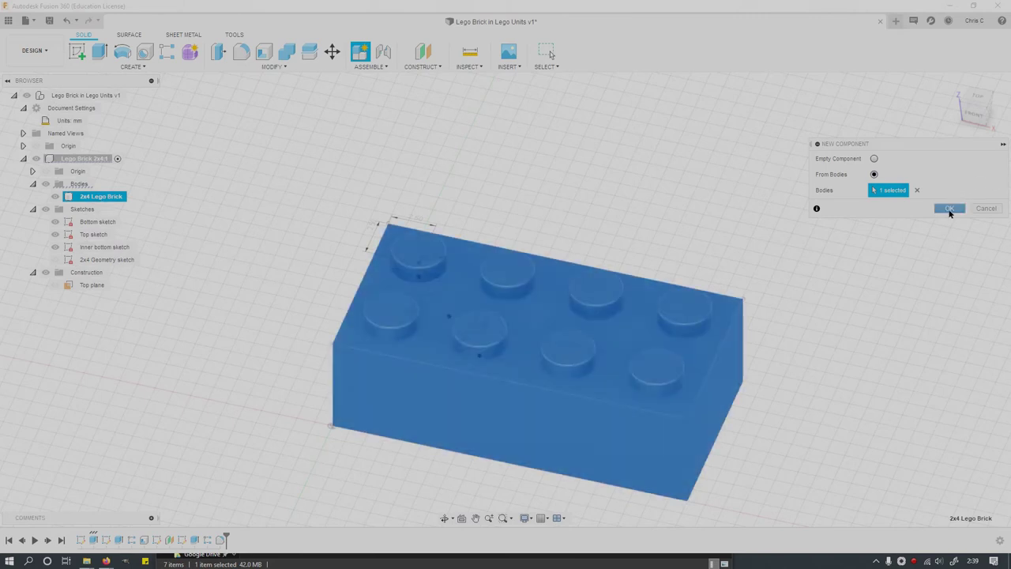
{"action": "left_click", "coordinate": [950, 209]}
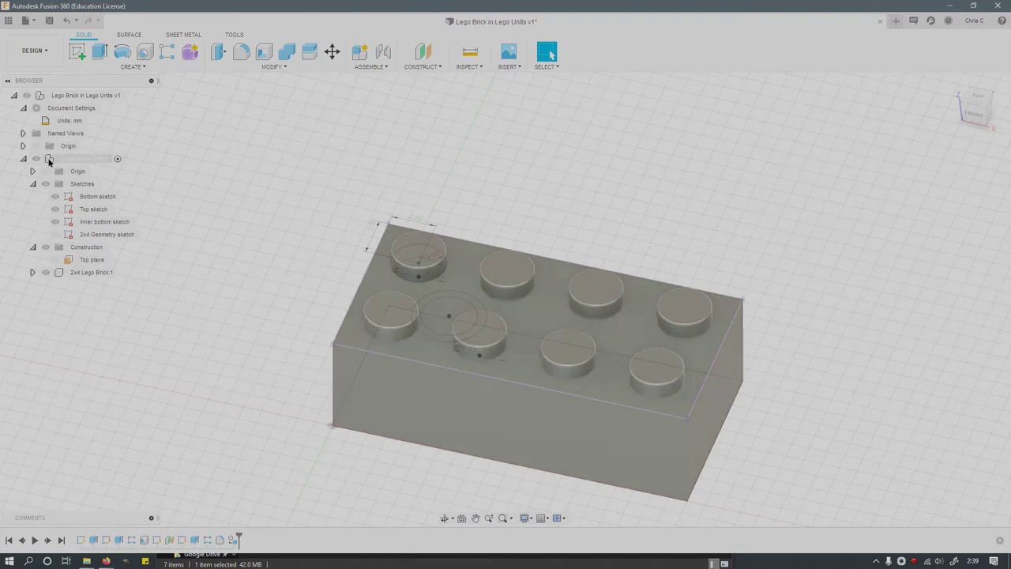
Step: Expand the 2x4 Lego Brick component and its Bodies folder and examine the body it contains
{"action": "left_click", "coordinate": [32, 271]}
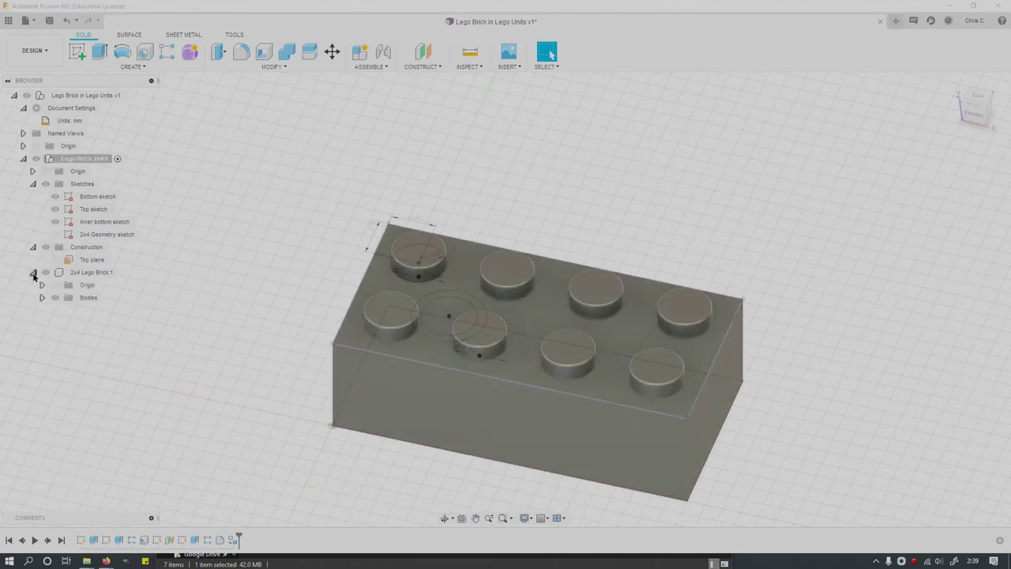
{"action": "left_click", "coordinate": [94, 272]}
{"action": "left_click", "coordinate": [42, 297]}
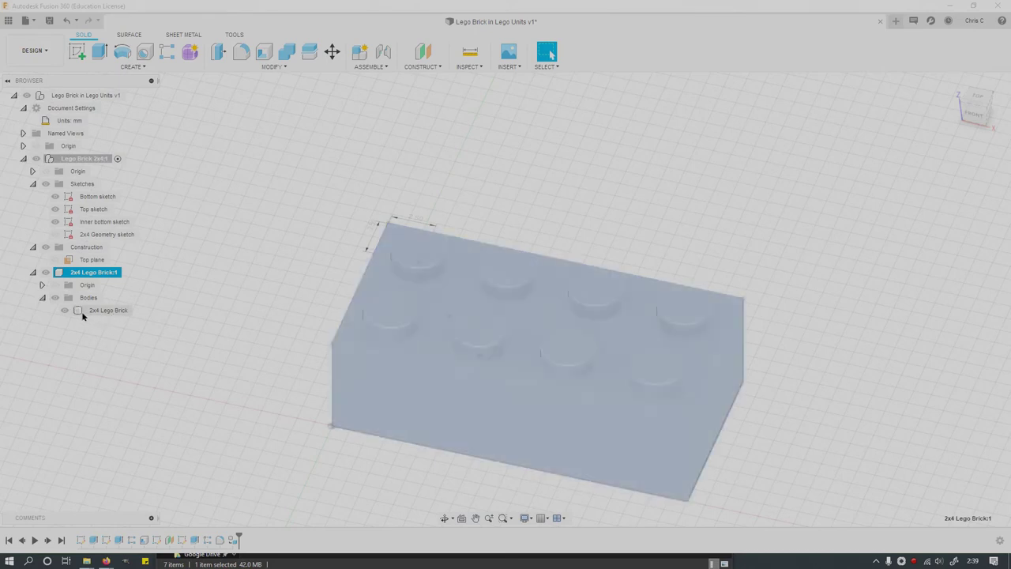
{"action": "left_click", "coordinate": [85, 311]}
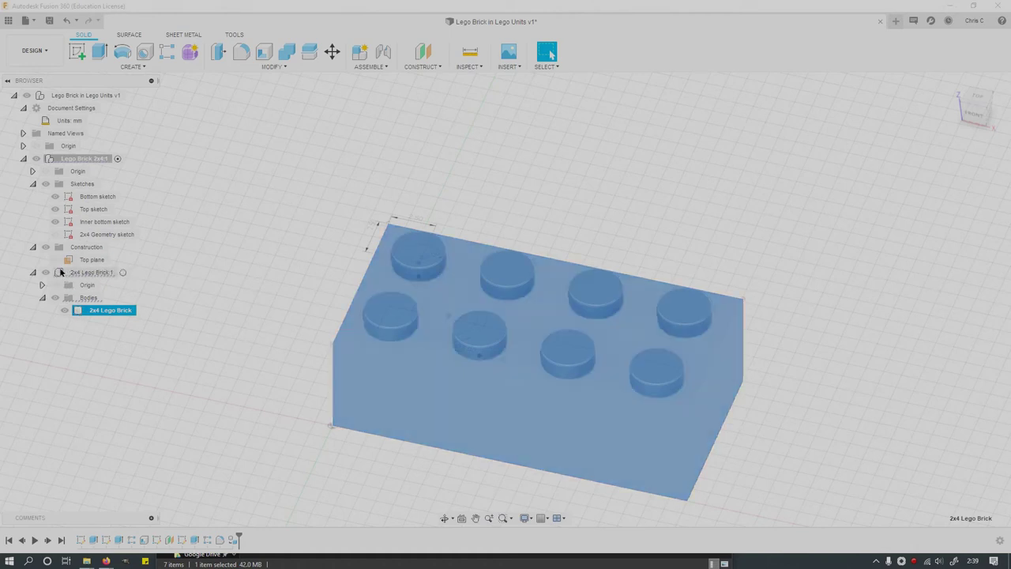
{"action": "left_click", "coordinate": [63, 272]}
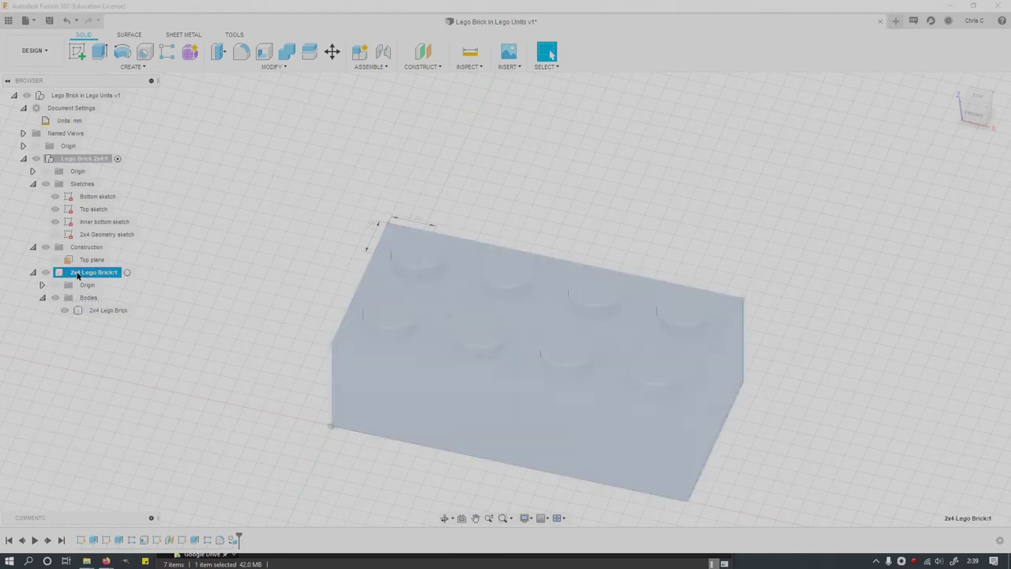
Step: Hide the 2x4 Lego Brick component and the Bottom, Top and Inner bottom sketches
{"action": "left_click", "coordinate": [45, 272]}
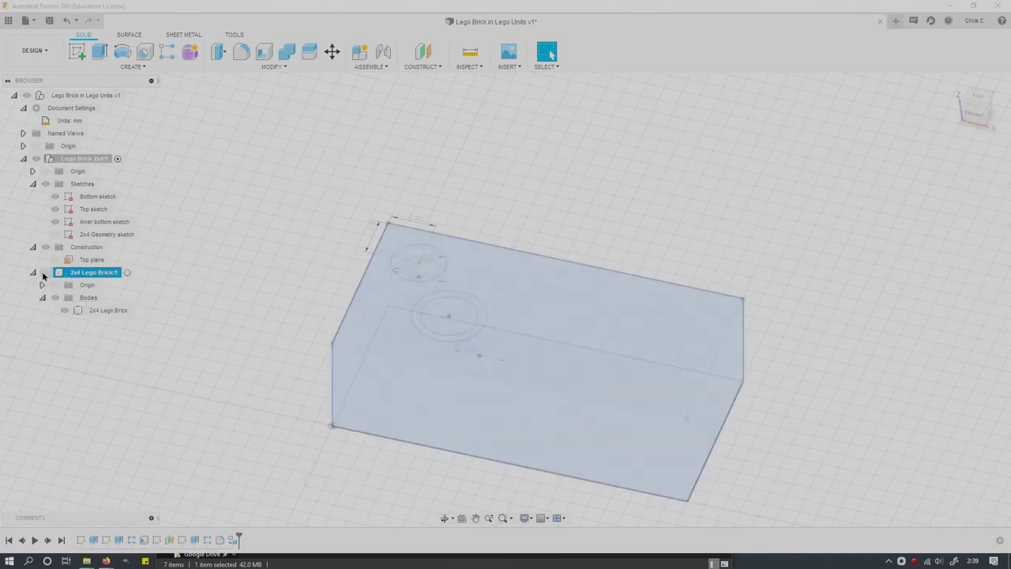
{"action": "left_click", "coordinate": [32, 271]}
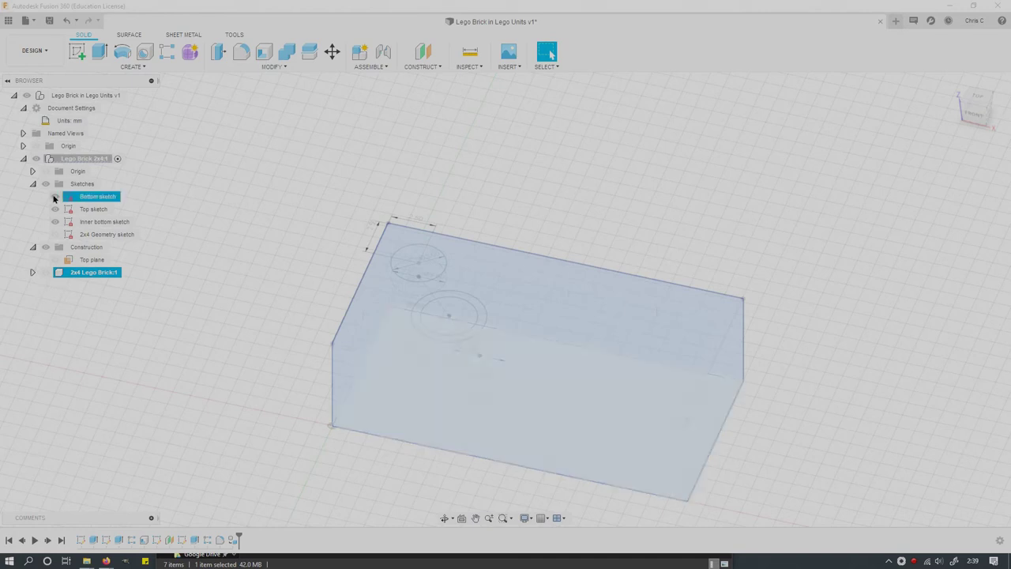
{"action": "left_click", "coordinate": [56, 209]}
{"action": "left_click", "coordinate": [56, 221]}
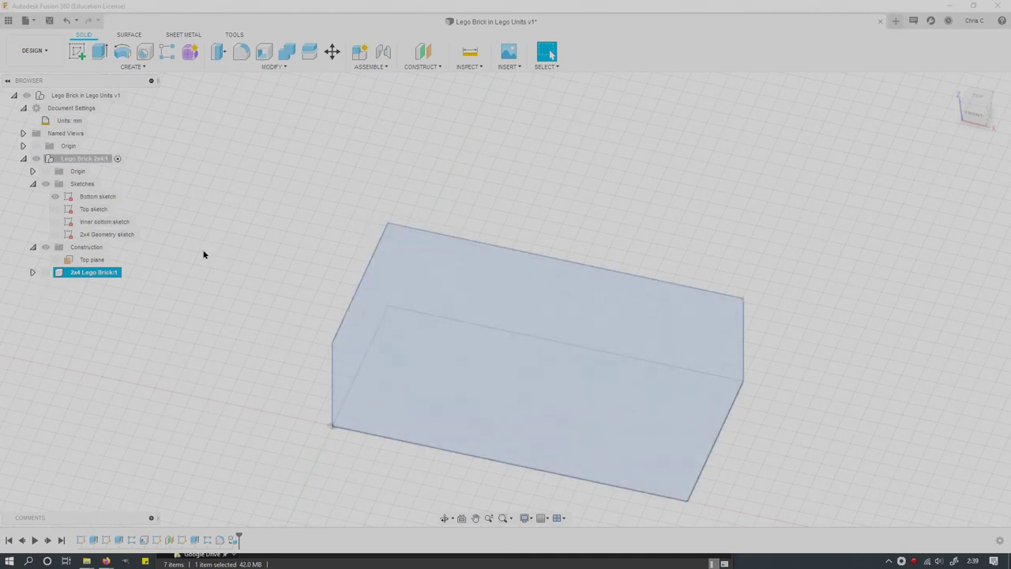
{"action": "left_click", "coordinate": [55, 197]}
{"action": "right_click", "coordinate": [58, 186]}
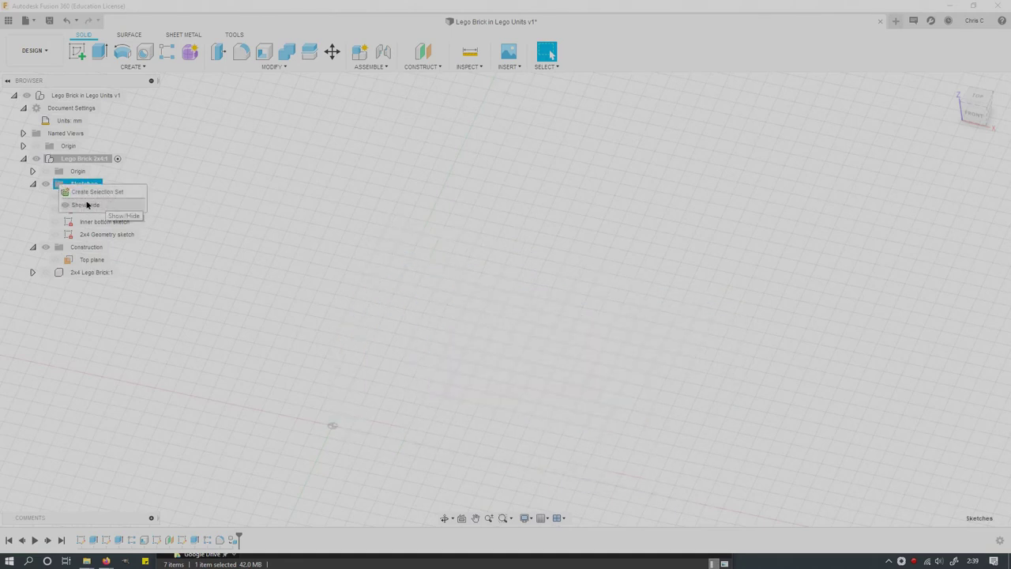
{"action": "left_click", "coordinate": [198, 196]}
{"action": "left_click", "coordinate": [78, 185]}
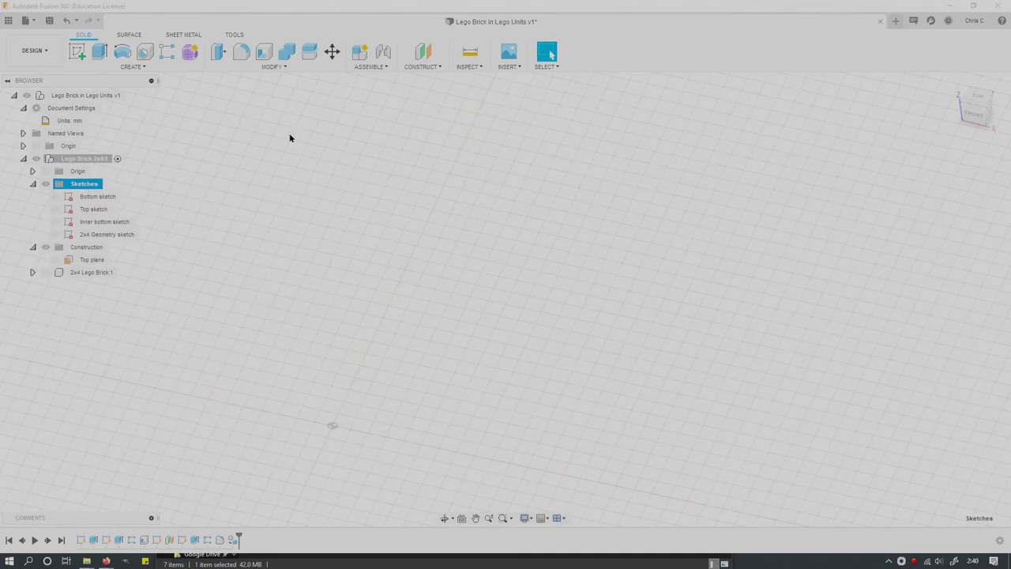
Step: Create and activate an empty component named 2x2 under Lego Brick 2x4, and expand it in the browser
{"action": "left_click", "coordinate": [379, 67]}
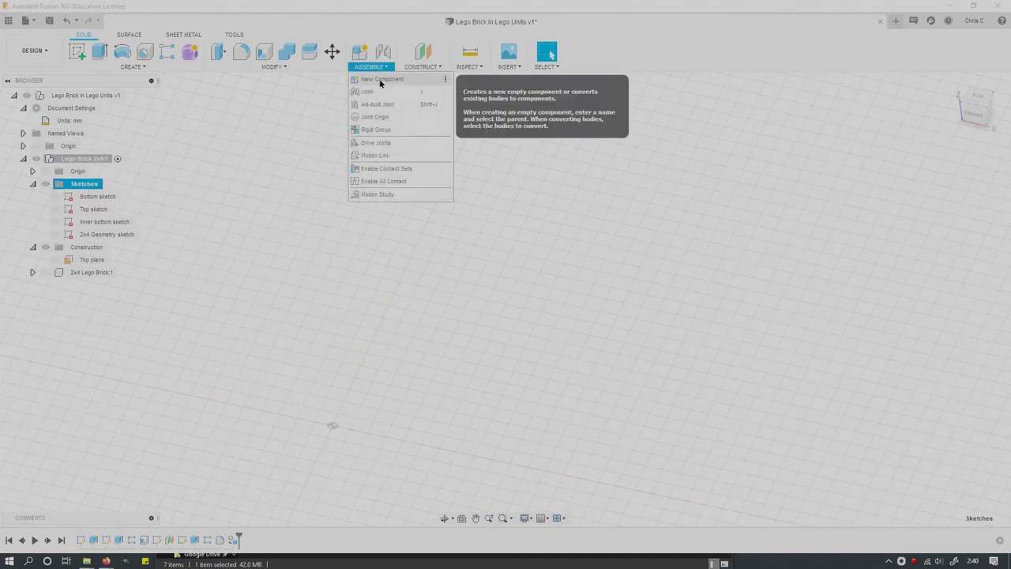
{"action": "left_click", "coordinate": [380, 80]}
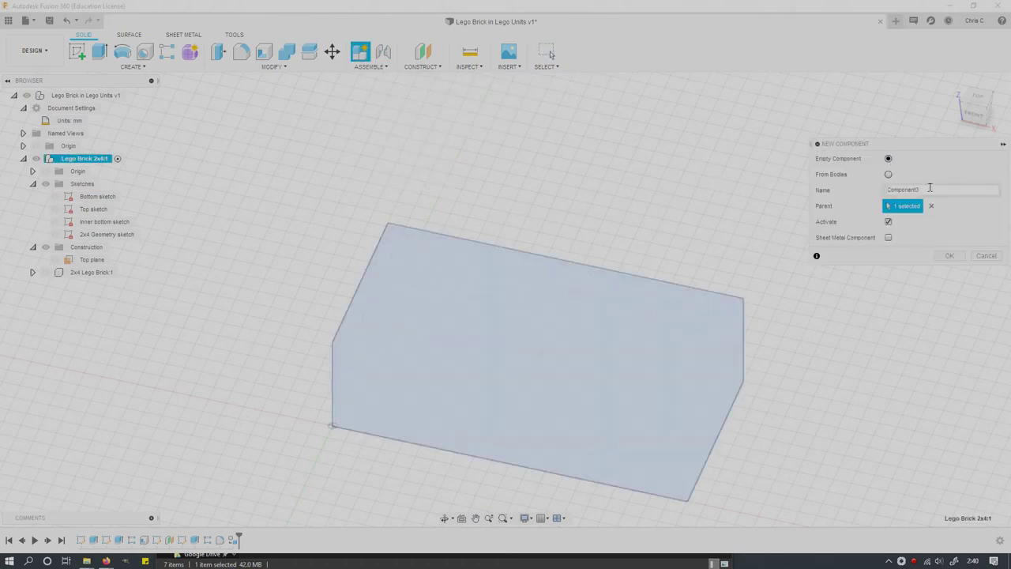
{"action": "left_click_drag", "start_coordinate": [932, 188], "coordinate": [822, 190]}
{"action": "type", "text": "l"}
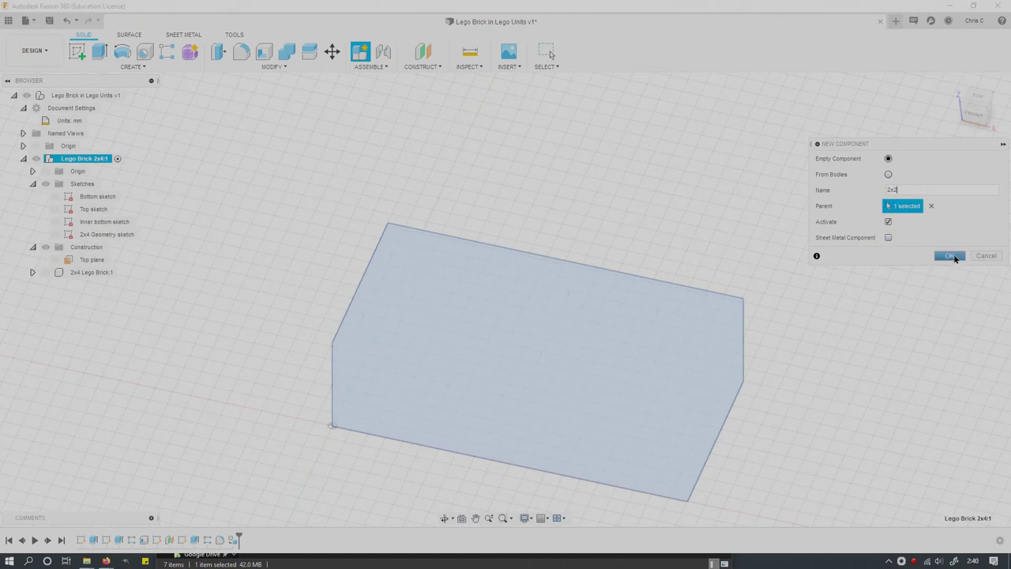
{"action": "left_click", "coordinate": [951, 255]}
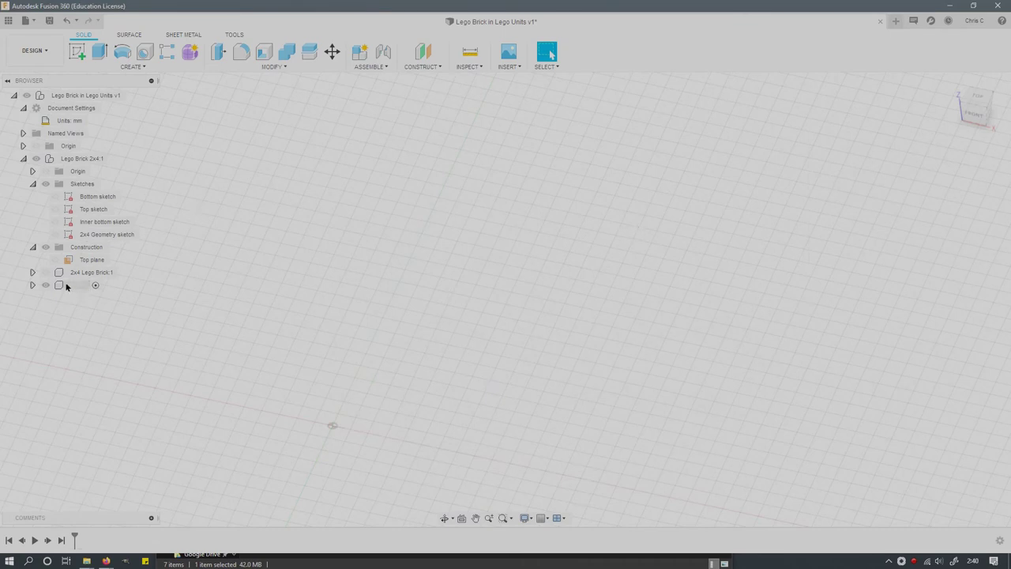
{"action": "left_click", "coordinate": [32, 285]}
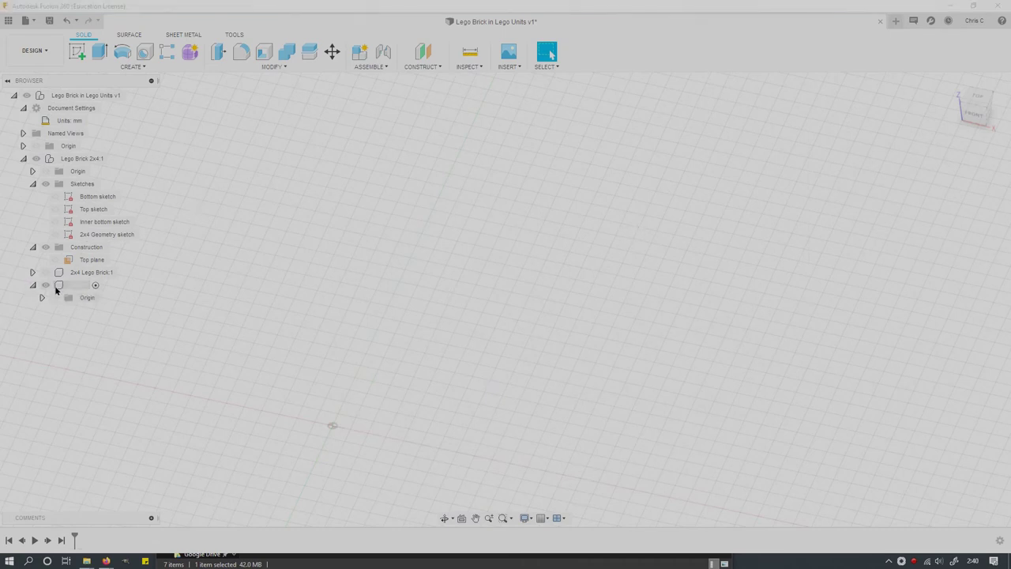
{"action": "left_click", "coordinate": [58, 288]}
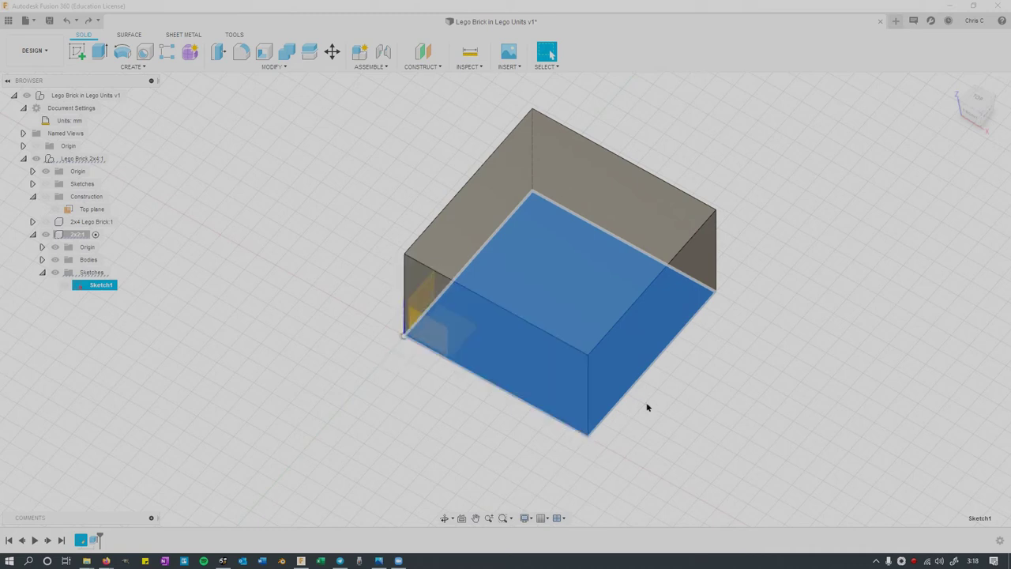
Step: Start a sketch on the top face of the 2x2 block and look straight at the sketch plane
{"action": "middle_click_drag", "start_coordinate": [645, 406], "coordinate": [673, 406], "text": "shift"}
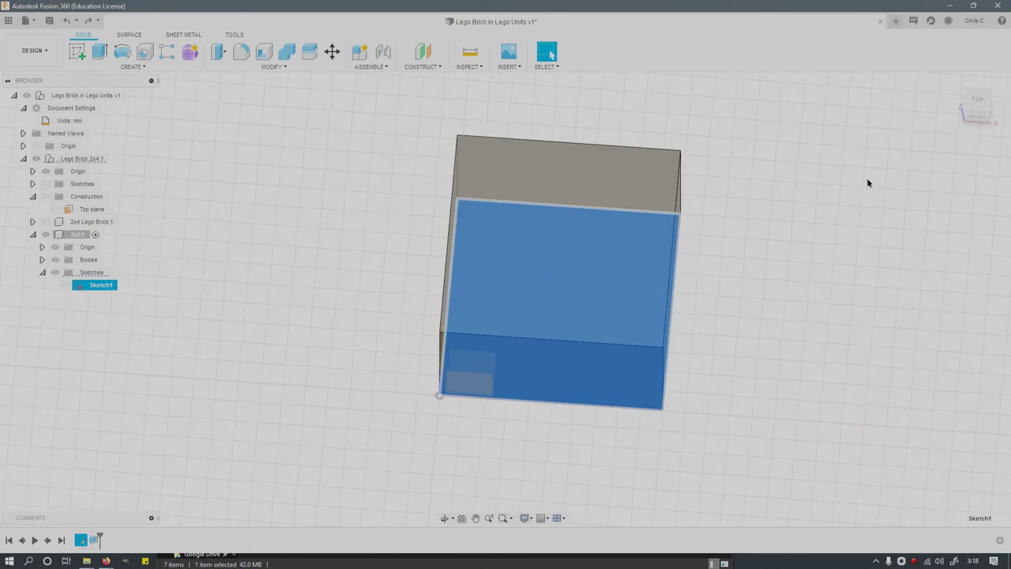
{"action": "middle_click_drag", "start_coordinate": [819, 262], "coordinate": [611, 223]}
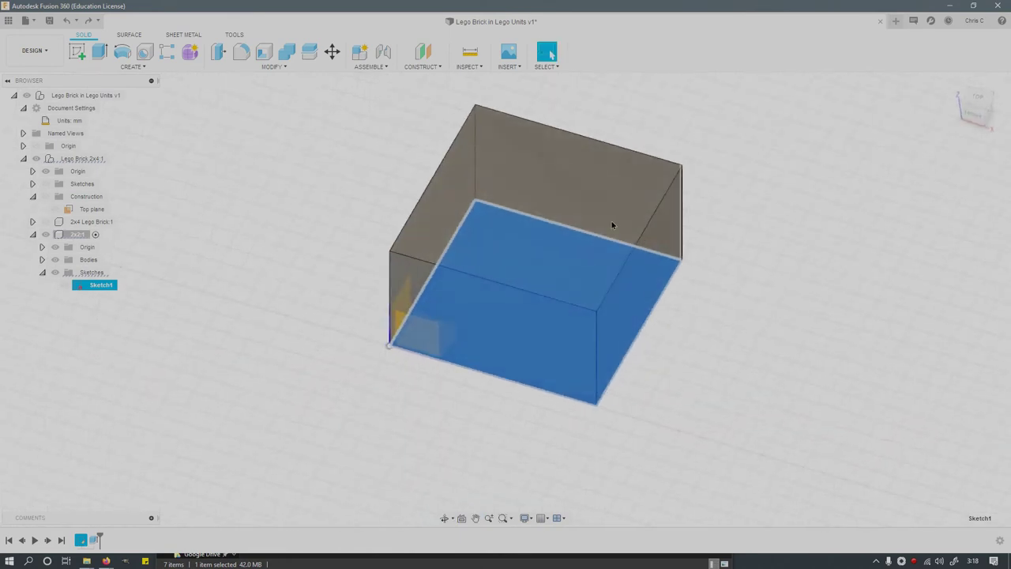
{"action": "left_click", "coordinate": [79, 53]}
{"action": "left_click", "coordinate": [576, 253]}
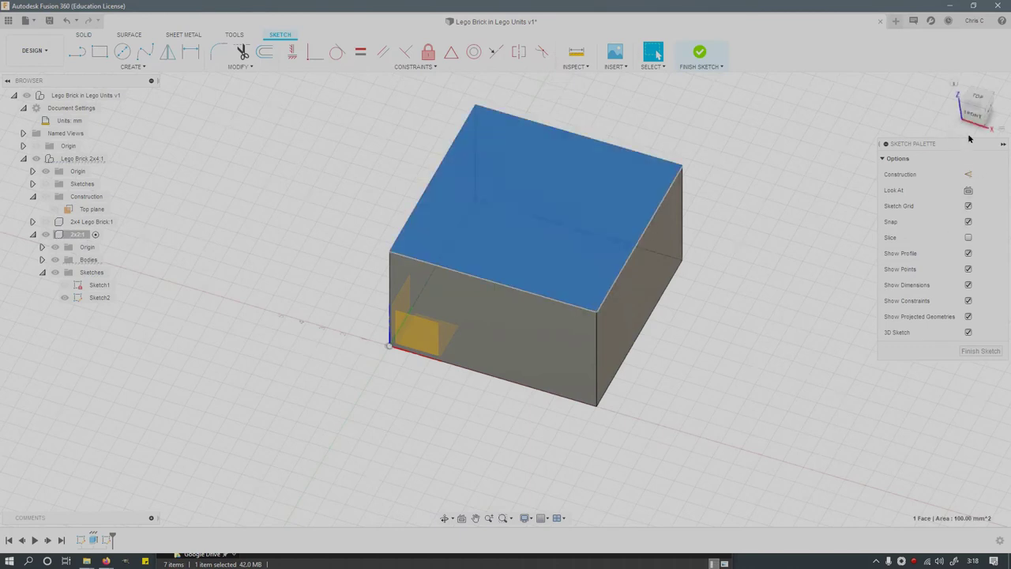
{"action": "left_click", "coordinate": [968, 191]}
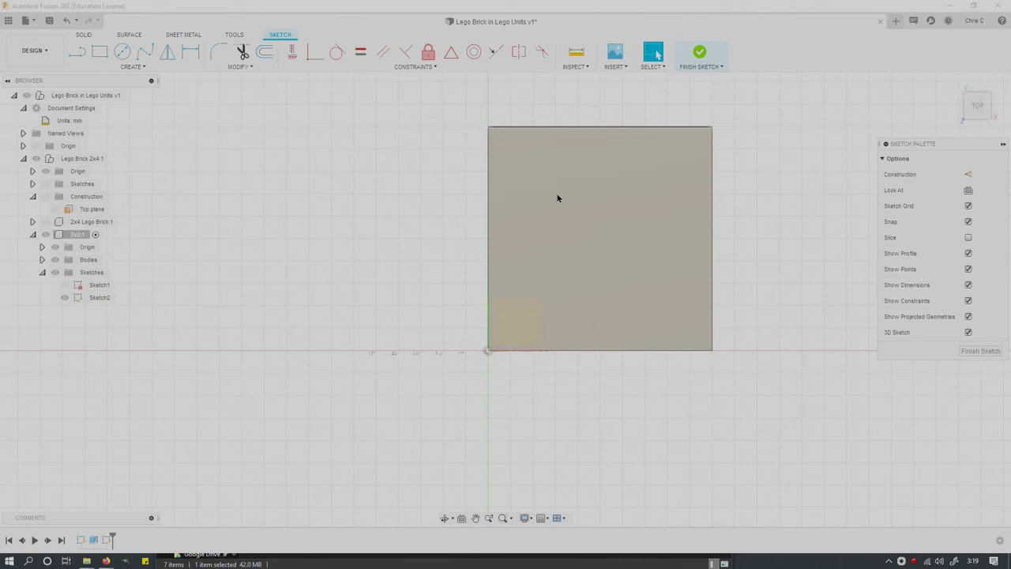
Step: Set the sketch grid's minor subdivisions to 2, keeping the fixed grid
{"action": "left_click", "coordinate": [541, 518]}
{"action": "left_click", "coordinate": [560, 480]}
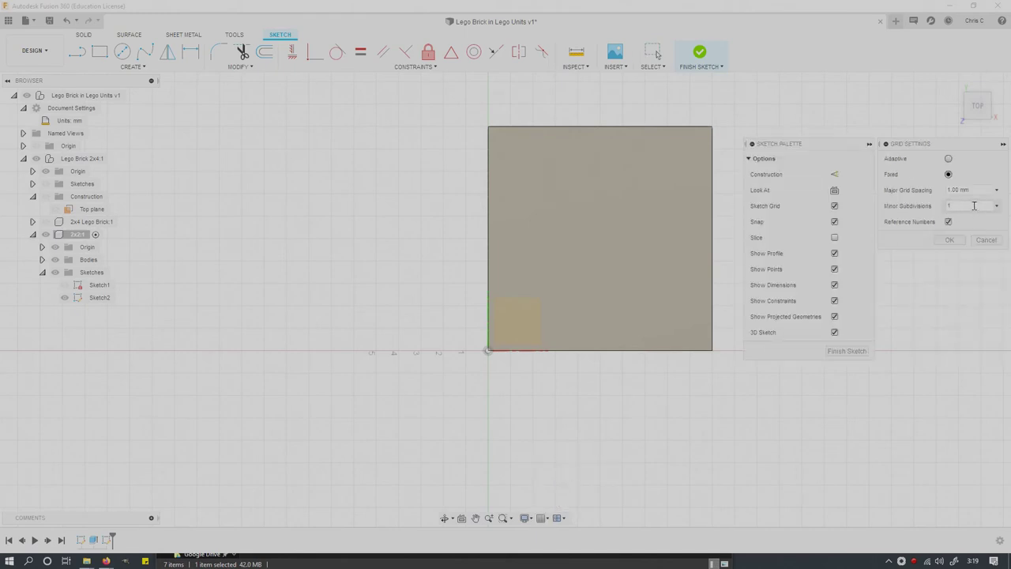
{"action": "type", "text": "2"}
{"action": "left_click", "coordinate": [949, 240]}
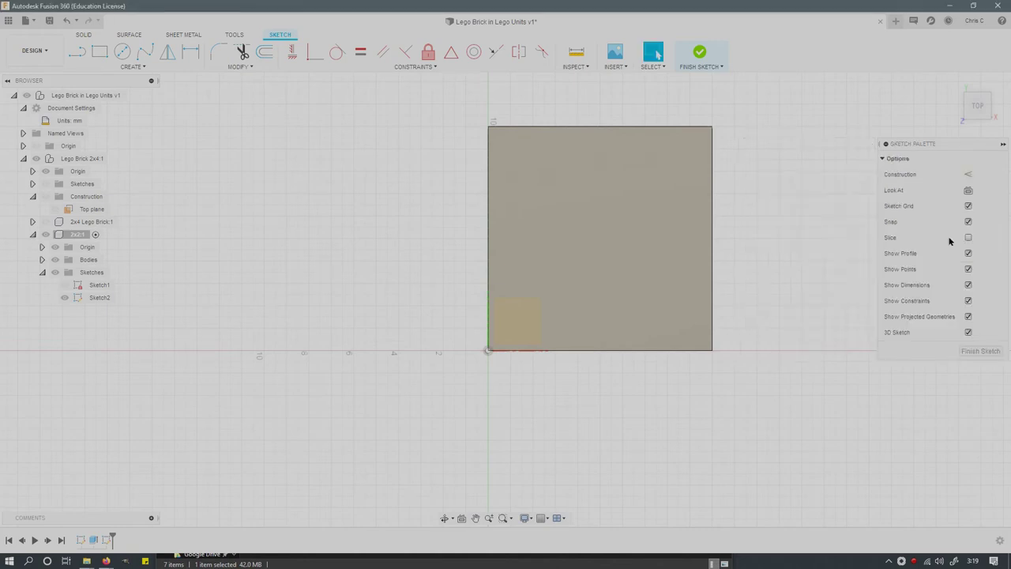
Step: Sketch a 3 mm diameter circle on the block's top face, centred about 2.5 mm in from the left and upper edges
{"action": "scroll", "coordinate": [608, 188], "scroll_direction": "down", "scroll_amount": 1}
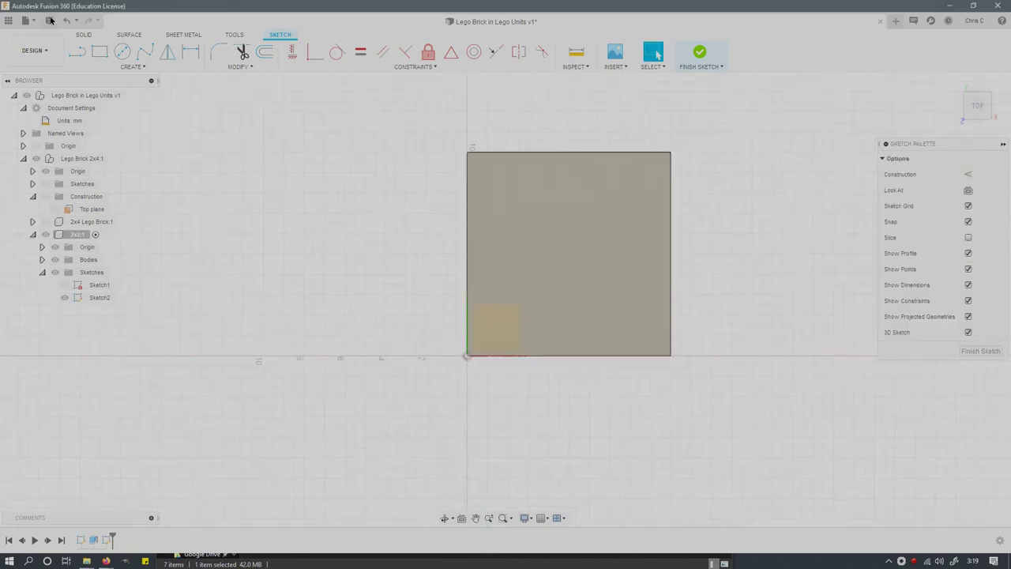
{"action": "key", "text": "c"}
{"action": "scroll", "coordinate": [509, 182], "scroll_direction": "up", "scroll_amount": 5}
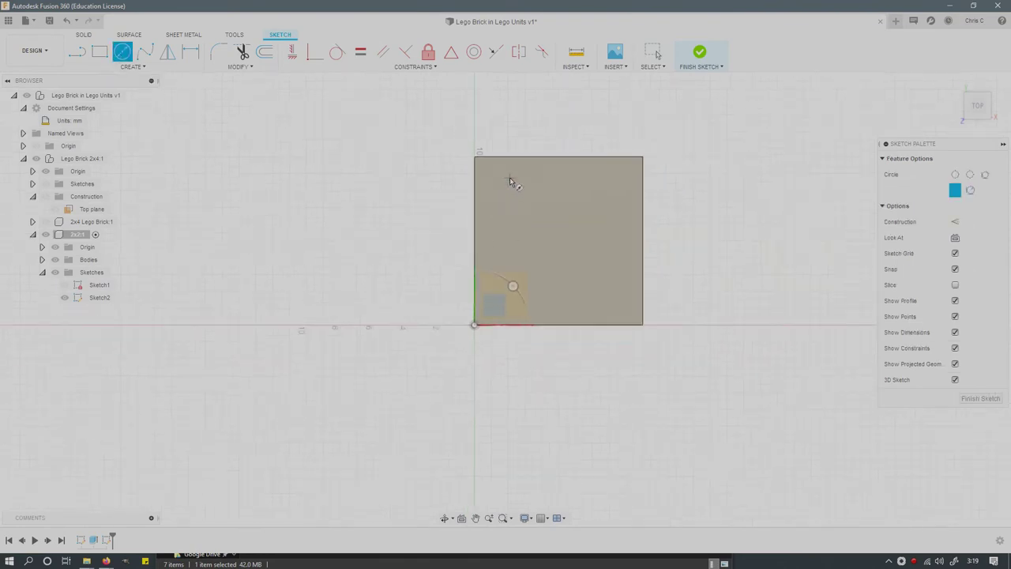
{"action": "scroll", "coordinate": [509, 182], "scroll_direction": "down", "scroll_amount": 2}
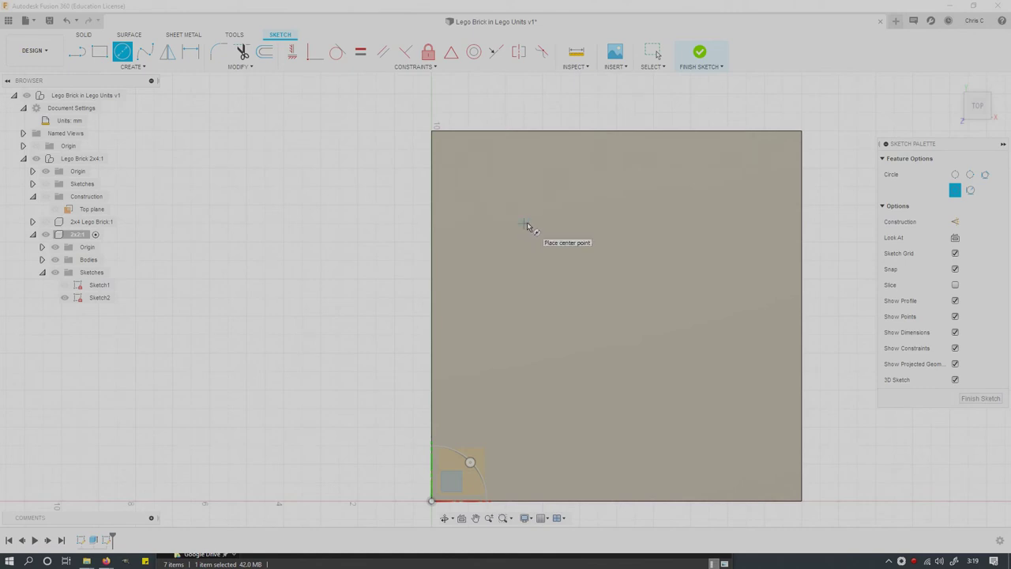
{"action": "left_click", "coordinate": [524, 225]}
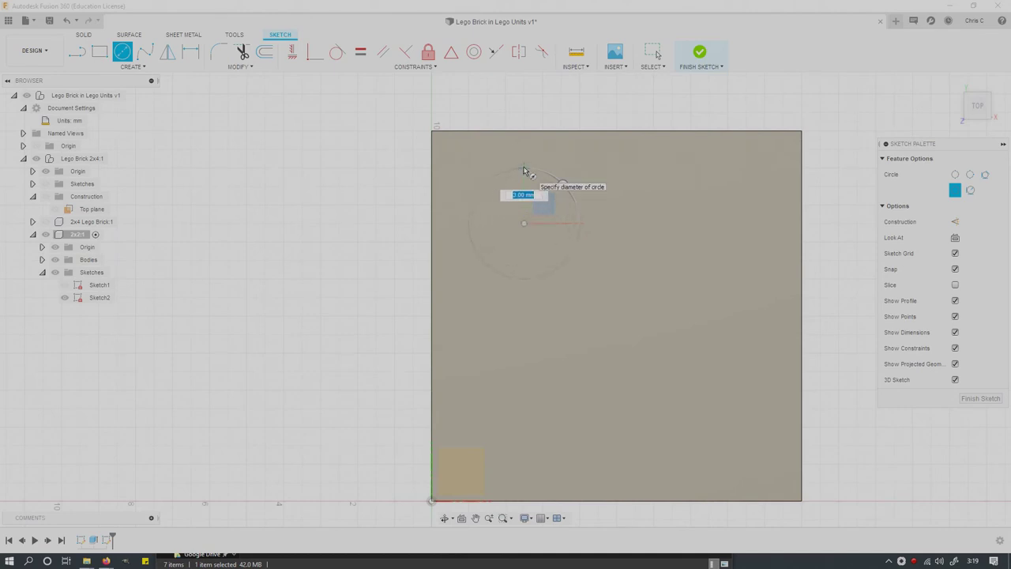
{"action": "left_click", "coordinate": [523, 170]}
{"action": "left_click", "coordinate": [524, 167]}
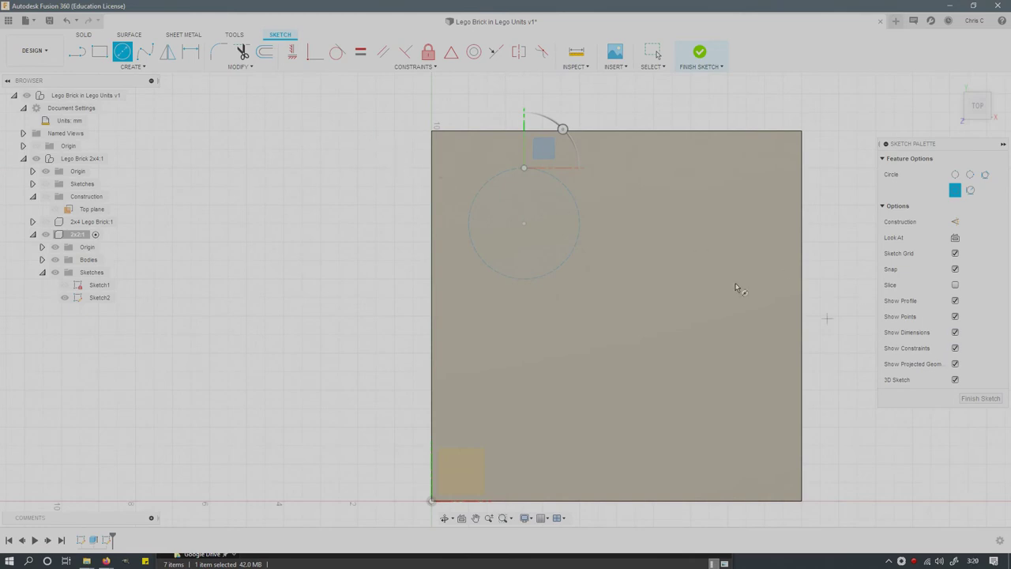
{"action": "key", "text": "Escape"}
Step: Convert the circle on the block's top face to construction geometry
{"action": "left_click", "coordinate": [571, 195]}
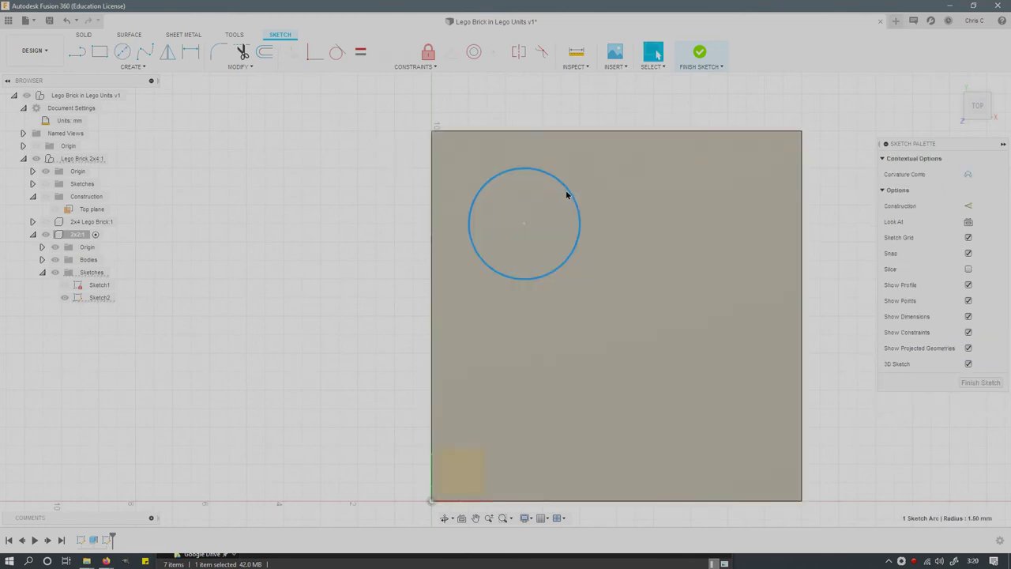
{"action": "left_click", "coordinate": [969, 206]}
{"action": "left_click", "coordinate": [567, 258]}
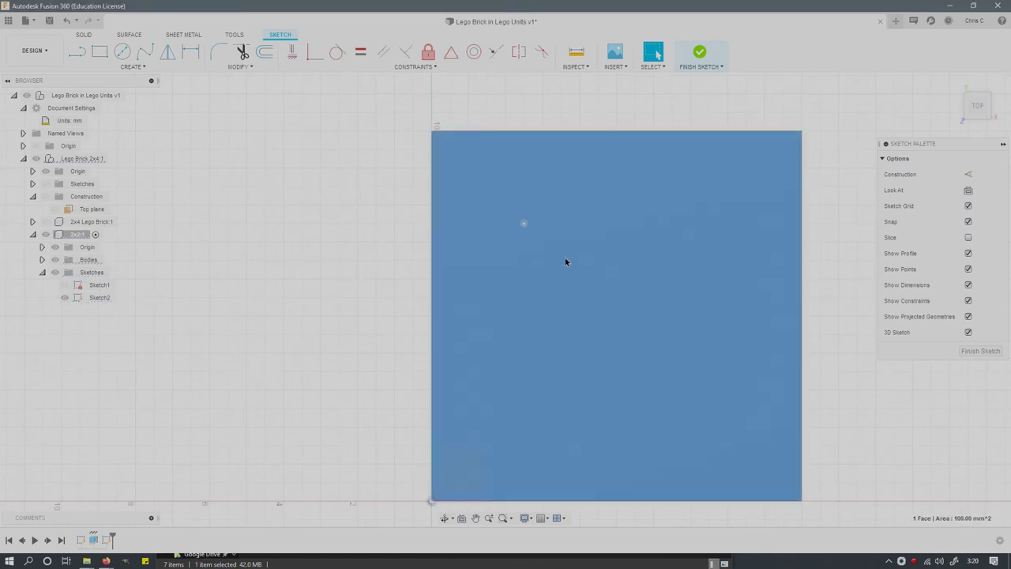
{"action": "left_click", "coordinate": [564, 261]}
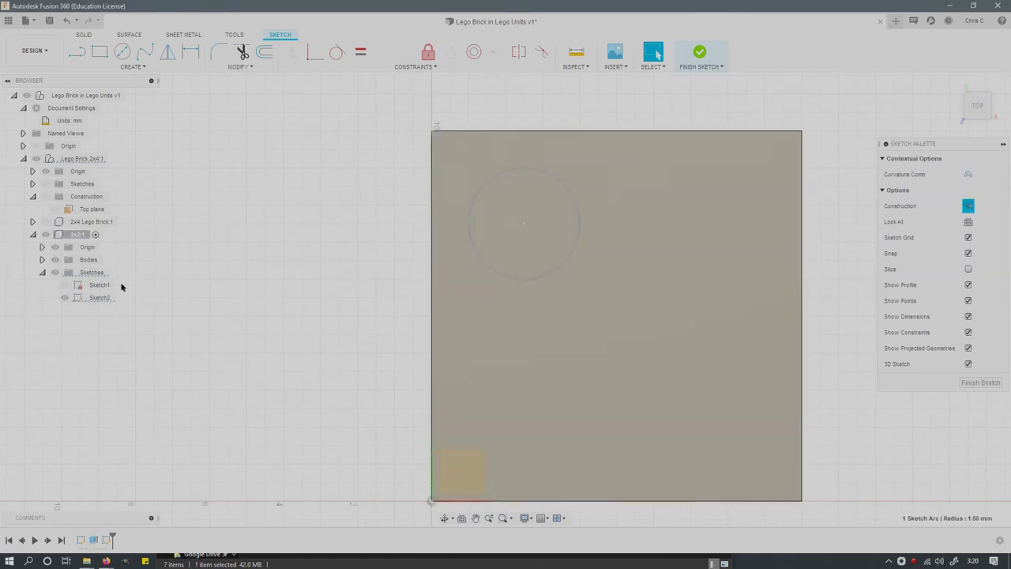
Step: Examine the Sketch2 geometry and the block's top face from above and at an angle
{"action": "left_click", "coordinate": [89, 297]}
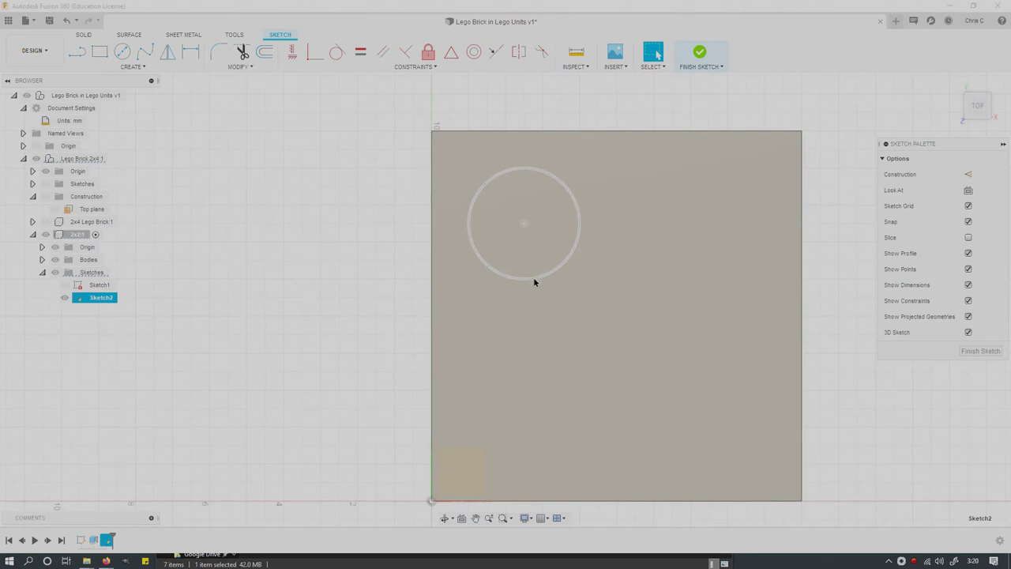
{"action": "left_click", "coordinate": [684, 307]}
{"action": "mouse_move", "coordinate": [684, 307]}
{"action": "middle_mouse_down", "text": "shift"}
{"action": "mouse_move", "coordinate": [661, 251]}
{"action": "mouse_move", "coordinate": [655, 261]}
{"action": "middle_mouse_up", "text": "shift"}
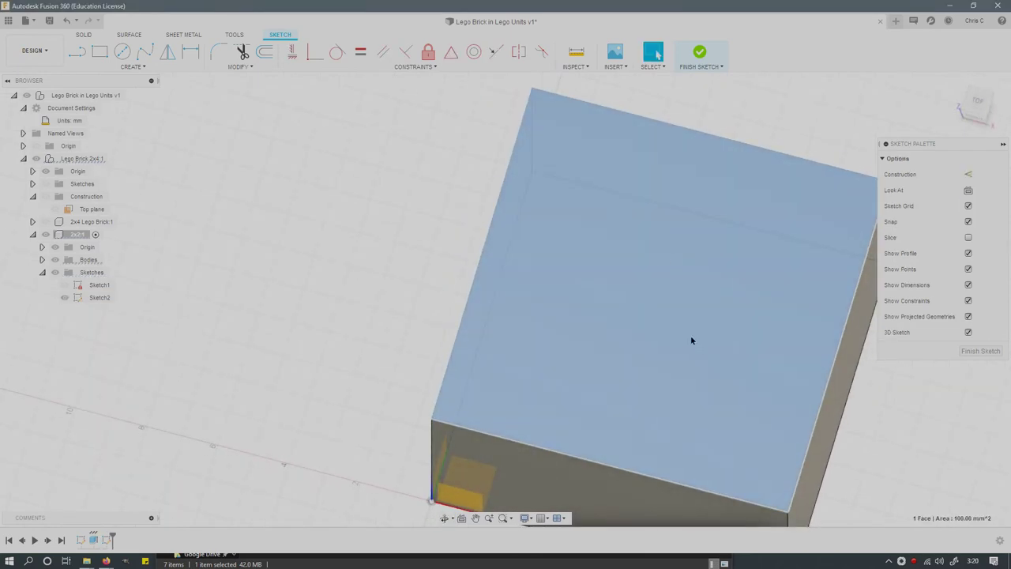
{"action": "middle_click_drag", "start_coordinate": [691, 339], "coordinate": [660, 267], "text": "shift"}
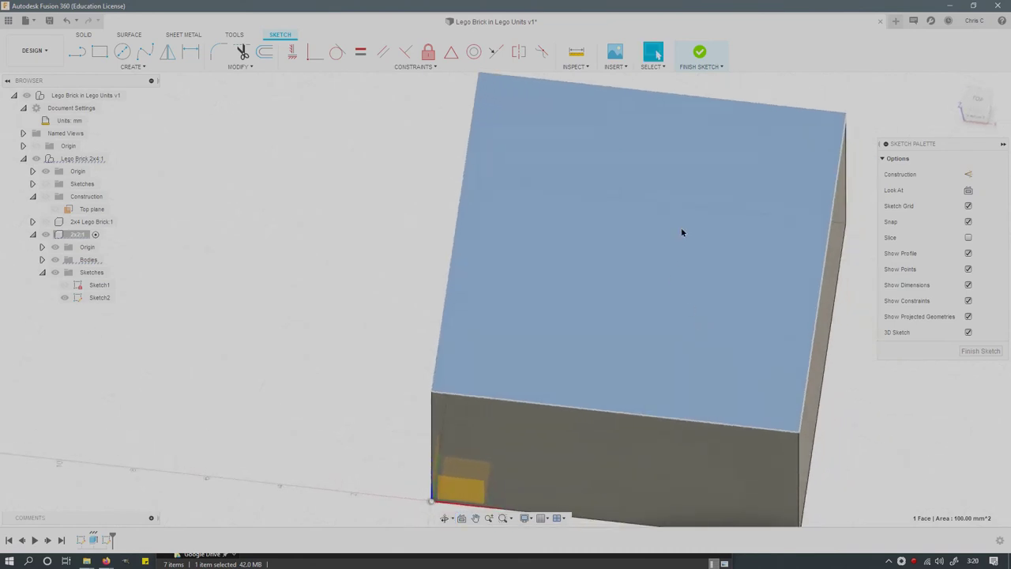
{"action": "mouse_move", "coordinate": [683, 232]}
{"action": "middle_mouse_down", "text": "shift"}
{"action": "mouse_move", "coordinate": [684, 241]}
{"action": "mouse_move", "coordinate": [688, 221]}
{"action": "mouse_move", "coordinate": [693, 232]}
{"action": "middle_mouse_up", "text": "shift"}
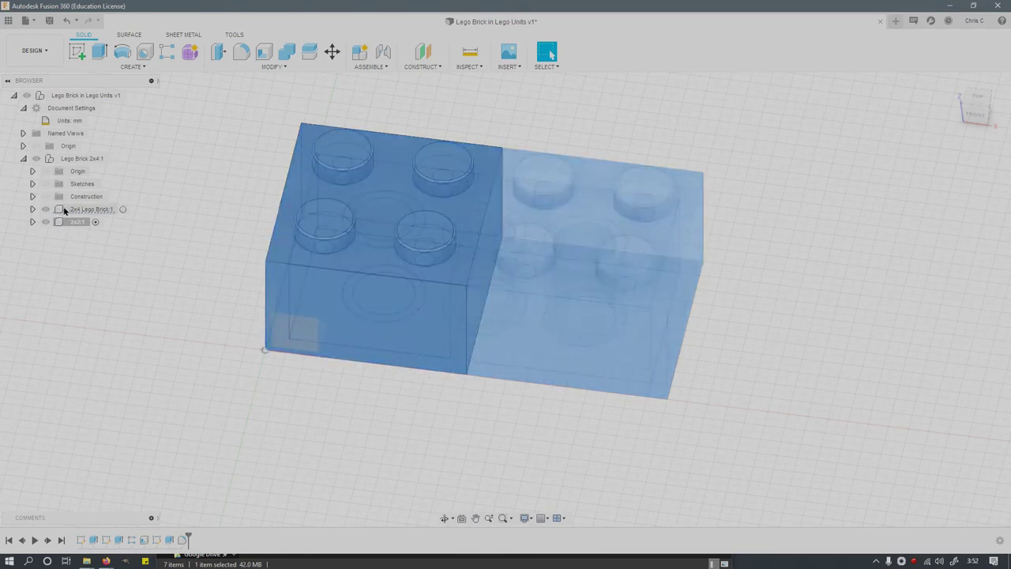
Step: Check the contents of the 2x2 component in the browser and hide the 2x4 Lego Brick component
{"action": "left_click", "coordinate": [64, 159]}
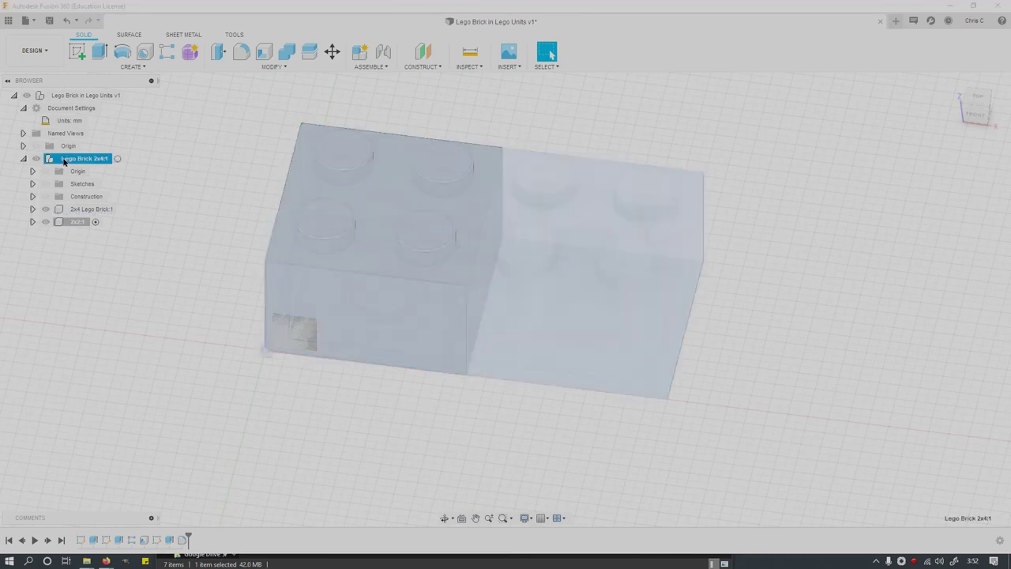
{"action": "left_click", "coordinate": [32, 221]}
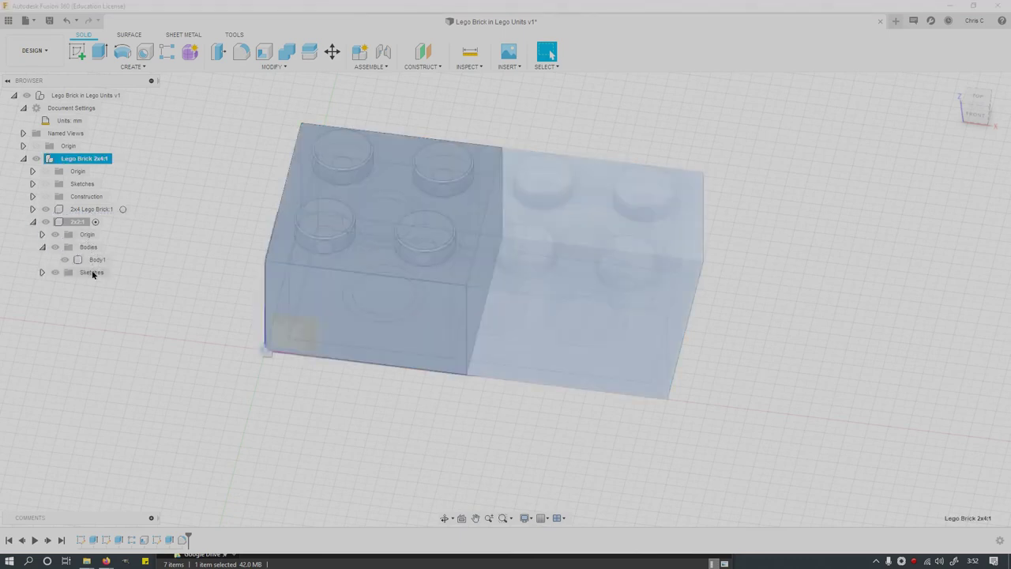
{"action": "left_click", "coordinate": [33, 221]}
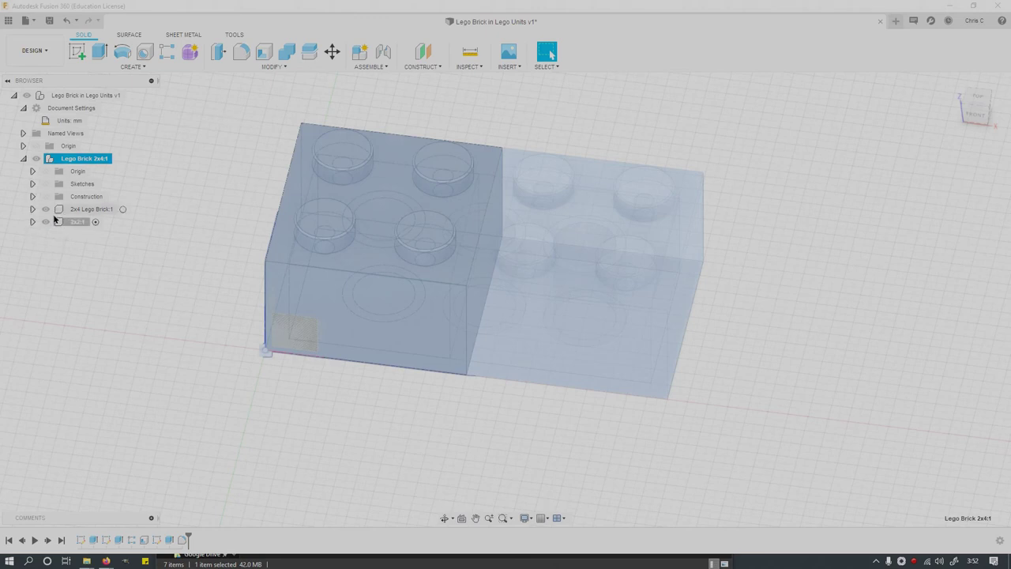
{"action": "left_click", "coordinate": [57, 222]}
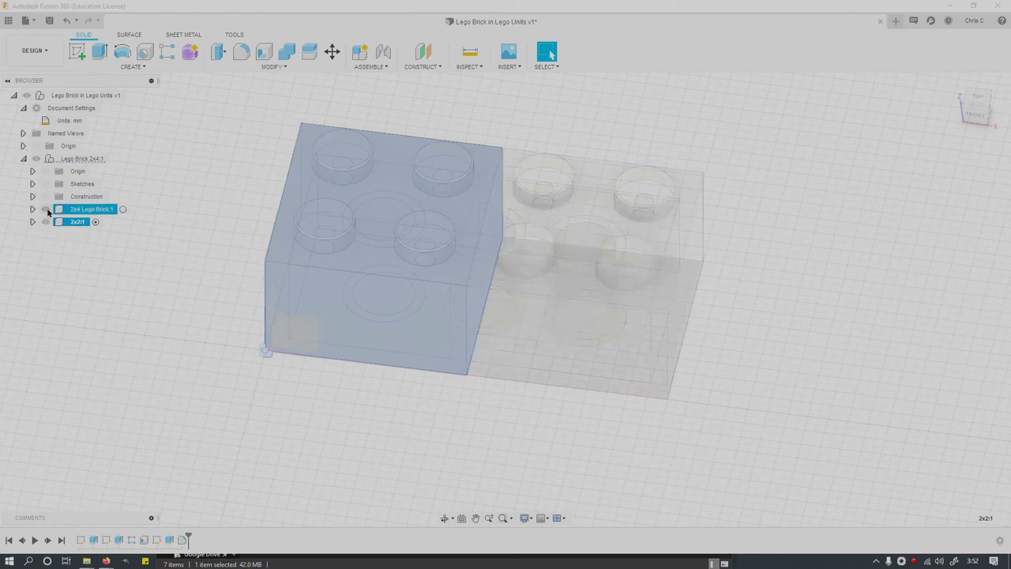
{"action": "left_click", "coordinate": [46, 210]}
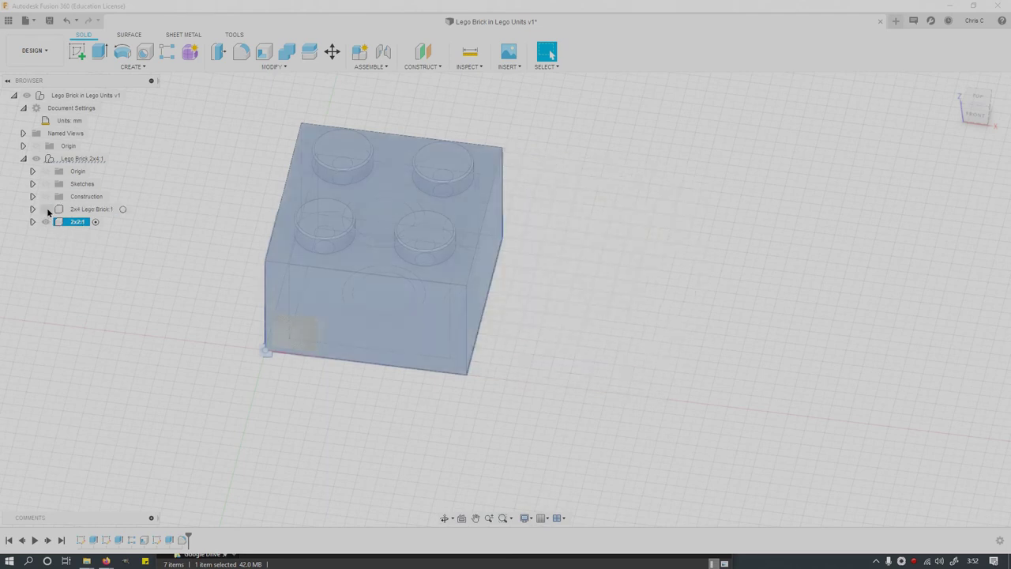
{"action": "left_click", "coordinate": [256, 192]}
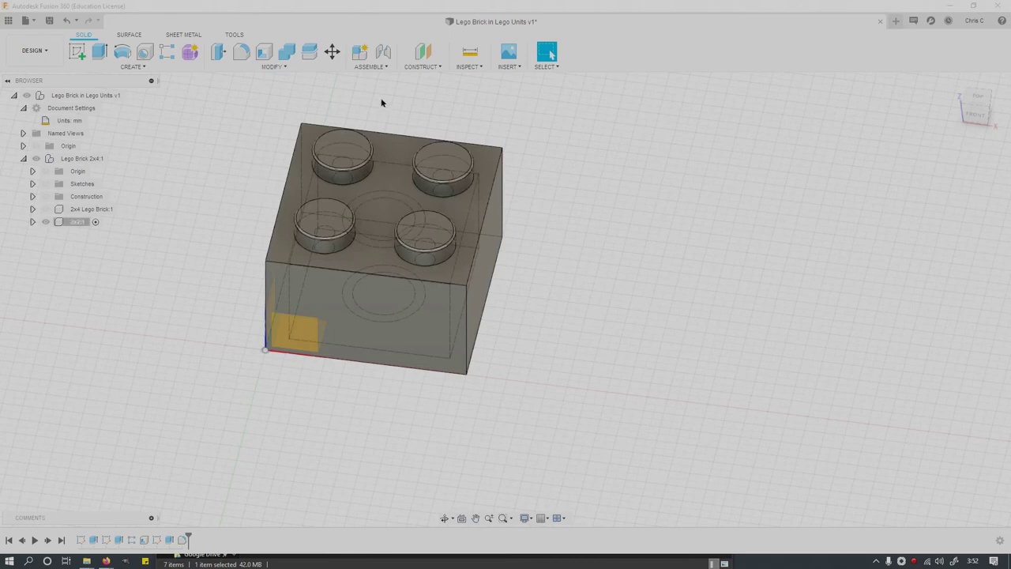
Step: Create and activate an empty component inside 2x2 and inspect how it is nested in the browser
{"action": "left_click", "coordinate": [370, 66]}
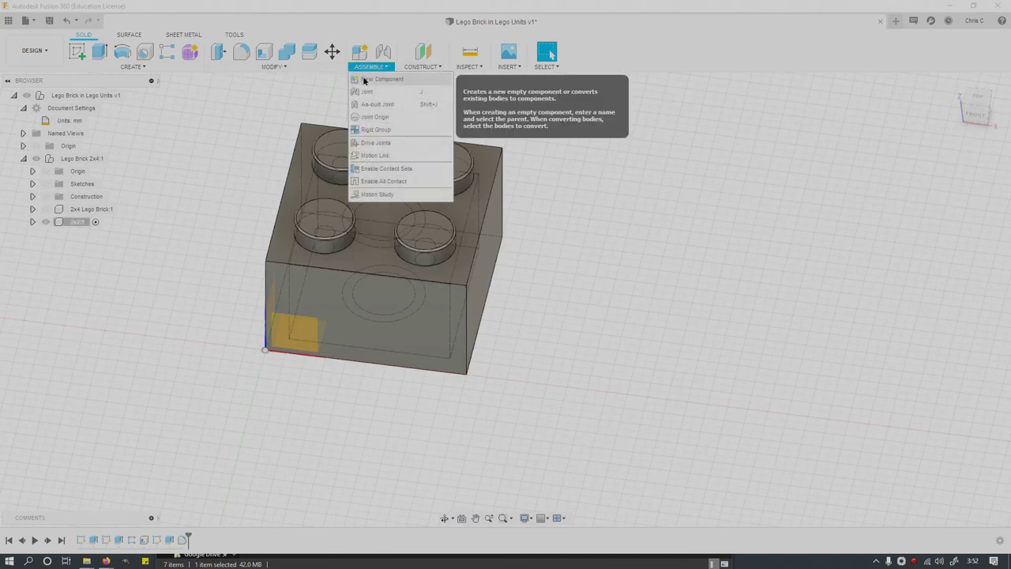
{"action": "left_click", "coordinate": [367, 79]}
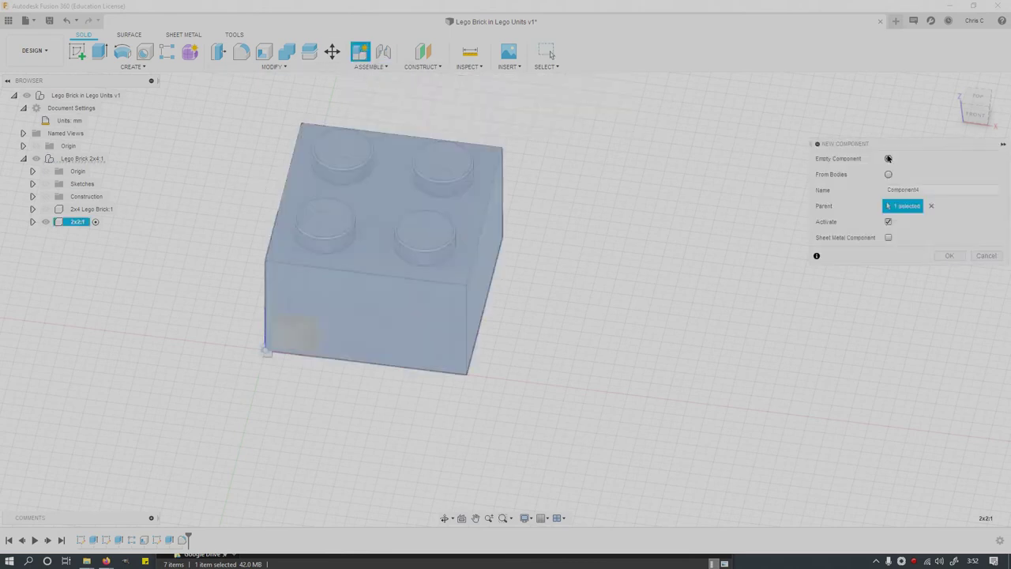
{"action": "left_click", "coordinate": [948, 256]}
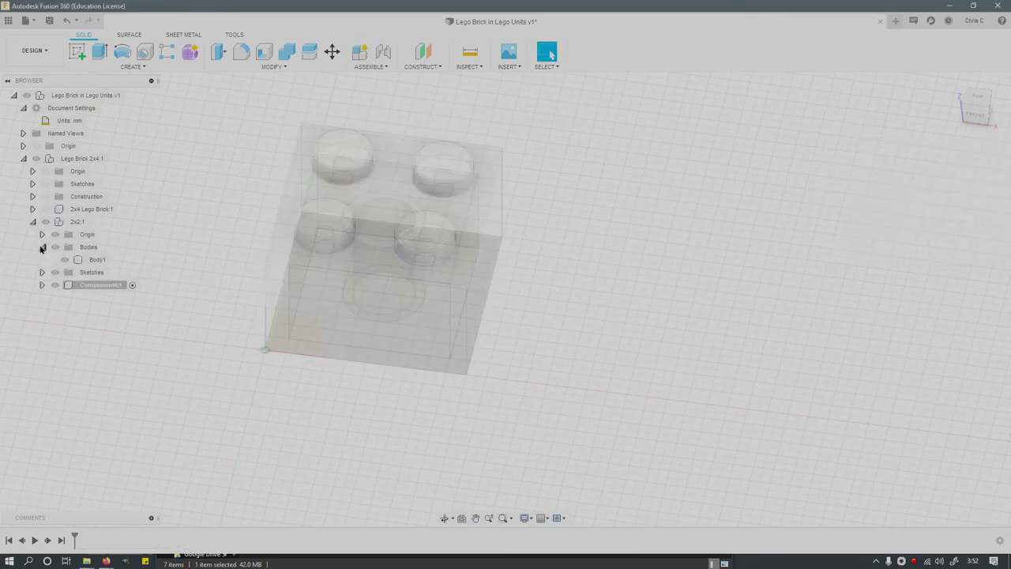
{"action": "left_click", "coordinate": [33, 222]}
{"action": "left_click", "coordinate": [33, 222]}
{"action": "left_click", "coordinate": [33, 222]}
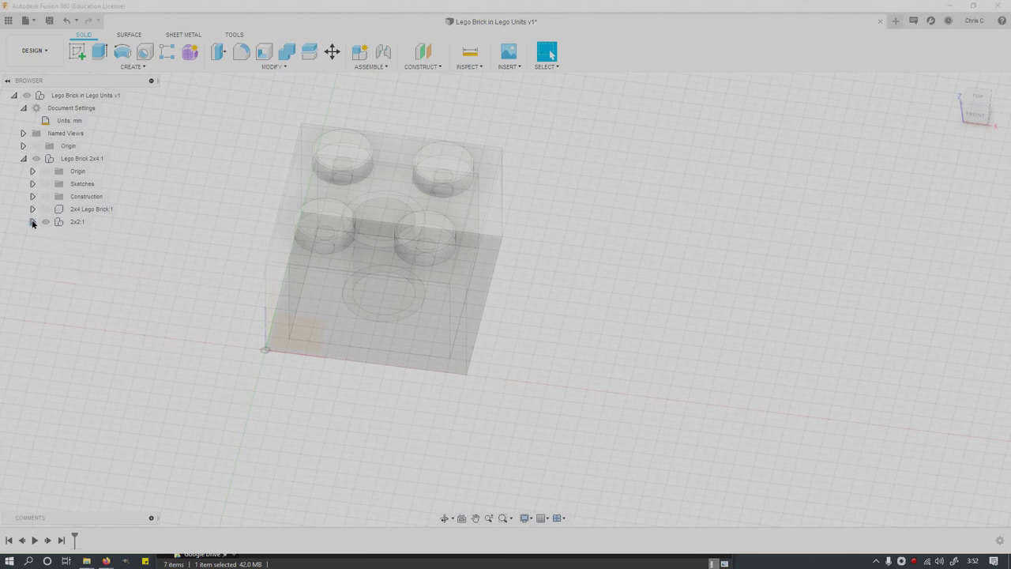
{"action": "left_click", "coordinate": [32, 222]}
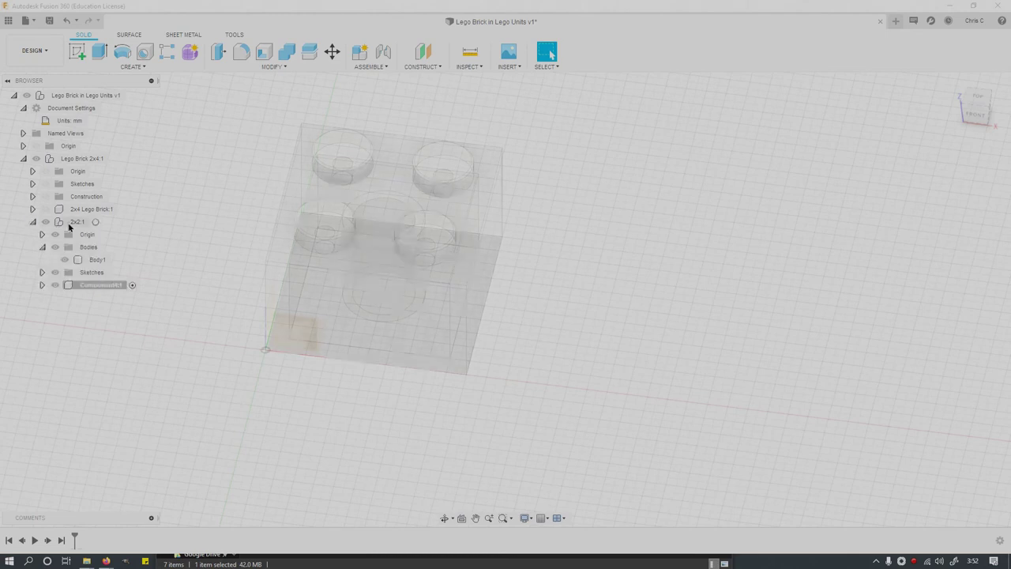
Step: Delete the empty component nested under 2x2 and collapse 2x2 in the browser
{"action": "left_click", "coordinate": [68, 286]}
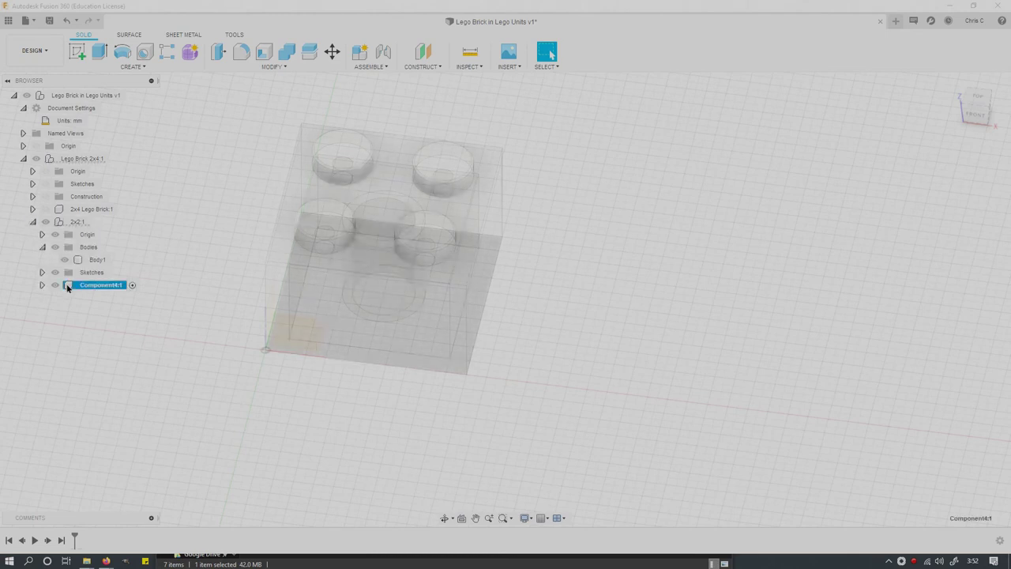
{"action": "key", "text": "Delete"}
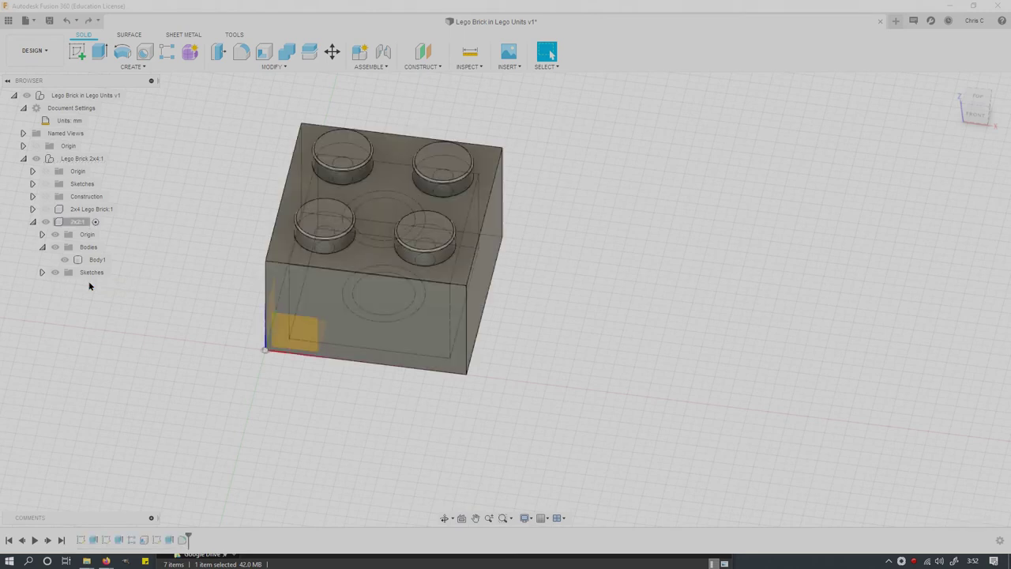
{"action": "left_click", "coordinate": [57, 223]}
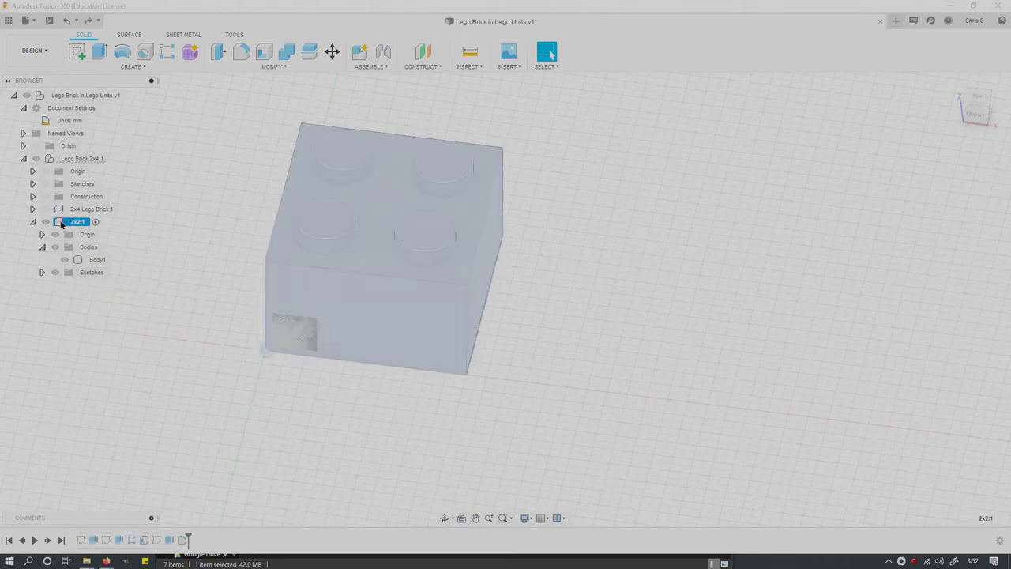
{"action": "left_click", "coordinate": [32, 222]}
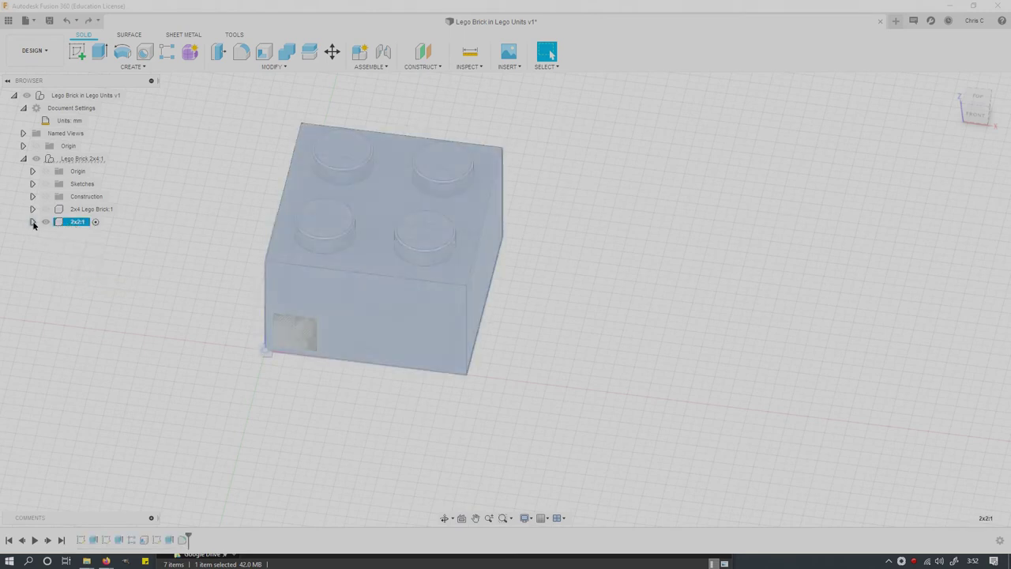
Step: Rename the Lego Brick 2x4 parent component to All Bricks
{"action": "left_click", "coordinate": [49, 159]}
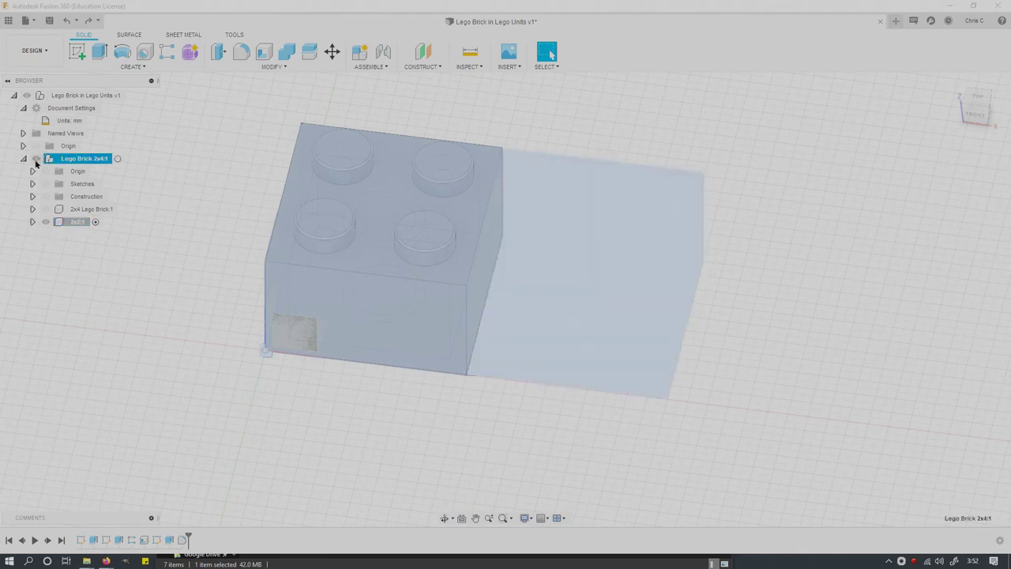
{"action": "left_click", "coordinate": [81, 159]}
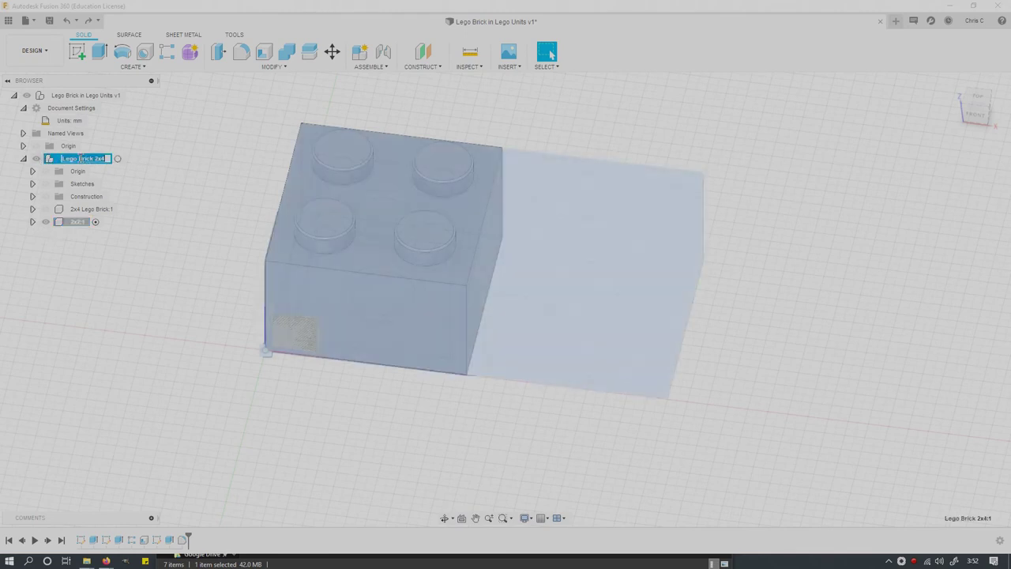
{"action": "type", "text": "All Brick"}
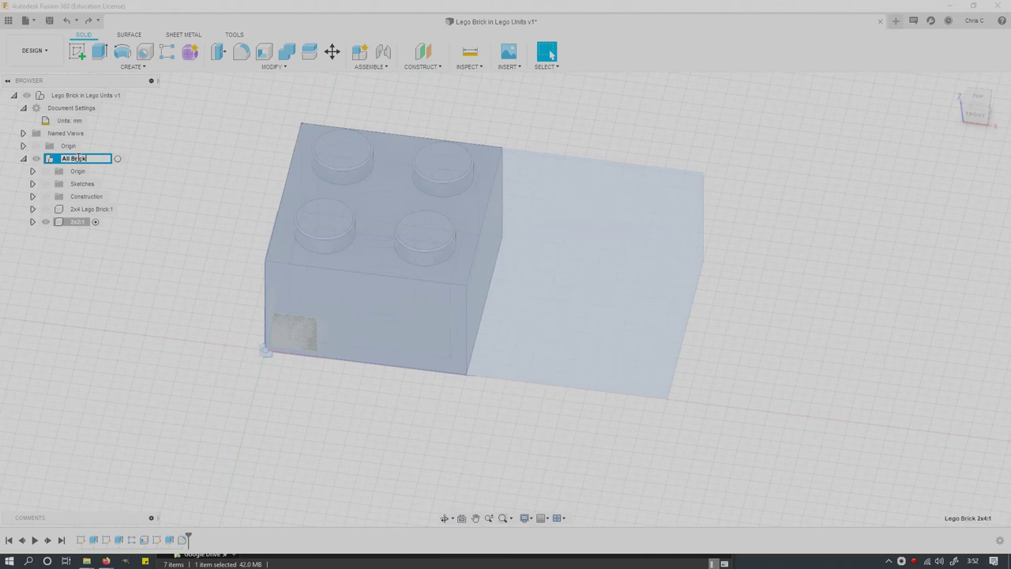
{"action": "key", "text": "Return"}
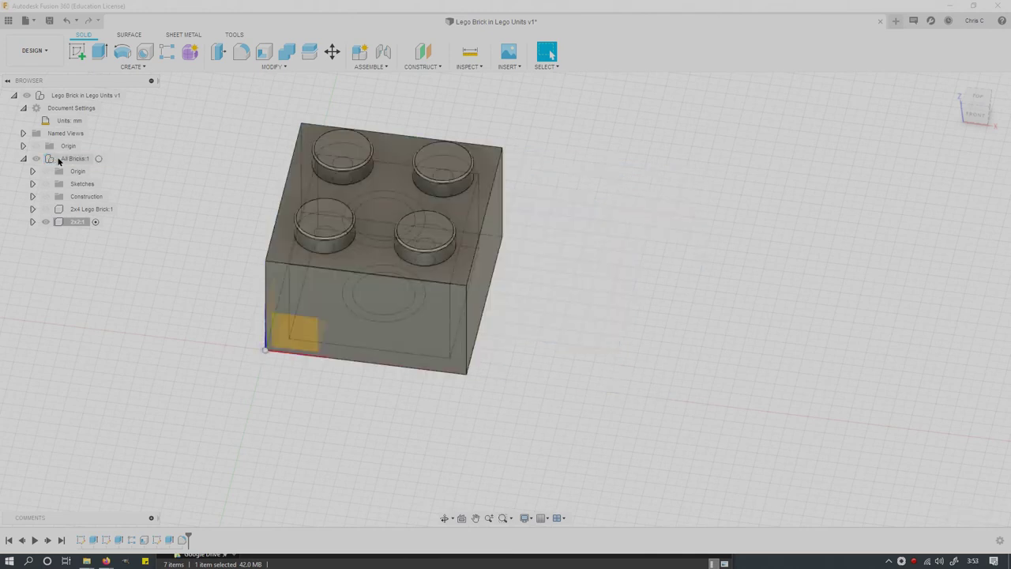
Step: Show the 2x4 Lego Brick component briefly, then hide both it and the 2x2 component
{"action": "left_click", "coordinate": [45, 209]}
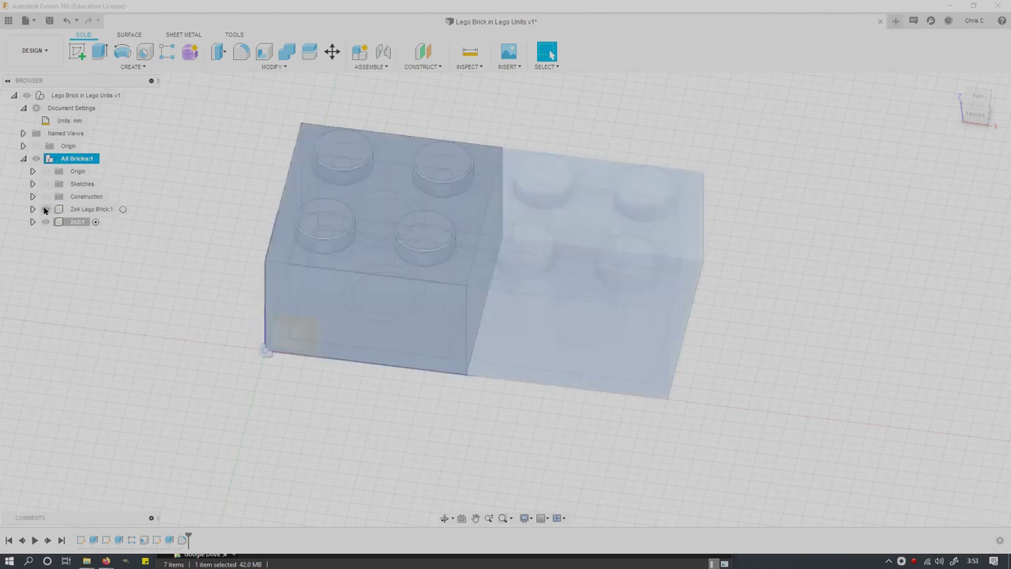
{"action": "left_click", "coordinate": [45, 209]}
{"action": "left_click", "coordinate": [45, 220]}
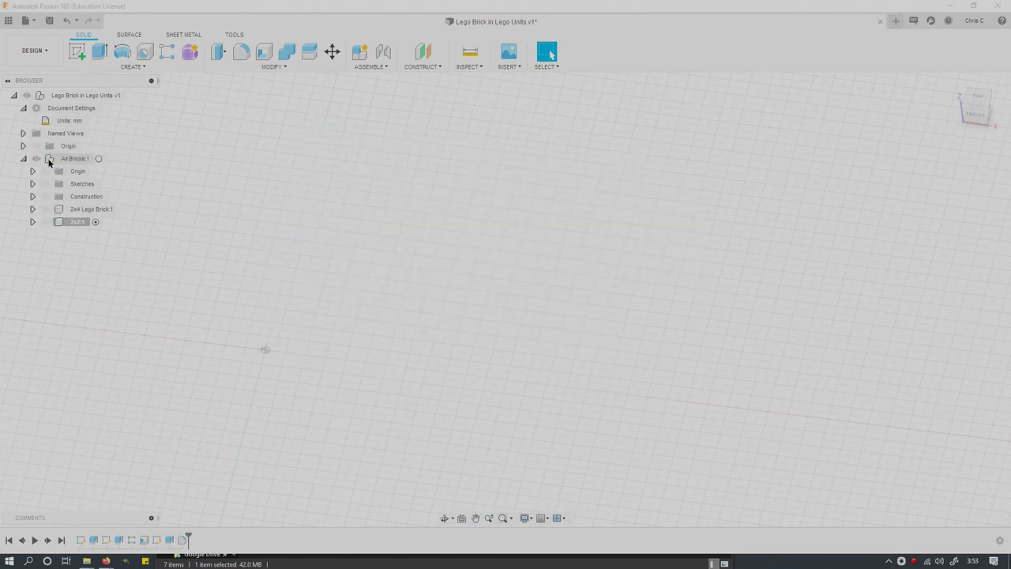
Step: Create and activate an empty component named 1x2 Brick under All Bricks
{"action": "left_click", "coordinate": [49, 160]}
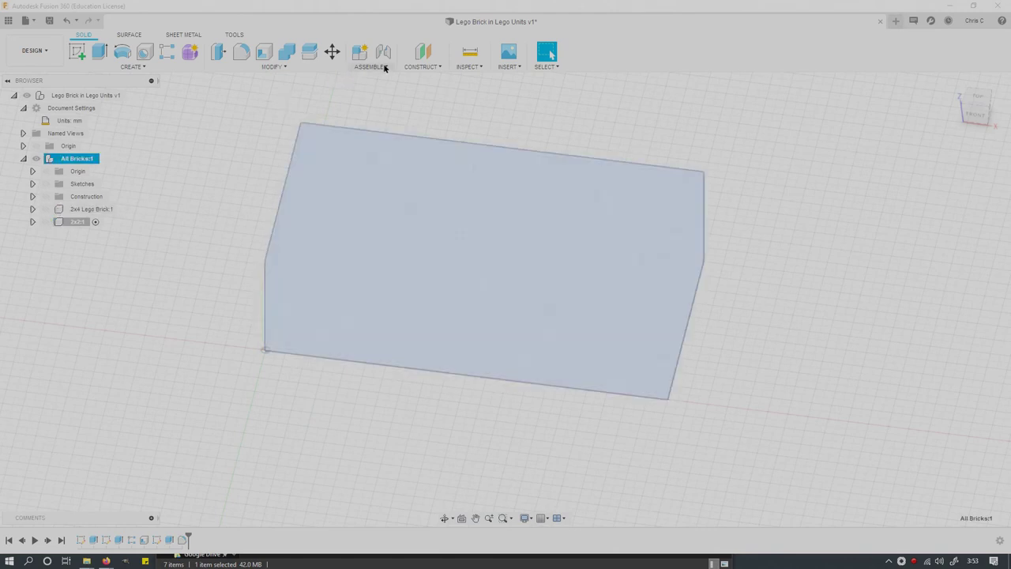
{"action": "left_click", "coordinate": [386, 66]}
{"action": "left_click", "coordinate": [383, 79]}
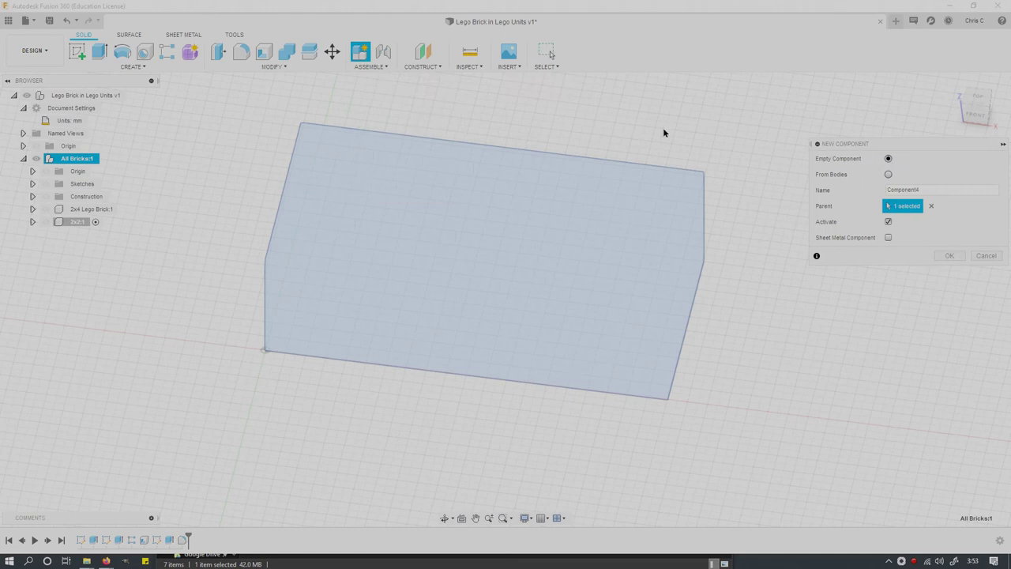
{"action": "left_click_drag", "start_coordinate": [970, 193], "coordinate": [861, 190]}
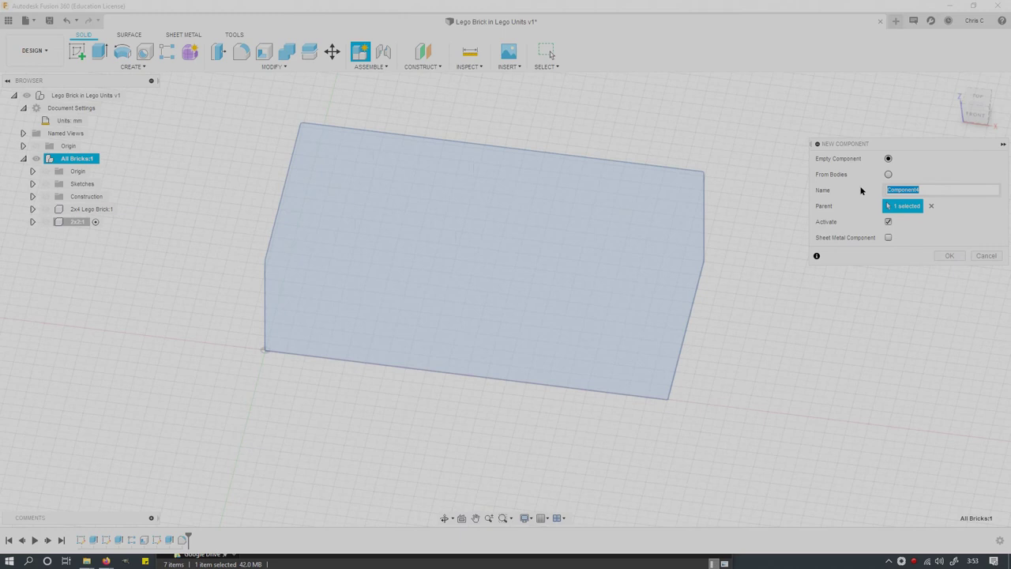
{"action": "type", "text": "1x2 Brick"}
{"action": "left_click", "coordinate": [950, 255]}
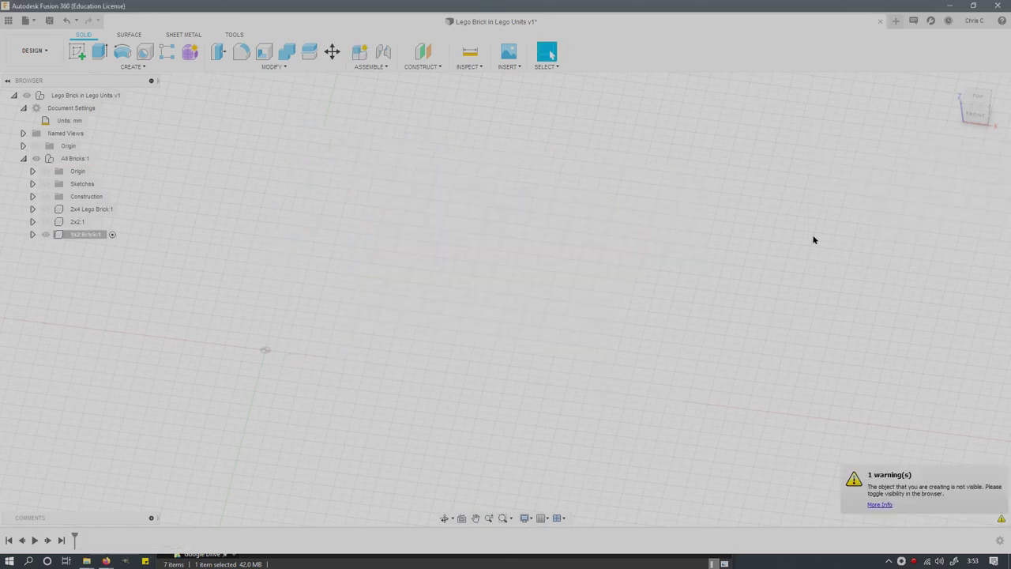
Step: Sketch a rectangle on the horizontal plane from the origin, 10 mm along X and 5 mm deep
{"action": "left_click", "coordinate": [76, 52]}
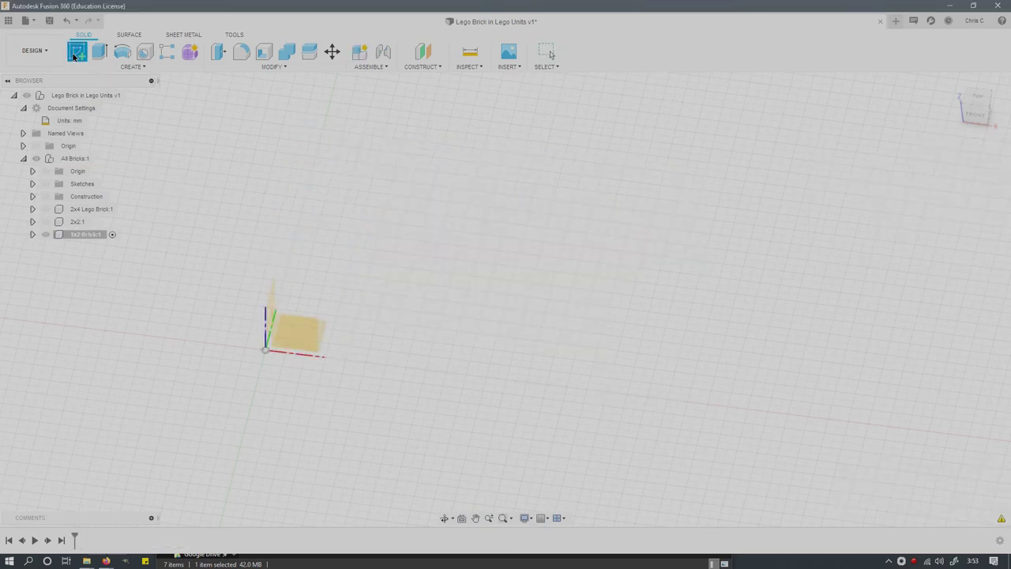
{"action": "left_click", "coordinate": [323, 329]}
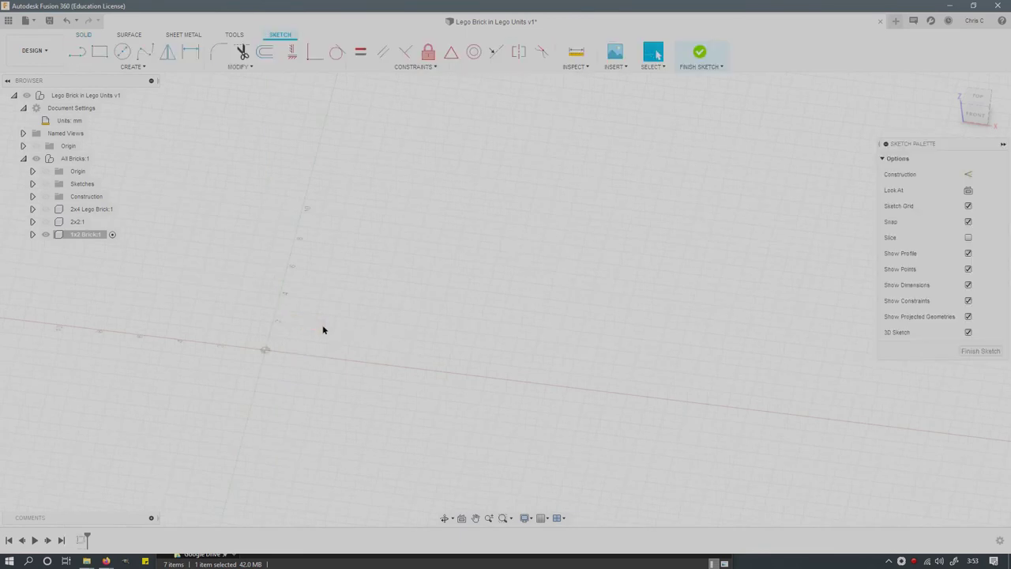
{"action": "left_click", "coordinate": [99, 52]}
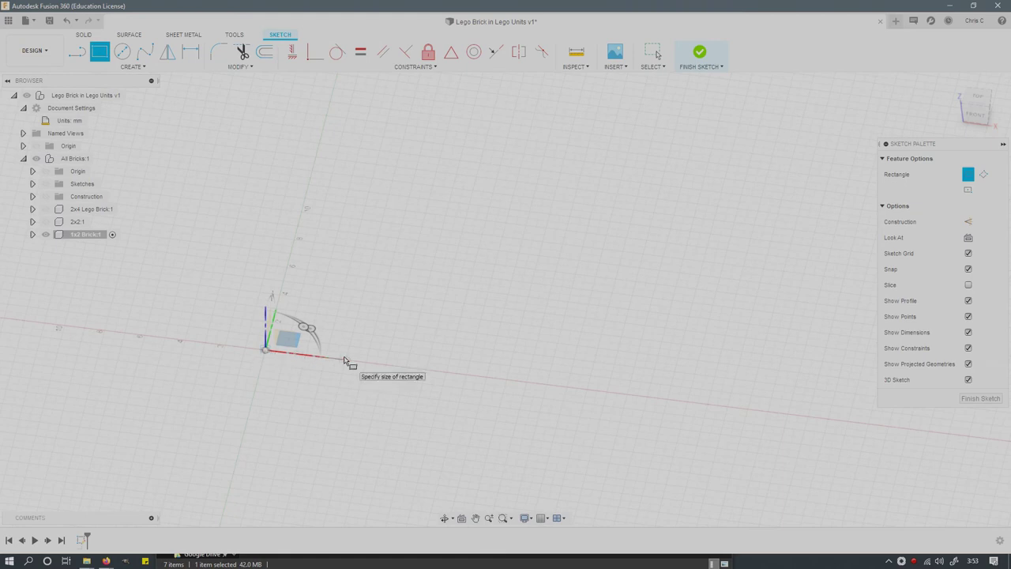
{"action": "left_click", "coordinate": [265, 350]}
{"action": "type", "text": "5"}
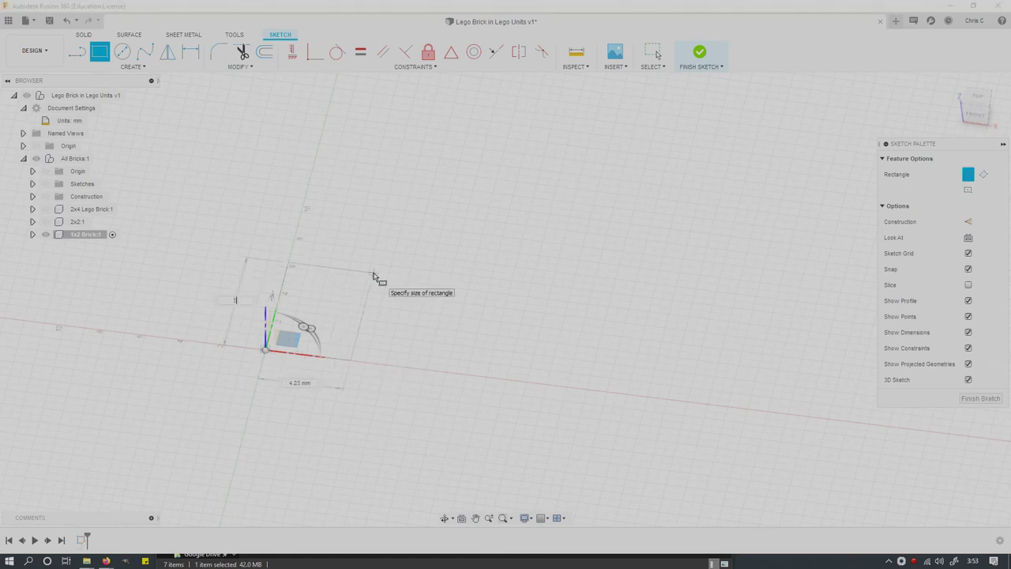
{"action": "key", "text": "Tab"}
{"action": "type", "text": "10"}
{"action": "key", "text": "Return"}
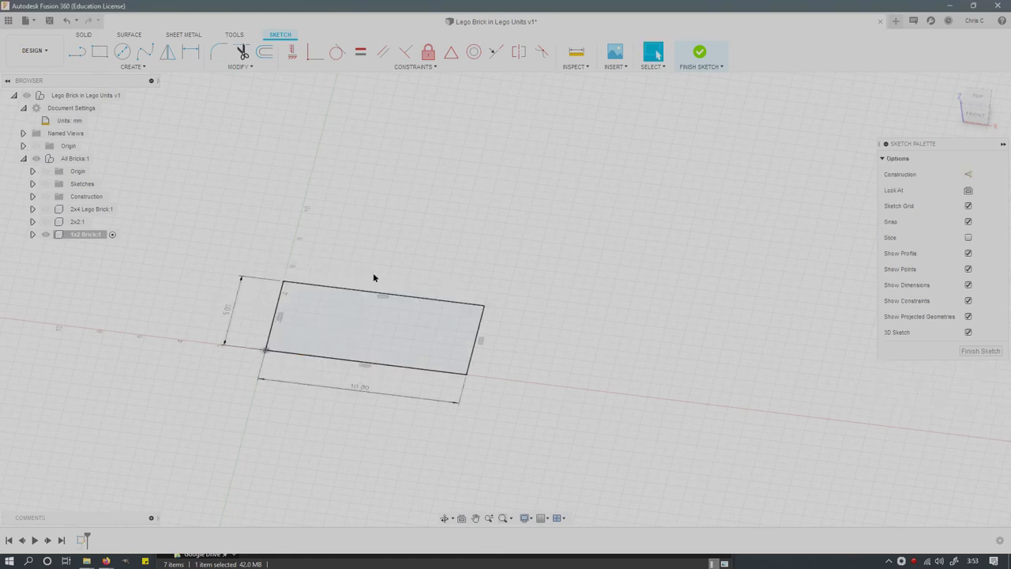
{"action": "mouse_move", "coordinate": [375, 270]}
{"action": "middle_mouse_down", "text": "shift"}
{"action": "mouse_move", "coordinate": [473, 259]}
{"action": "mouse_move", "coordinate": [511, 275]}
{"action": "middle_mouse_up", "text": "shift"}
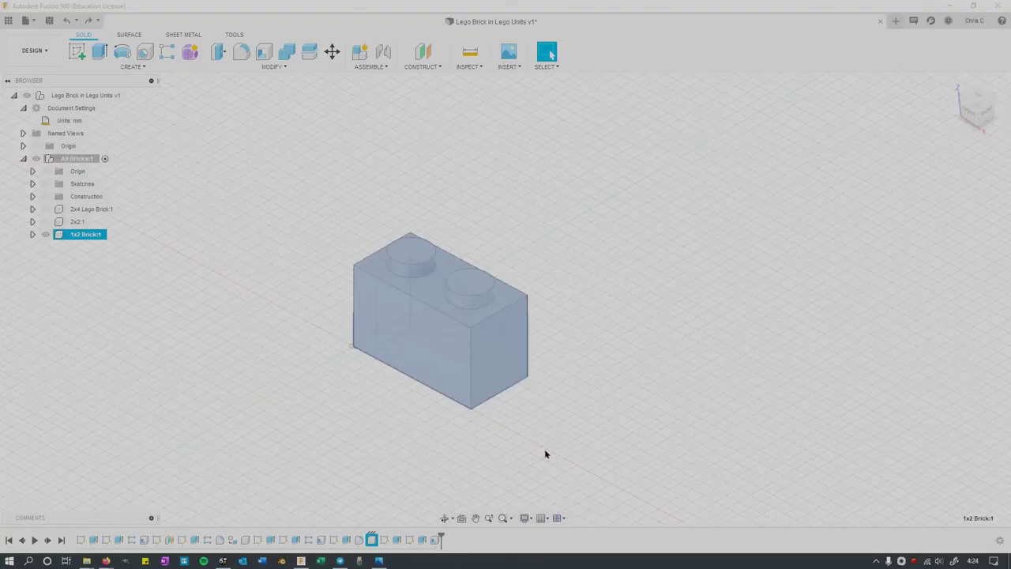
Step: Copy the 1x2 Brick component and paste it into All Bricks as a linked copy
{"action": "right_click", "coordinate": [57, 237]}
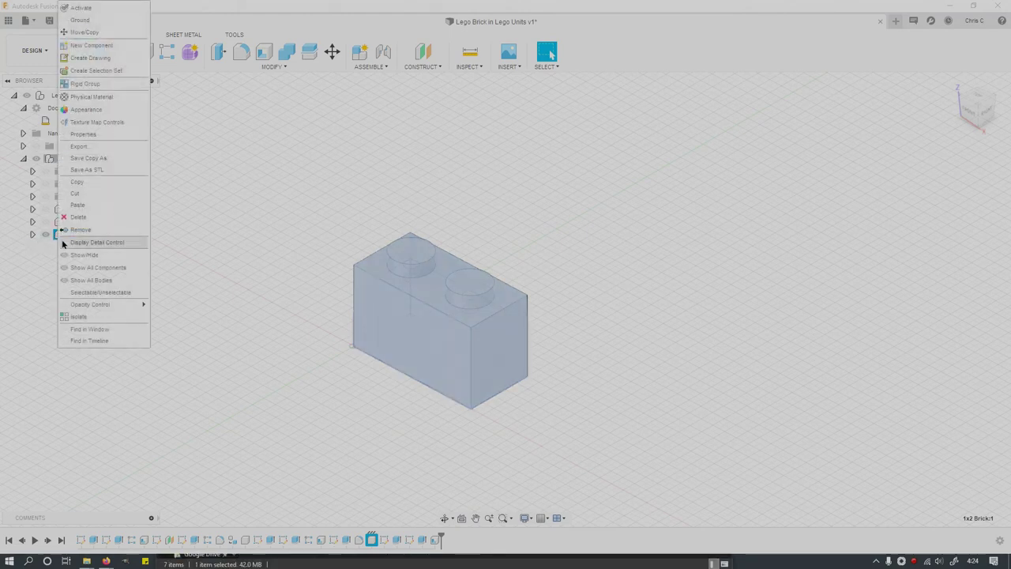
{"action": "left_click", "coordinate": [87, 182]}
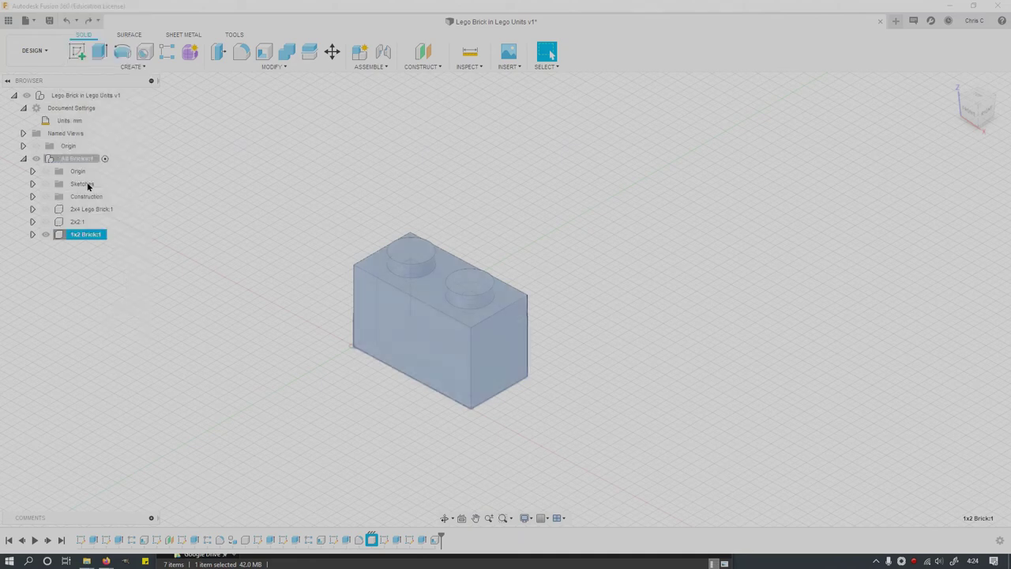
{"action": "right_click", "coordinate": [79, 236]}
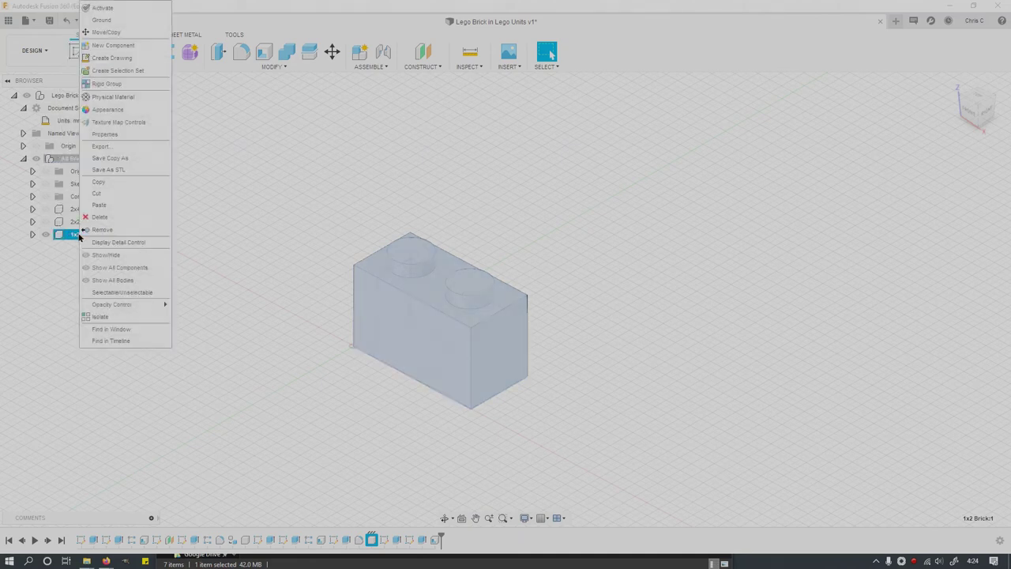
{"action": "left_click", "coordinate": [79, 234]}
{"action": "left_click", "coordinate": [78, 234]}
{"action": "key", "text": "Escape"}
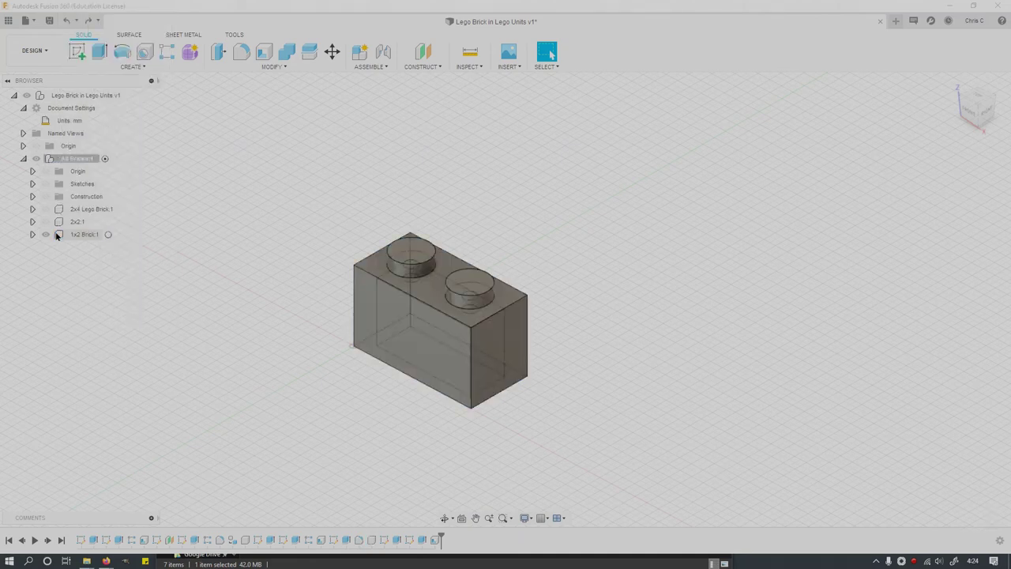
{"action": "left_click", "coordinate": [48, 158]}
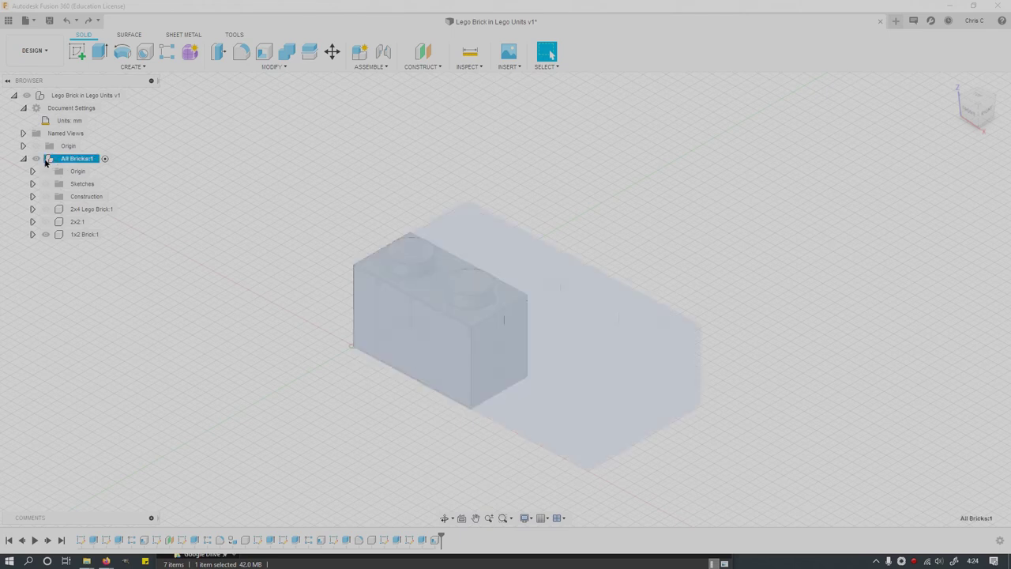
{"action": "right_click", "coordinate": [46, 158]}
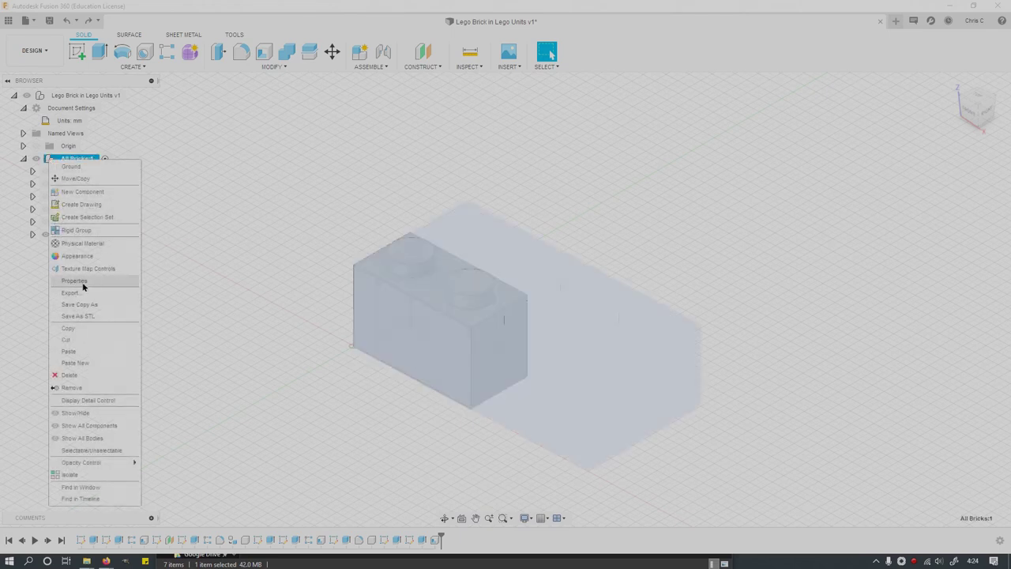
{"action": "left_click", "coordinate": [85, 351]}
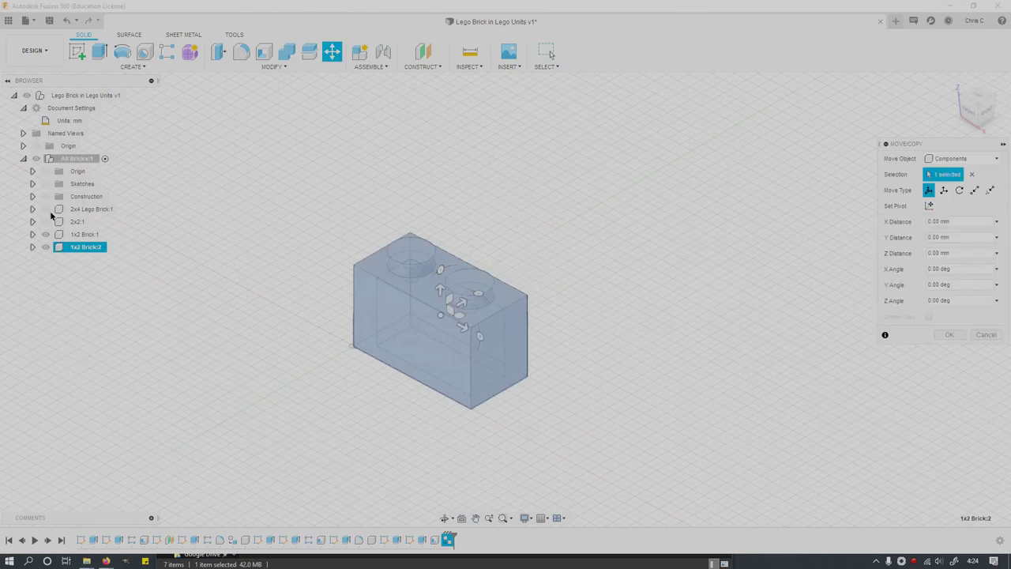
Step: Move only the pasted 1x2 Brick copy 15 mm along X, away from the original
{"action": "left_click", "coordinate": [79, 235], "text": "ctrl"}
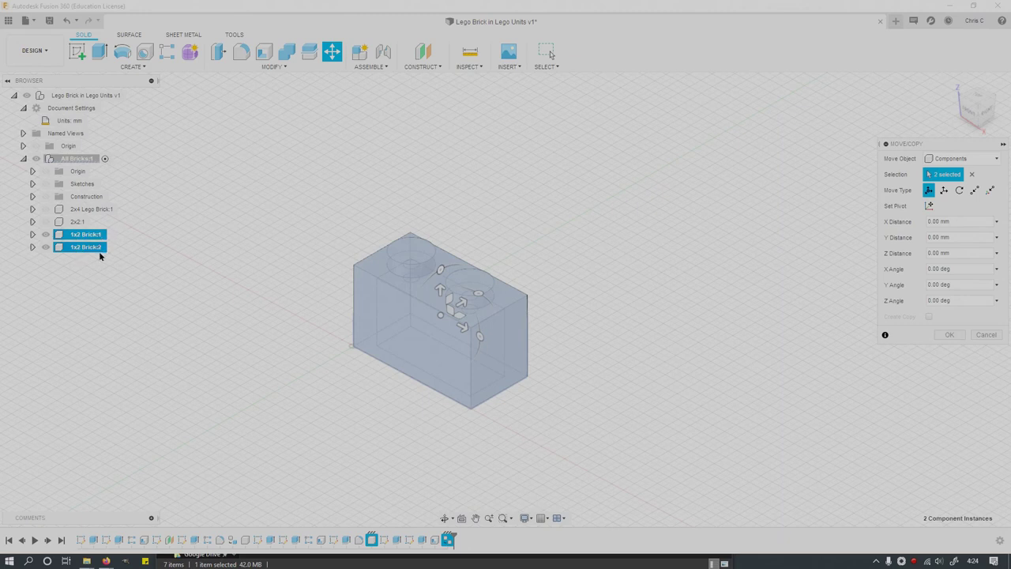
{"action": "left_click", "coordinate": [81, 247]}
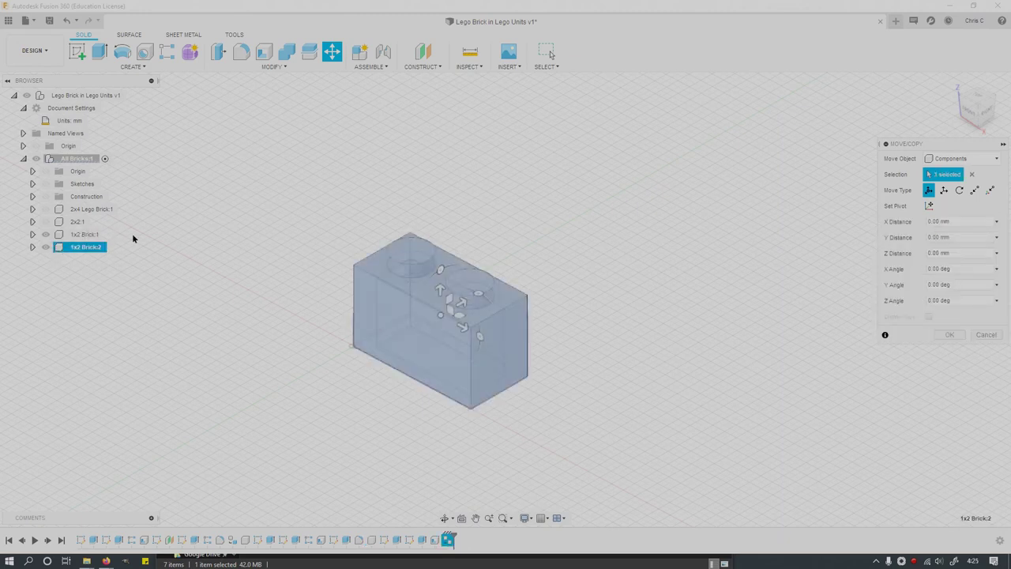
{"action": "left_click_drag", "start_coordinate": [464, 329], "coordinate": [639, 413]}
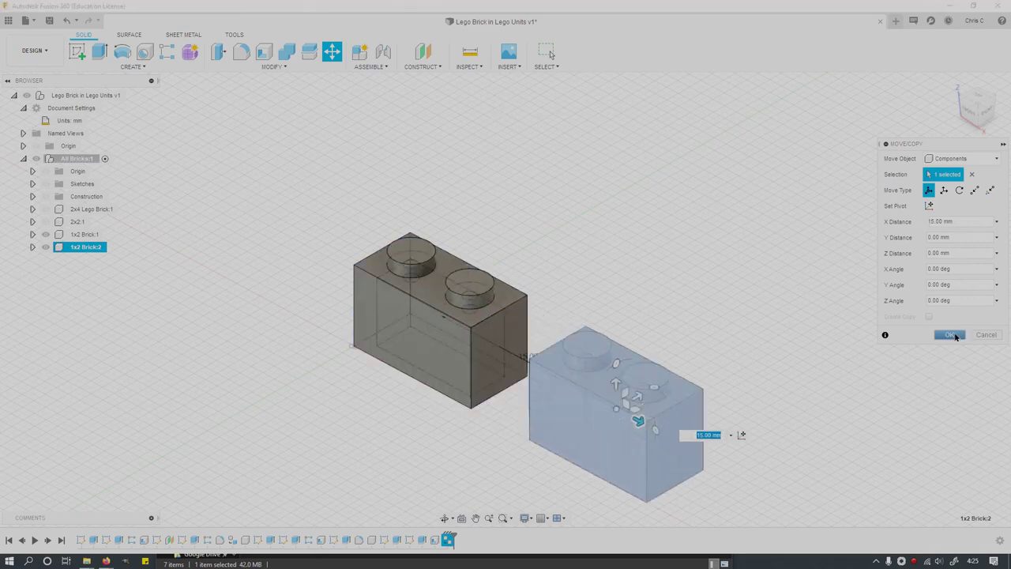
{"action": "left_click", "coordinate": [951, 335]}
Step: Expand the original 1x2 Brick in the browser to inspect its sketches and bodies, and highlight its body
{"action": "left_click", "coordinate": [81, 234]}
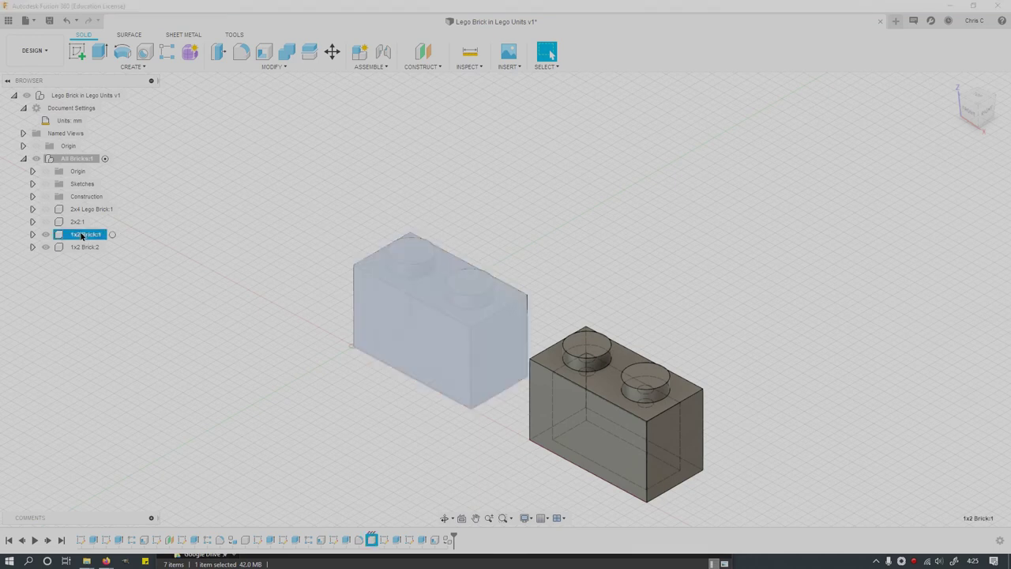
{"action": "left_click", "coordinate": [33, 235]}
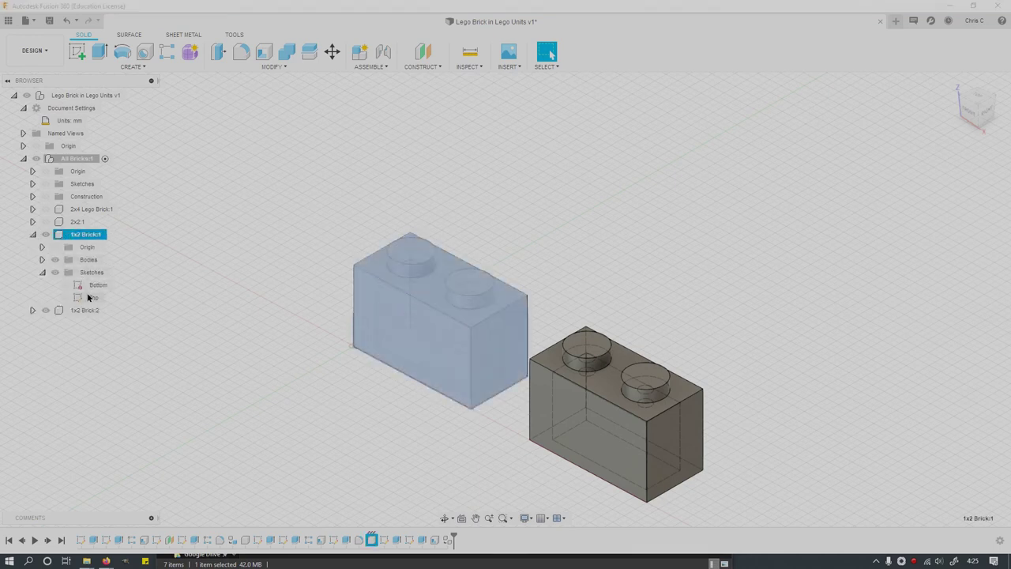
{"action": "left_click", "coordinate": [42, 260]}
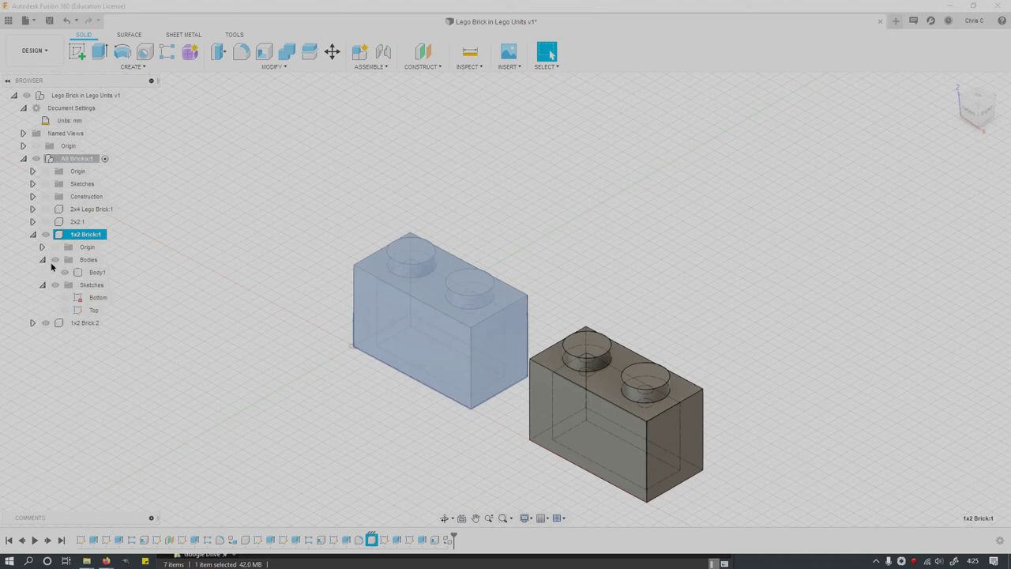
{"action": "left_click", "coordinate": [87, 272]}
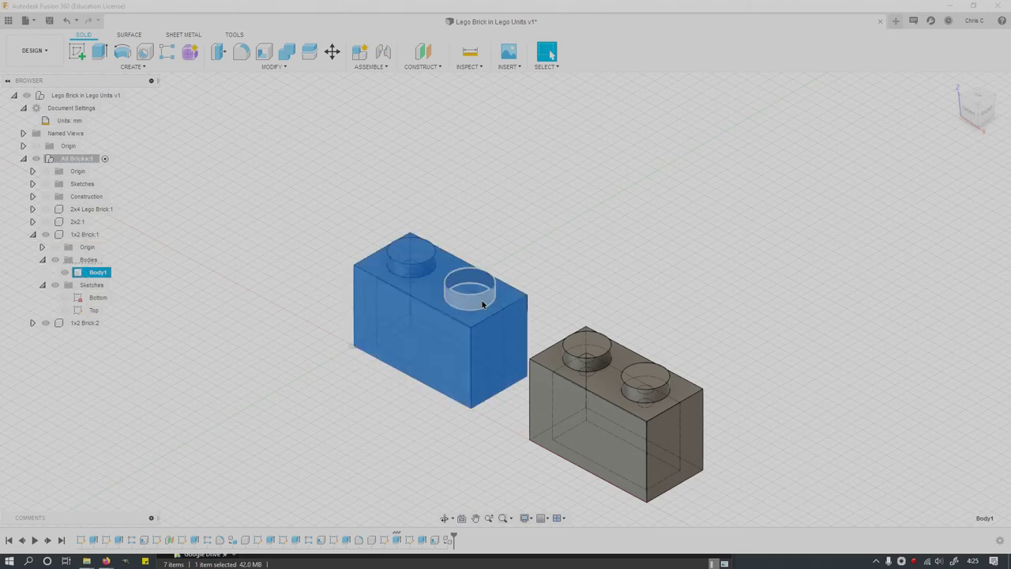
Step: Delete the second stud from the original 1x2 Brick and compare it with the linked copy
{"action": "scroll", "coordinate": [484, 304], "scroll_direction": "up", "scroll_amount": 3}
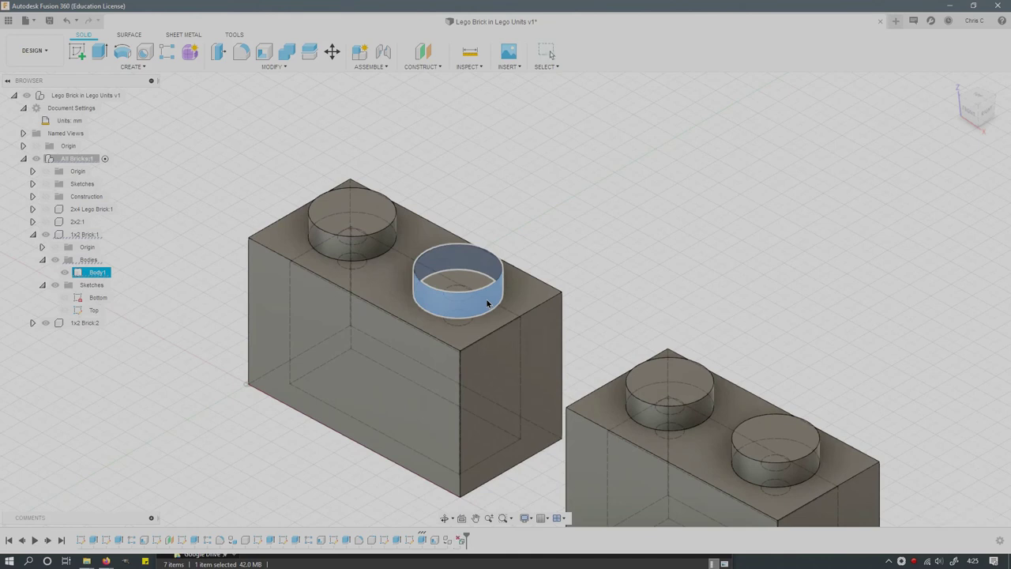
{"action": "key", "text": "Delete"}
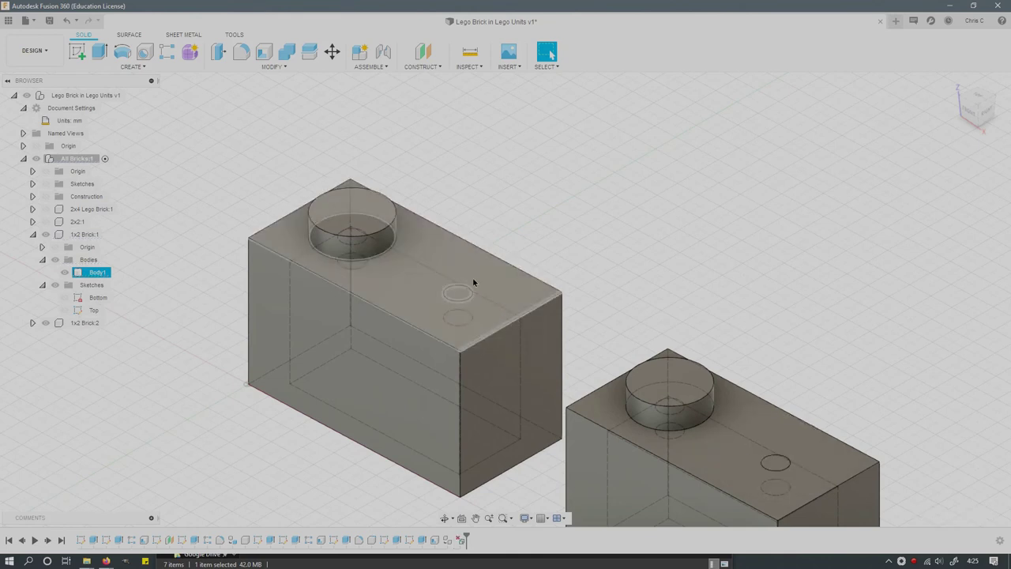
{"action": "key", "text": "Escape"}
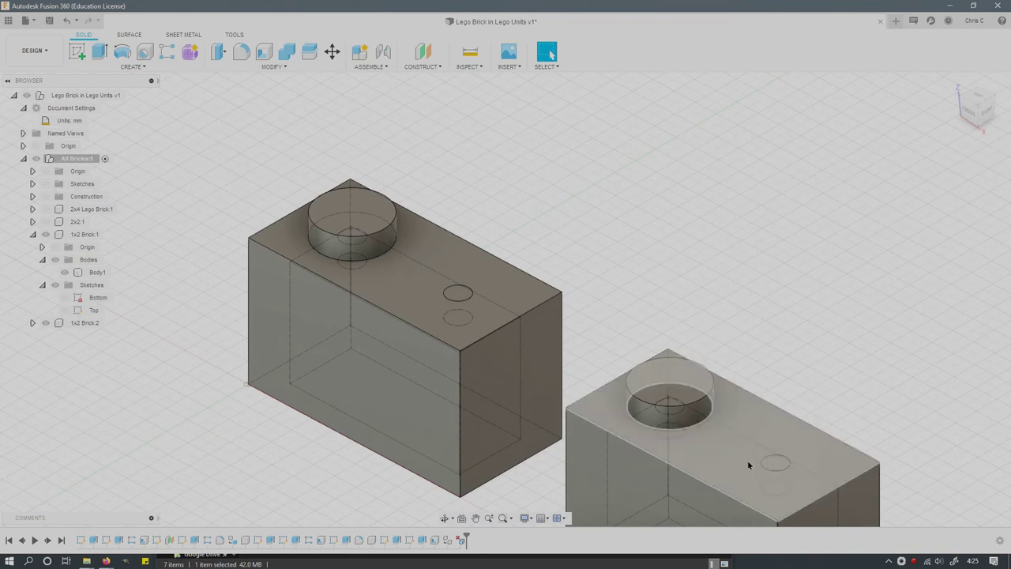
{"action": "scroll", "coordinate": [748, 464], "scroll_direction": "down", "scroll_amount": 3}
{"action": "scroll", "coordinate": [748, 464], "scroll_direction": "up", "scroll_amount": 4}
{"action": "scroll", "coordinate": [711, 413], "scroll_direction": "down", "scroll_amount": 4}
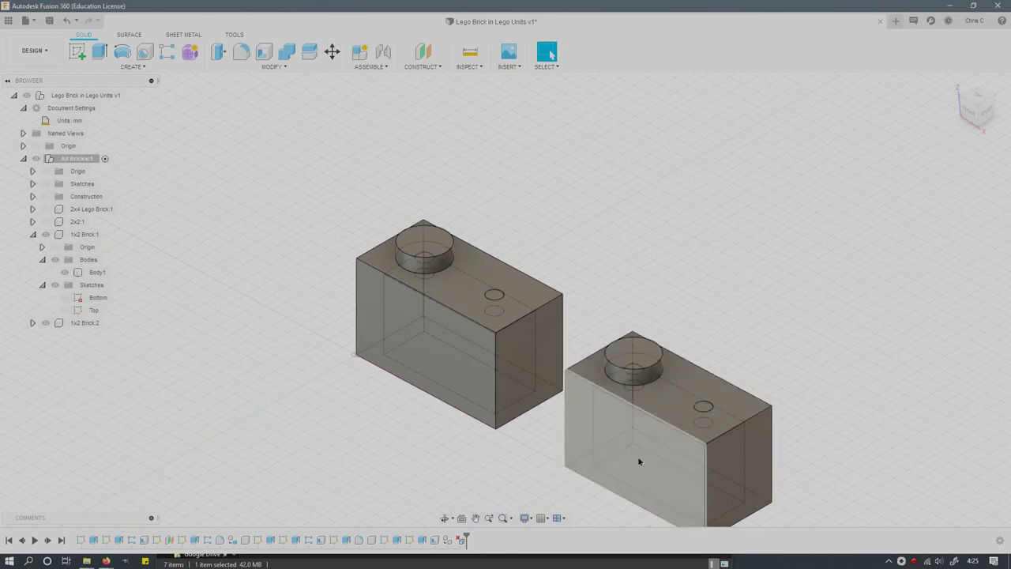
Step: Undo the stud deletion, the move and the pasted copy, leaving 1x2 Brick collapsed in the browser
{"action": "key", "text": "ctrl+z"}
{"action": "key", "text": "ctrl+z"}
{"action": "key", "text": "ctrl+z"}
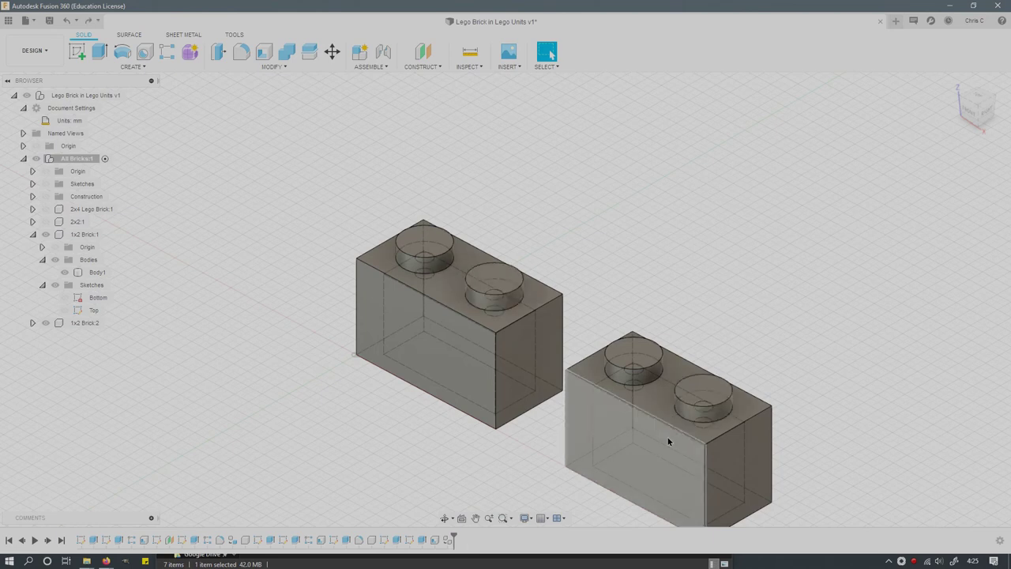
{"action": "left_click", "coordinate": [32, 234]}
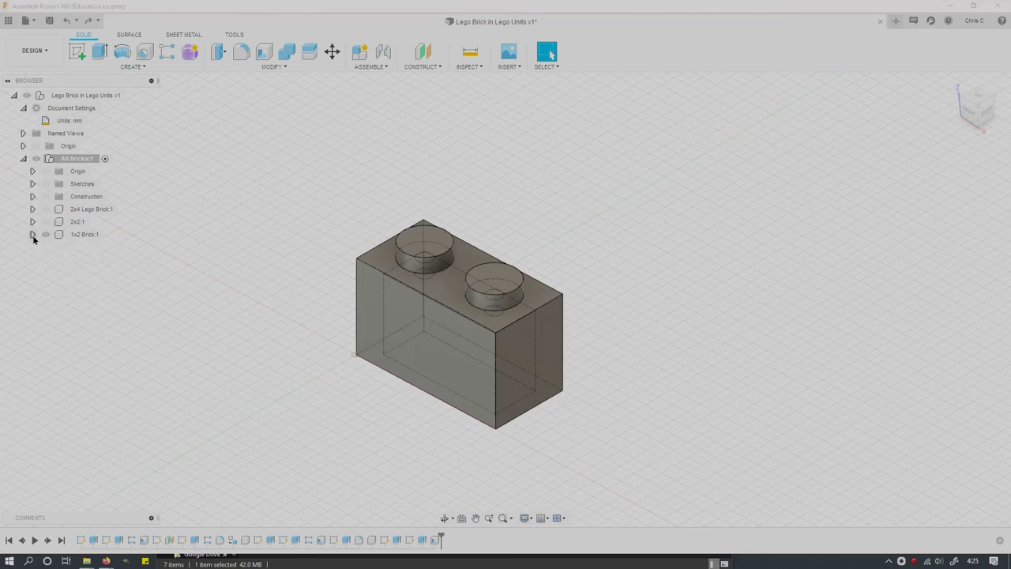
Step: Copy the 1x2 Brick component and paste it into All Bricks as a new, independent component
{"action": "left_click", "coordinate": [88, 234]}
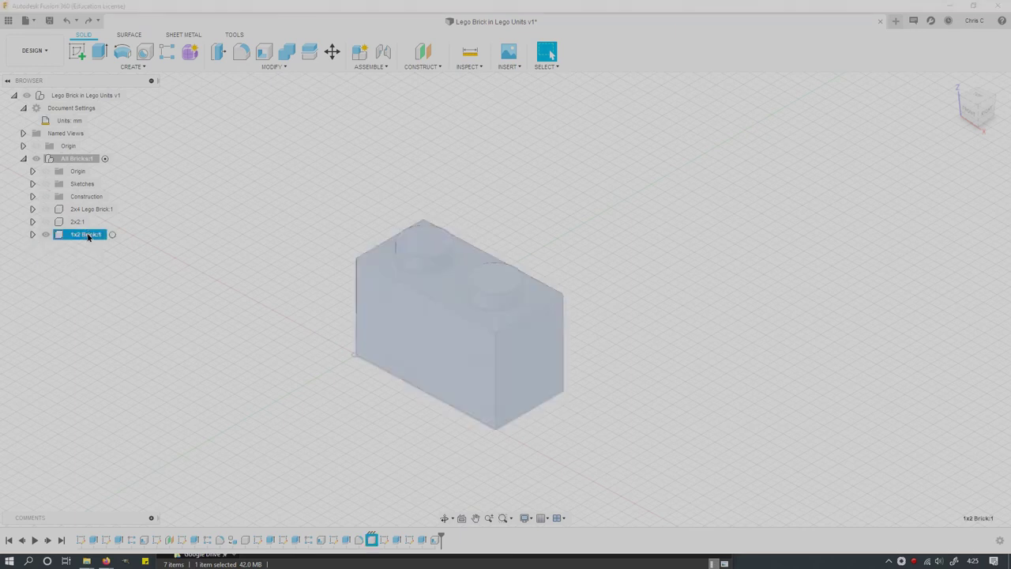
{"action": "right_click", "coordinate": [88, 235]}
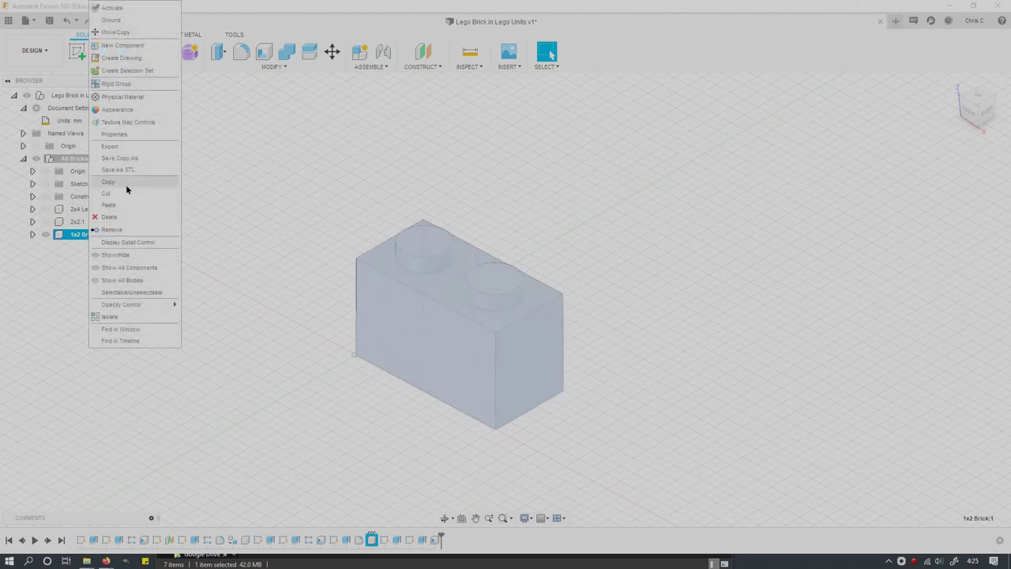
{"action": "left_click", "coordinate": [126, 184]}
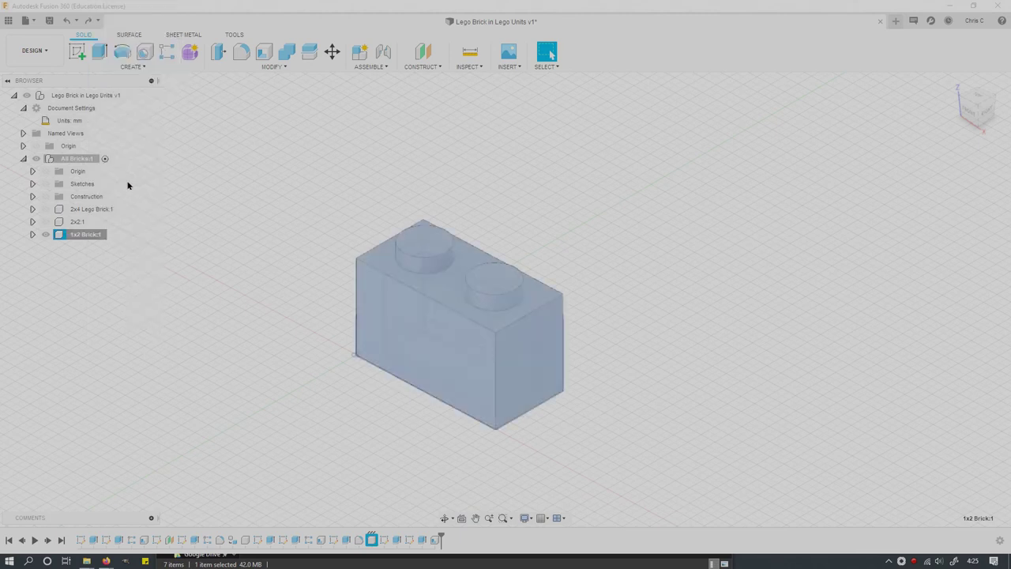
{"action": "right_click", "coordinate": [76, 160]}
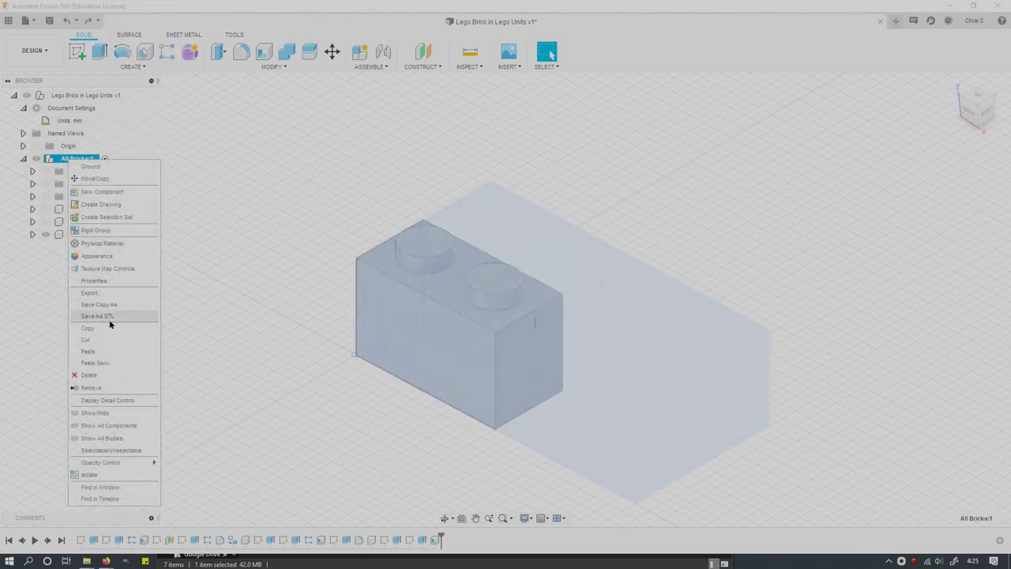
{"action": "left_click", "coordinate": [95, 363]}
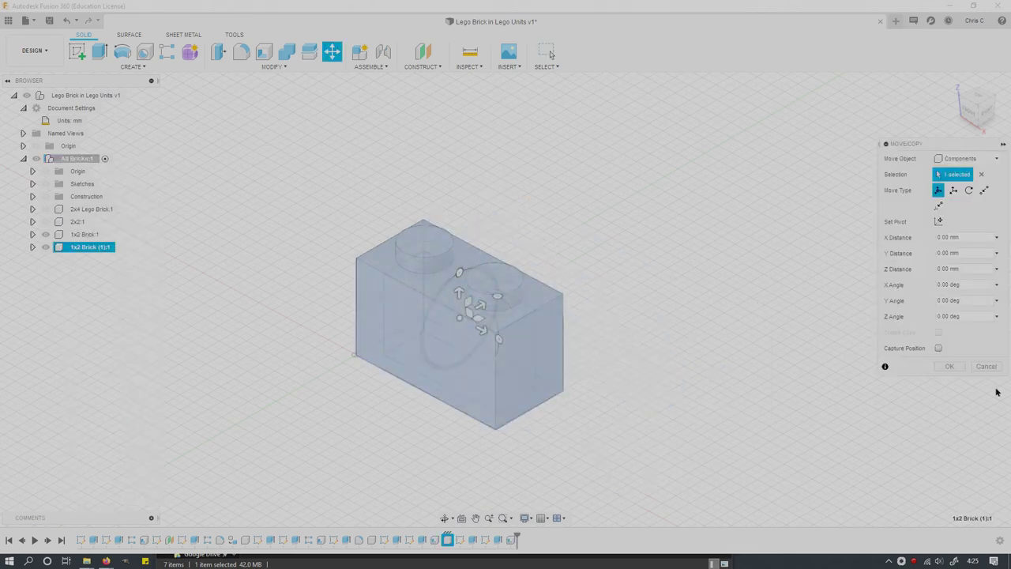
Step: Confirm the pasted brick's placement and rename the new component "1x2 Brick with Hole"
{"action": "left_click", "coordinate": [952, 368]}
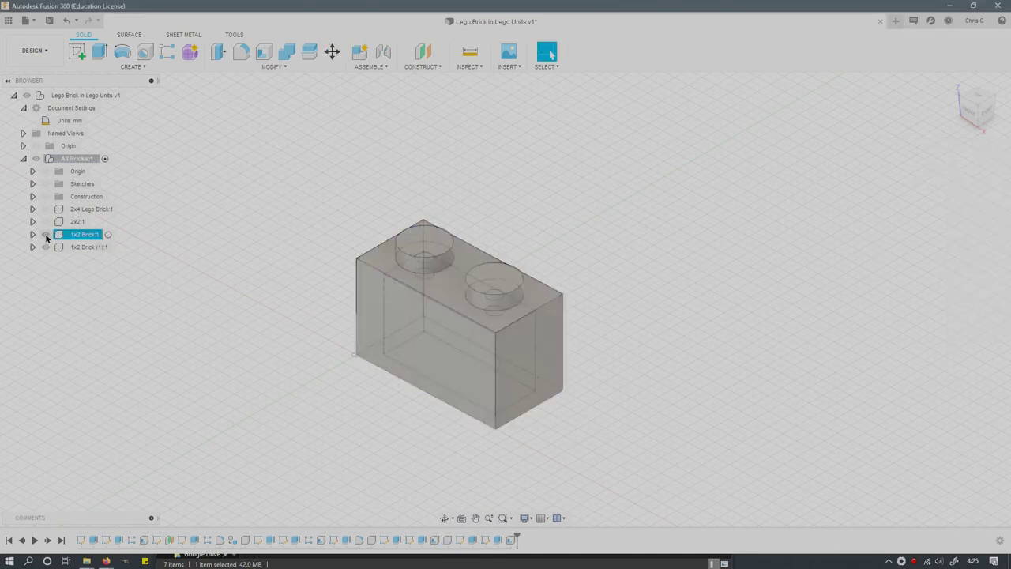
{"action": "left_click", "coordinate": [73, 247]}
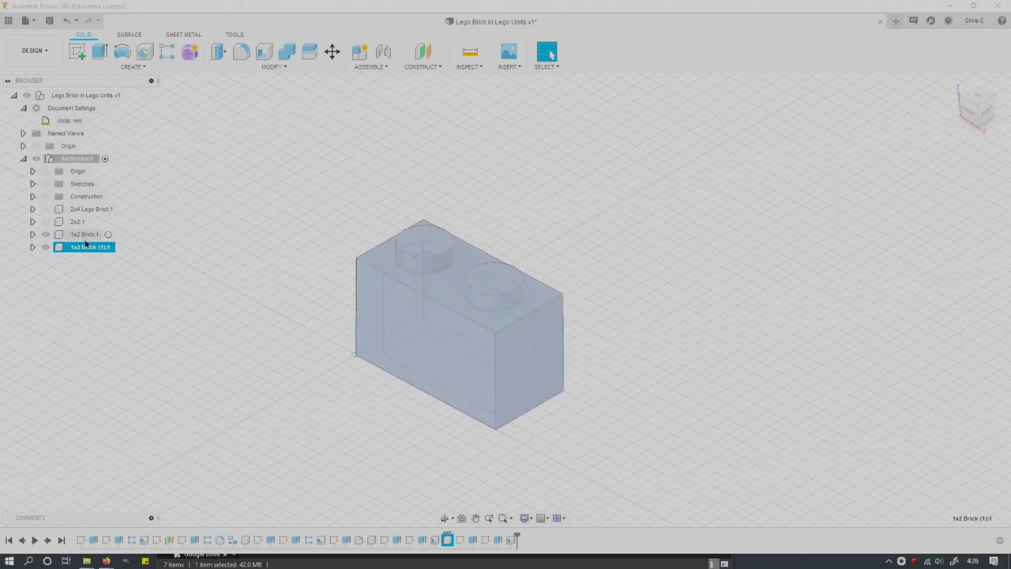
{"action": "double_click", "coordinate": [88, 247]}
{"action": "left_click", "coordinate": [107, 247]}
{"action": "type", "text": "with Ho"}
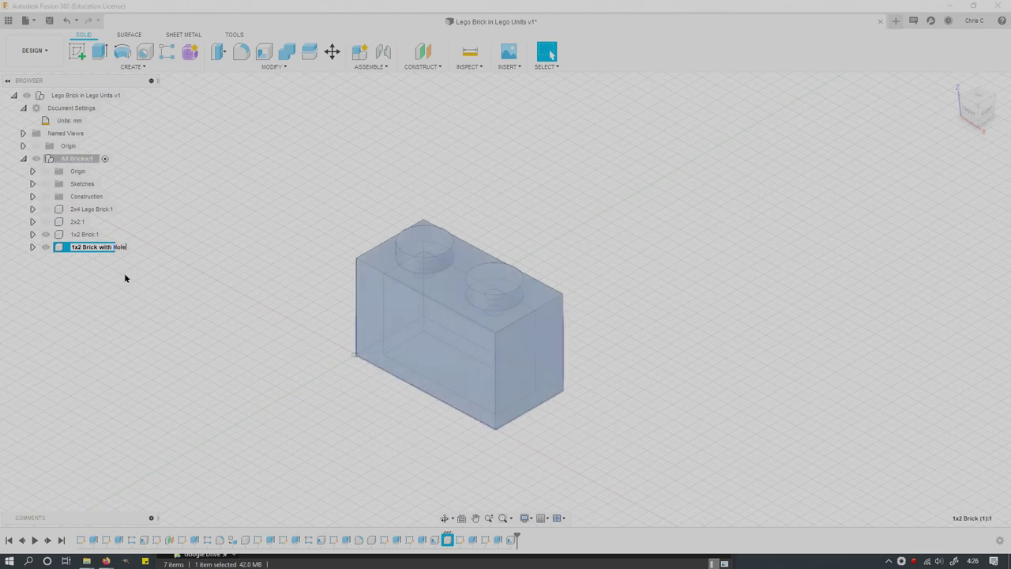
{"action": "type", "text": "le"}
{"action": "key", "text": "Return"}
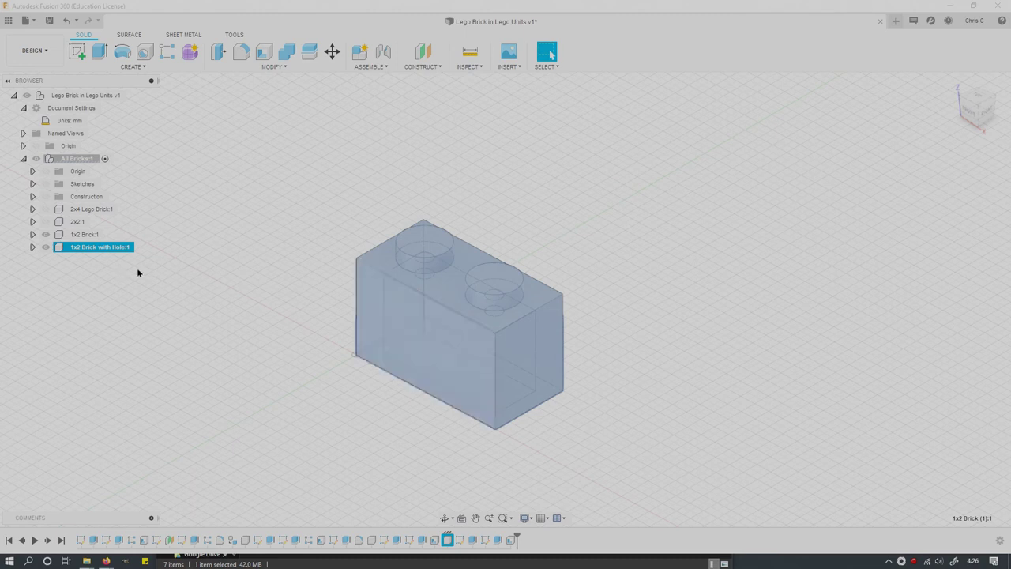
Step: Hide the original 1x2 Brick and collapse it in the browser, leaving nothing selected
{"action": "left_click", "coordinate": [79, 234], "text": "ctrl"}
{"action": "left_click", "coordinate": [45, 235]}
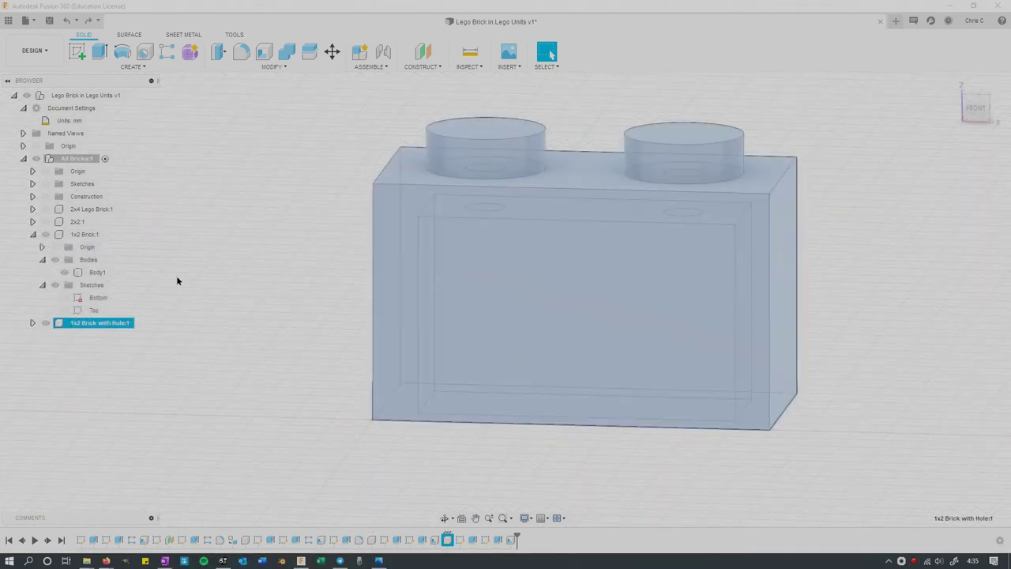
{"action": "left_click", "coordinate": [75, 235]}
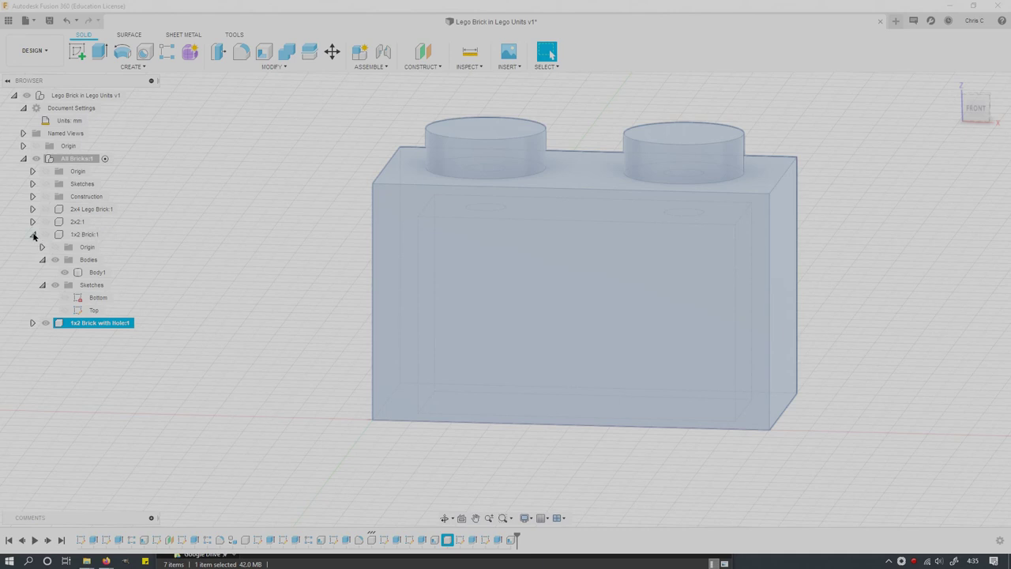
{"action": "left_click", "coordinate": [34, 235]}
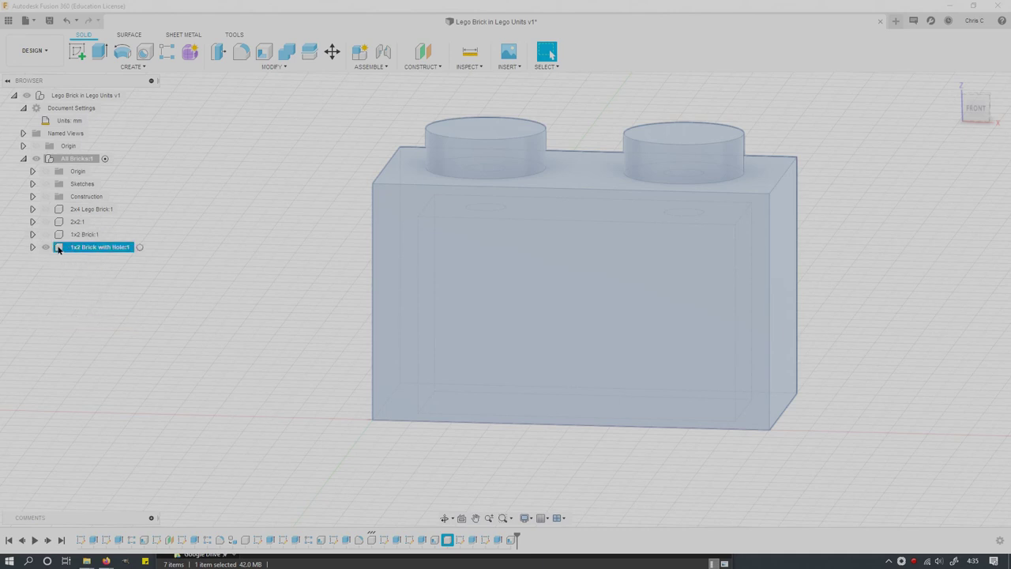
{"action": "key", "text": "Escape"}
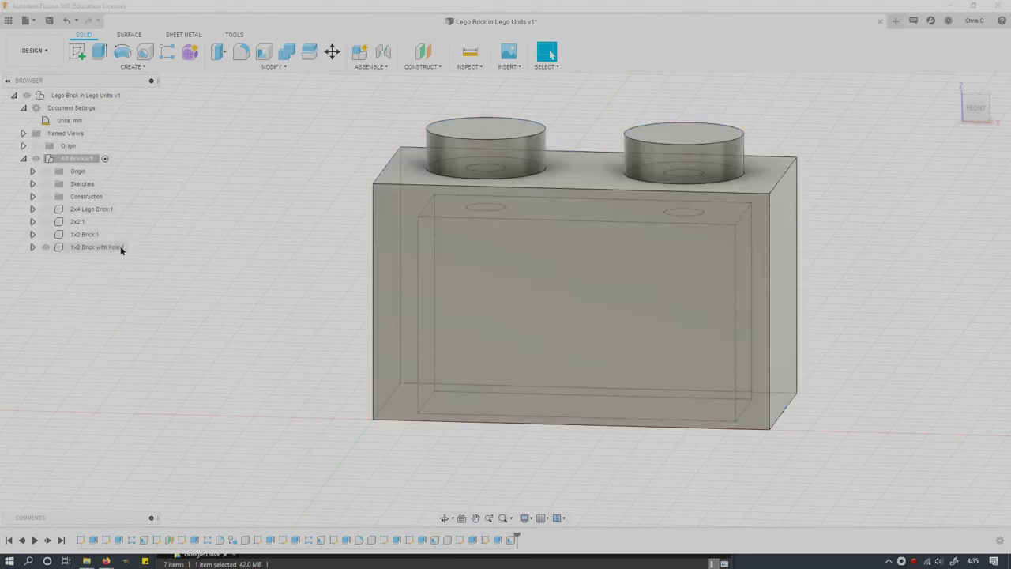
Step: Activate the 1x2 Brick with Hole component and expand its Sketches folder
{"action": "left_click", "coordinate": [134, 247]}
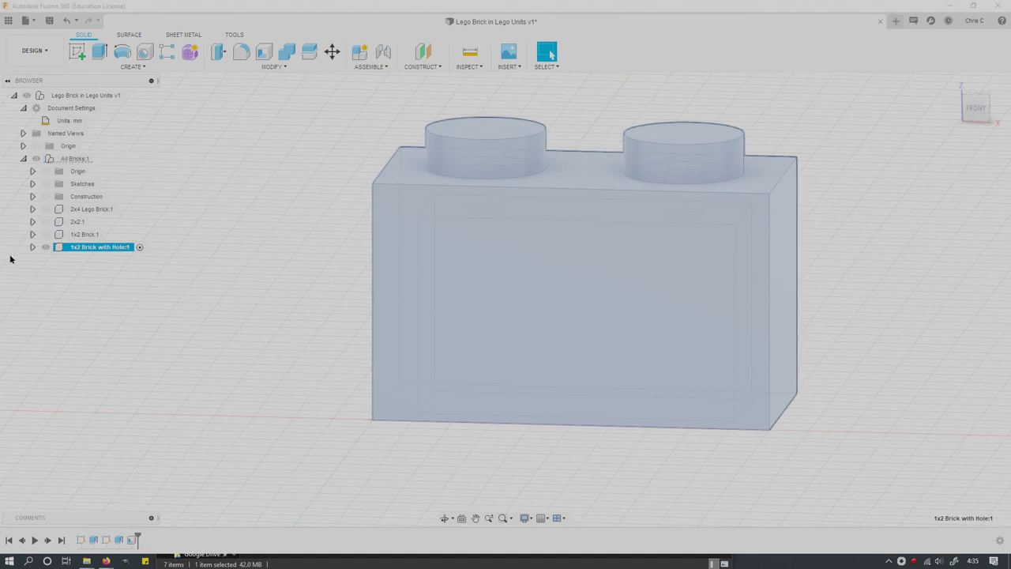
{"action": "left_click", "coordinate": [32, 247]}
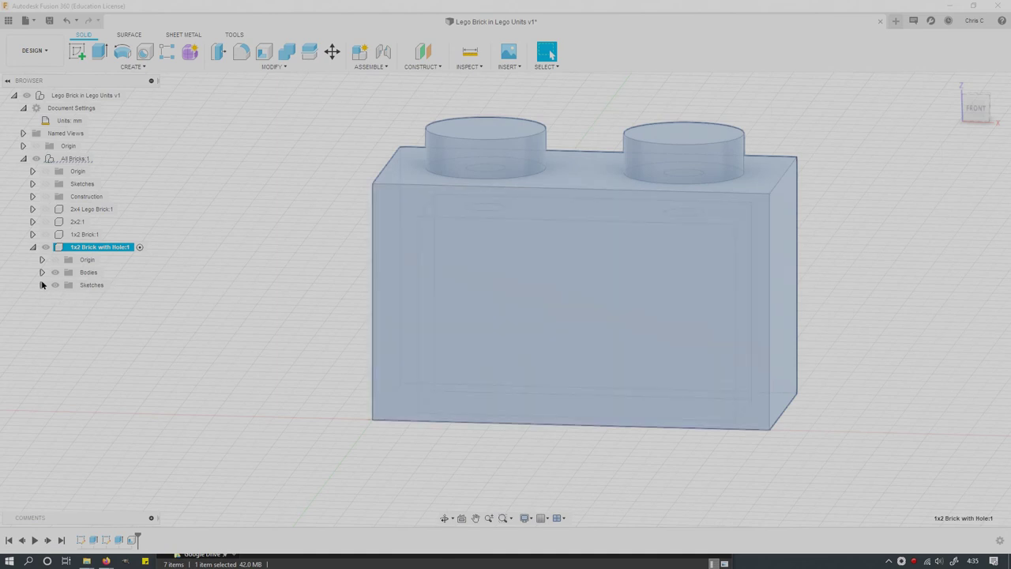
{"action": "left_click", "coordinate": [42, 285]}
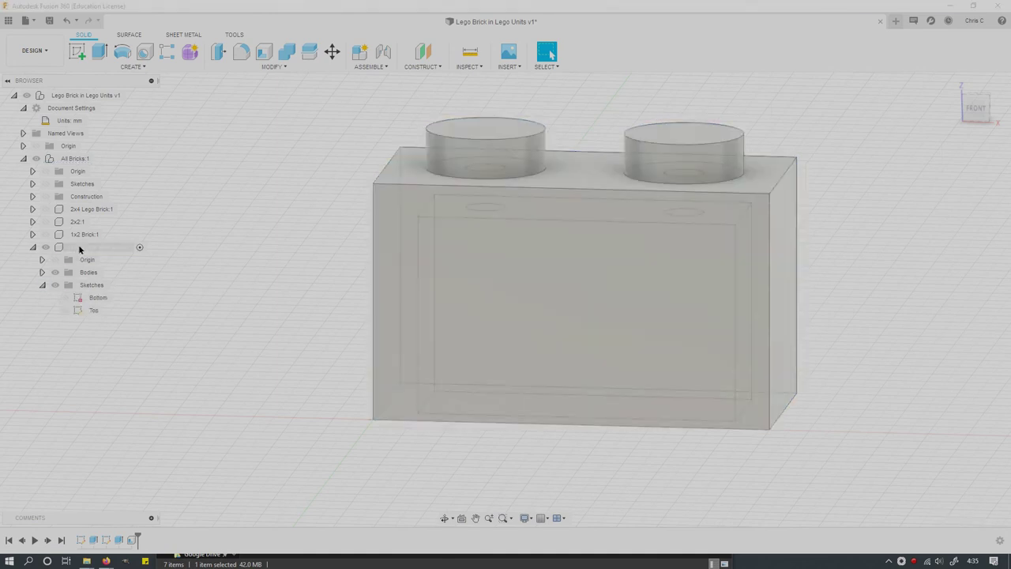
Step: Sketch a circle about 3 mm in diameter on the brick's front face, centred across its width and about 2.5 mm above its base
{"action": "left_click", "coordinate": [77, 52]}
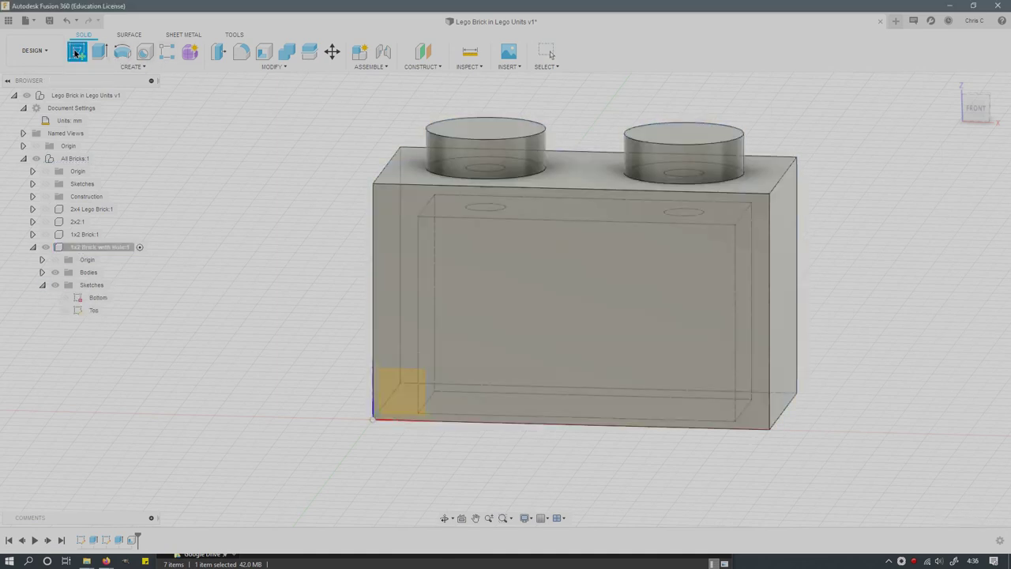
{"action": "left_click", "coordinate": [624, 311]}
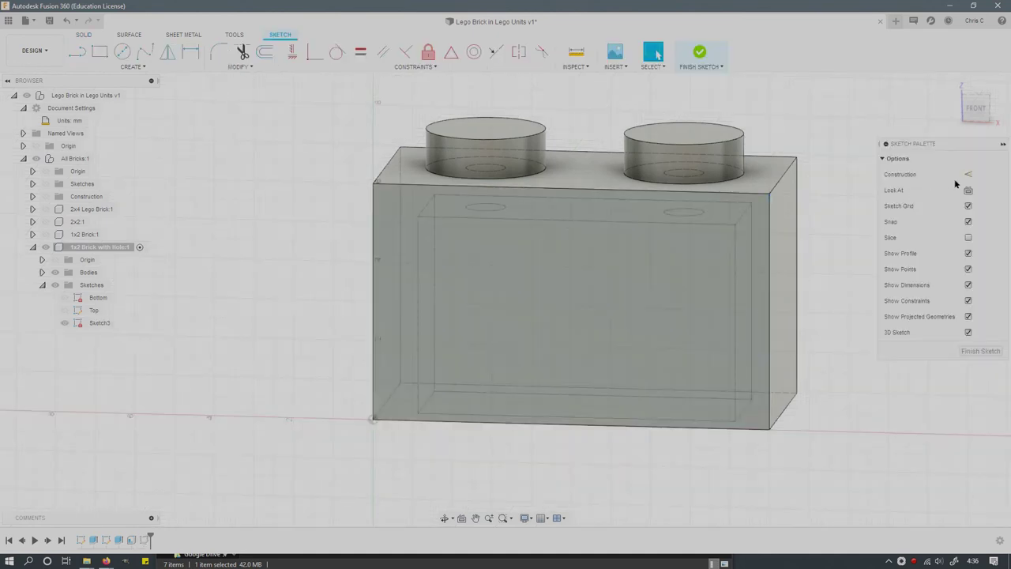
{"action": "left_click", "coordinate": [969, 189]}
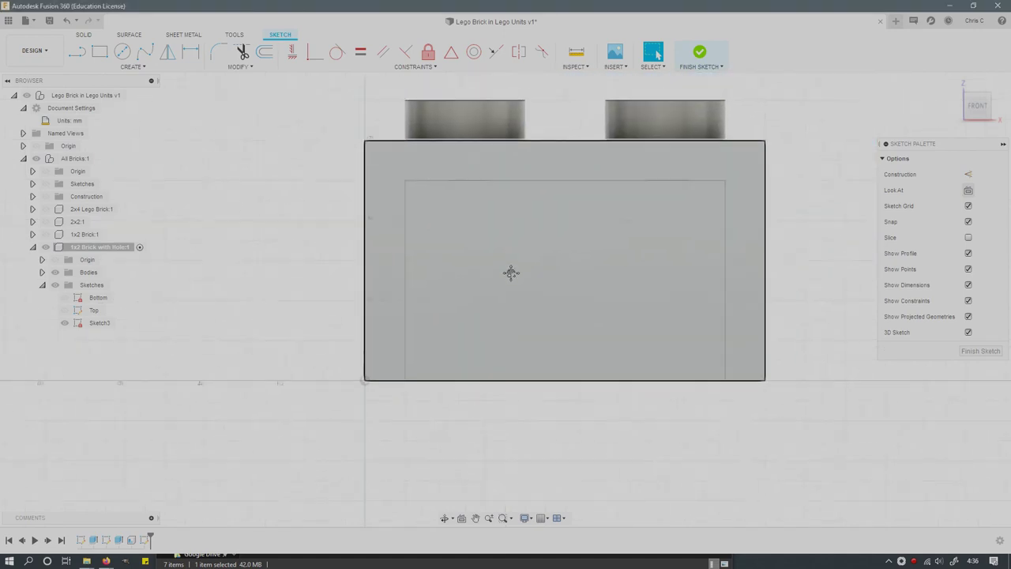
{"action": "left_click", "coordinate": [122, 52]}
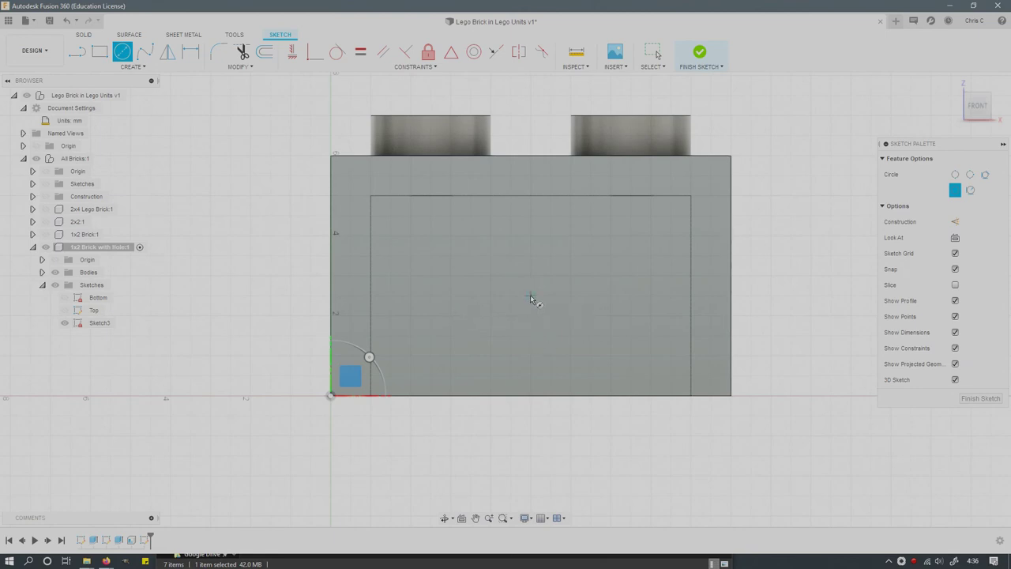
{"action": "left_click", "coordinate": [531, 297]}
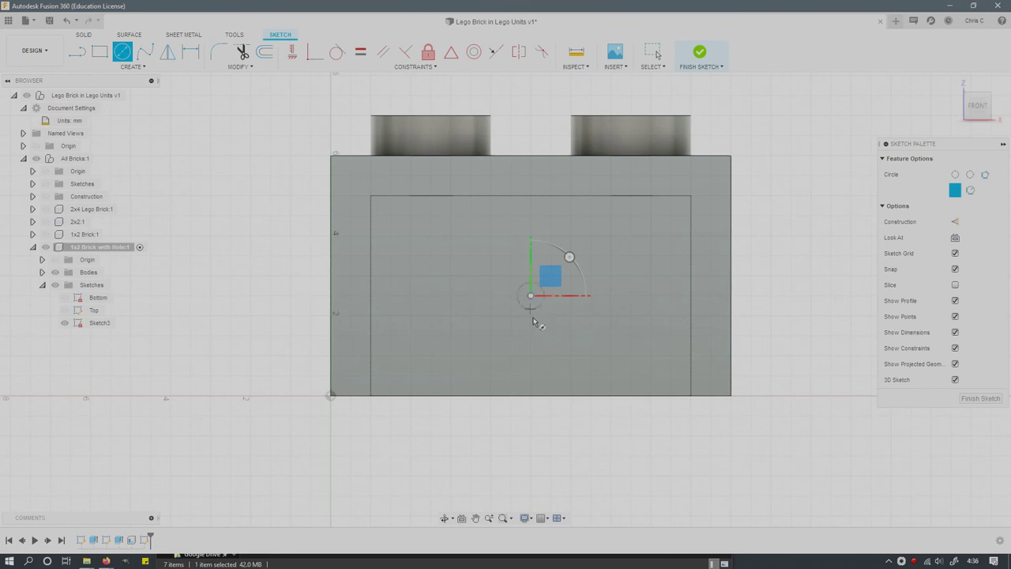
{"action": "left_click", "coordinate": [531, 360]}
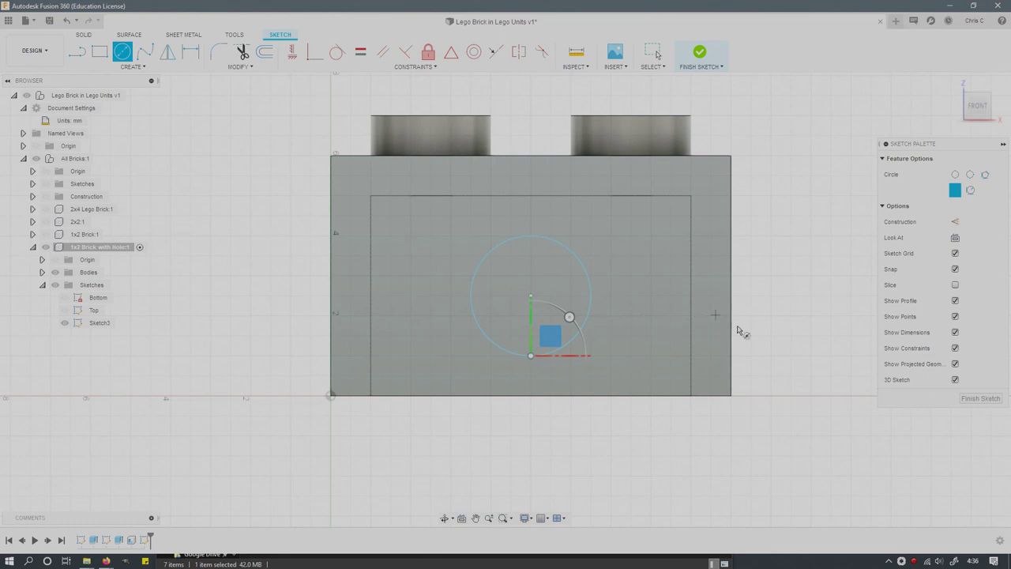
{"action": "left_click", "coordinate": [980, 398]}
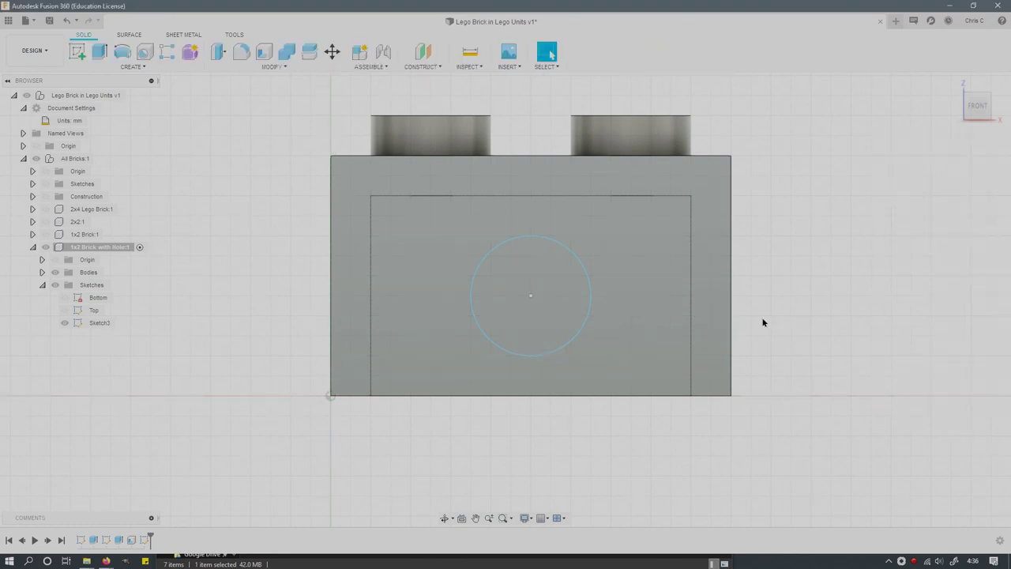
Step: Switch to the "Lego 1x2 with hole" page in OneNote, check the hole's size and height dimensions, and return to Fusion 360
{"action": "key", "text": "alt+Tab"}
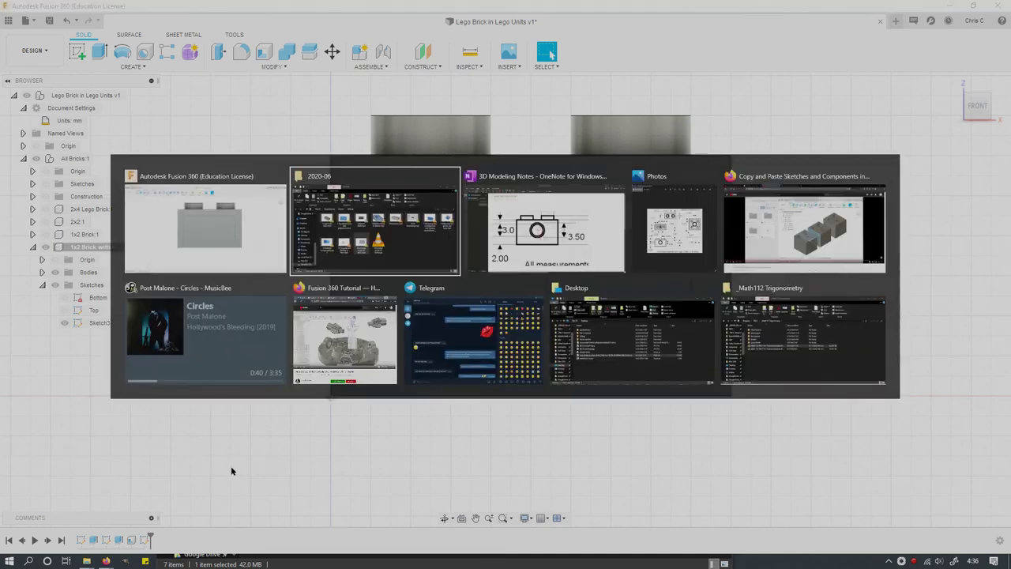
{"action": "key", "text": "alt+Tab"}
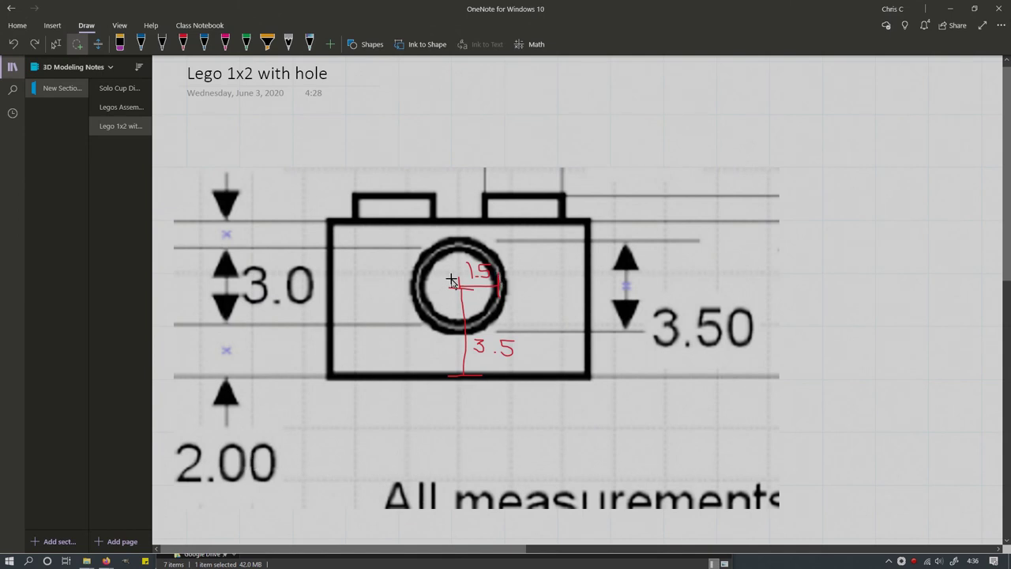
{"action": "key", "text": "alt+Tab"}
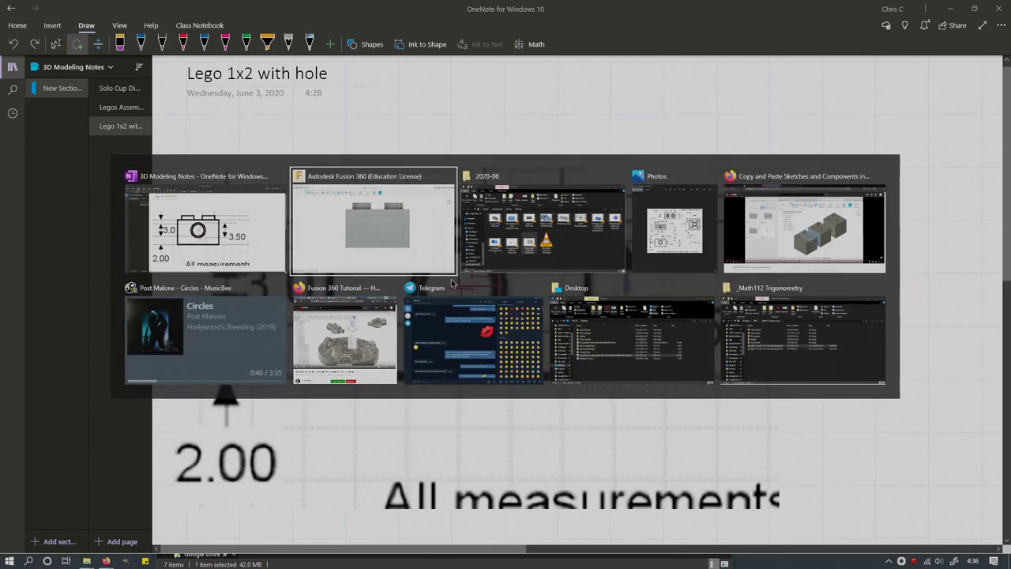
{"action": "key", "text": "alt+Tab"}
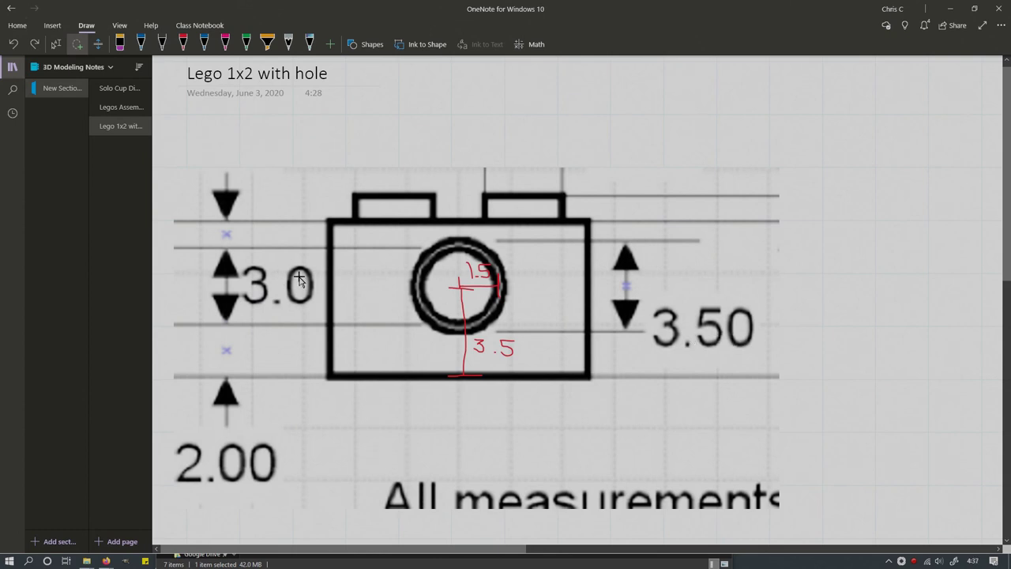
{"action": "key", "text": "alt+Tab"}
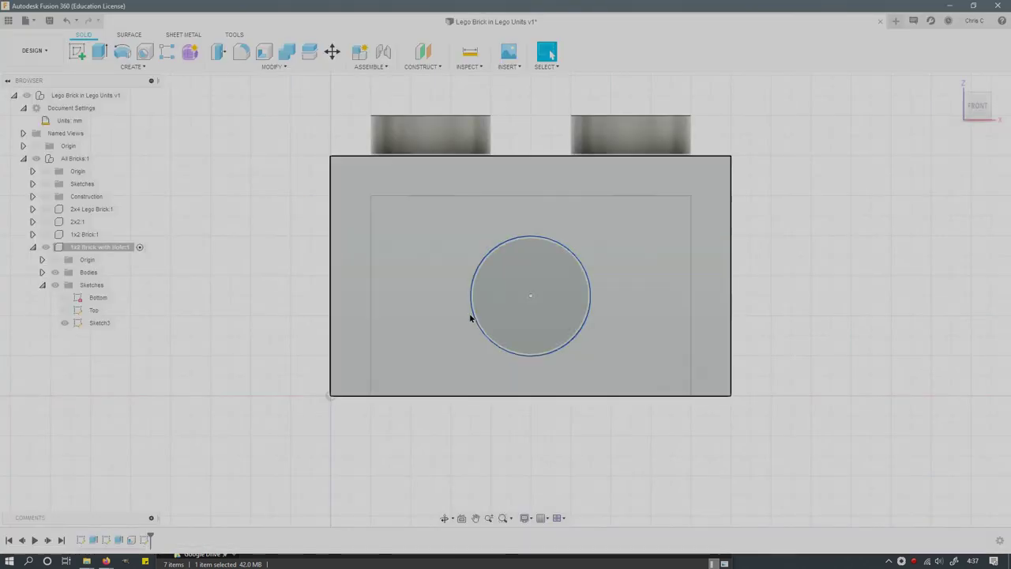
Step: Extrude the circle profile -5 mm as a one-sided cut through the brick, with Body1 as the object to cut
{"action": "left_click", "coordinate": [473, 316]}
{"action": "left_click", "coordinate": [553, 314]}
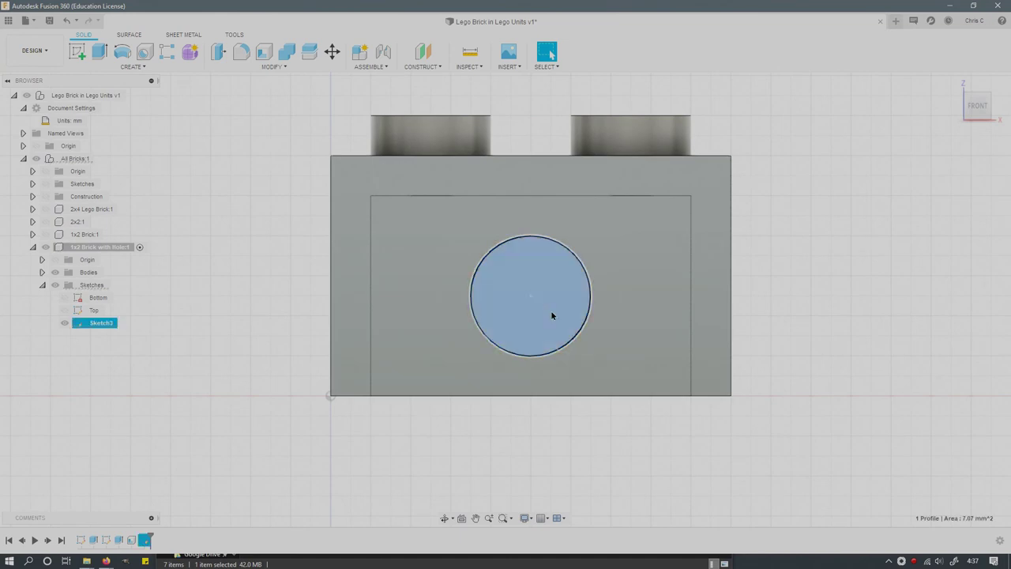
{"action": "middle_click_drag", "start_coordinate": [649, 324], "coordinate": [625, 316], "text": "shift"}
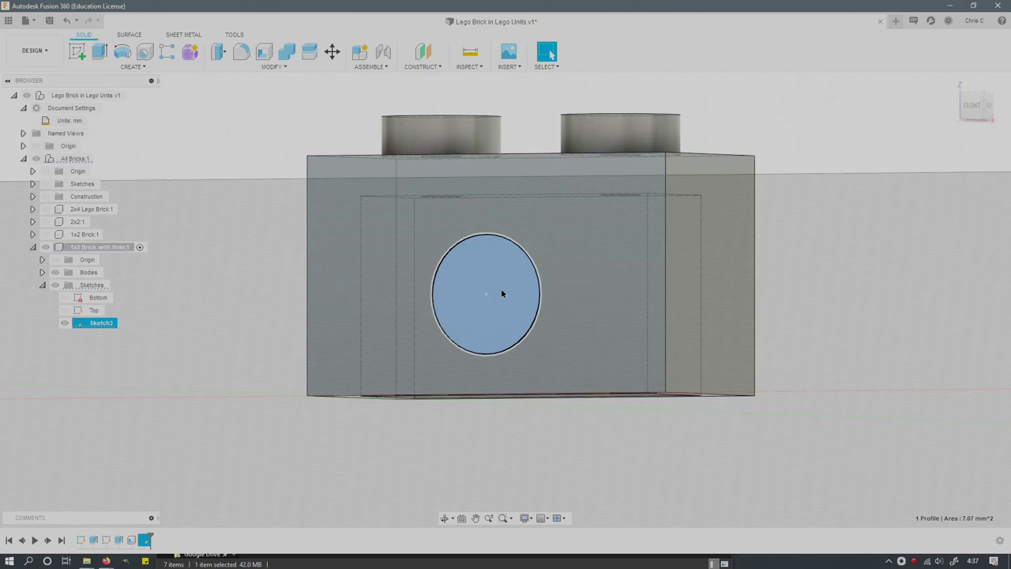
{"action": "key", "text": "e"}
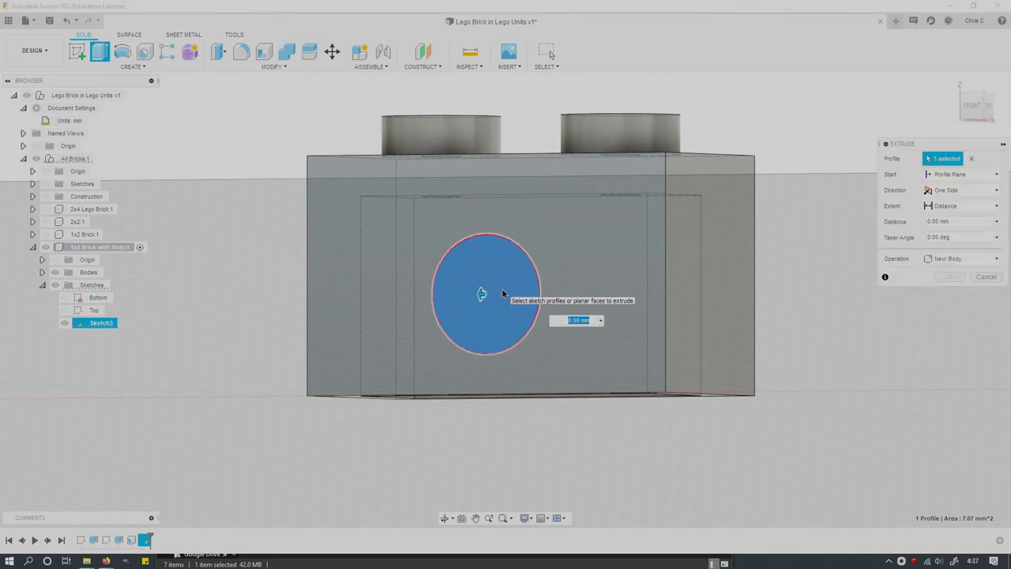
{"action": "type", "text": "5"}
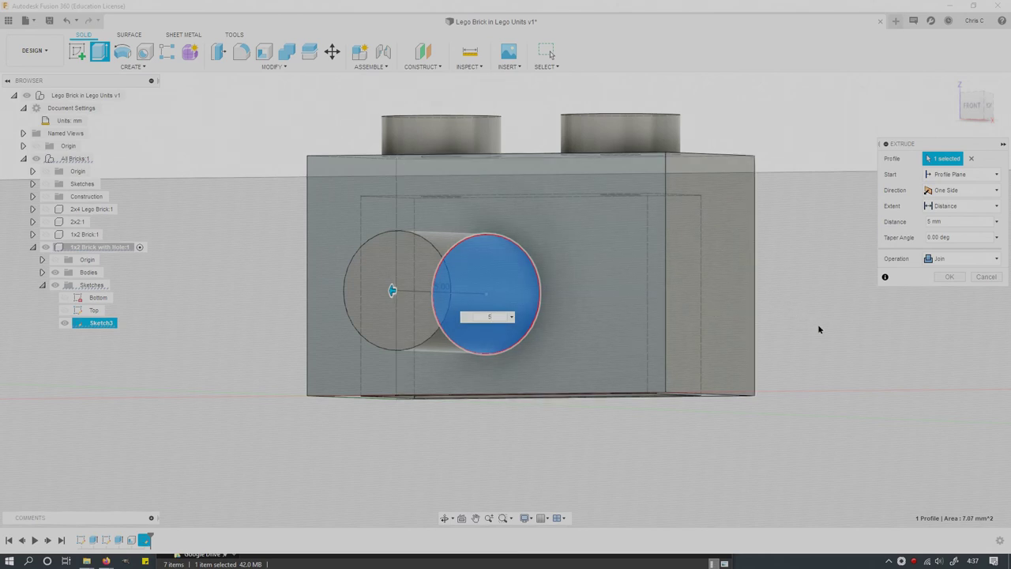
{"action": "key", "text": "F6"}
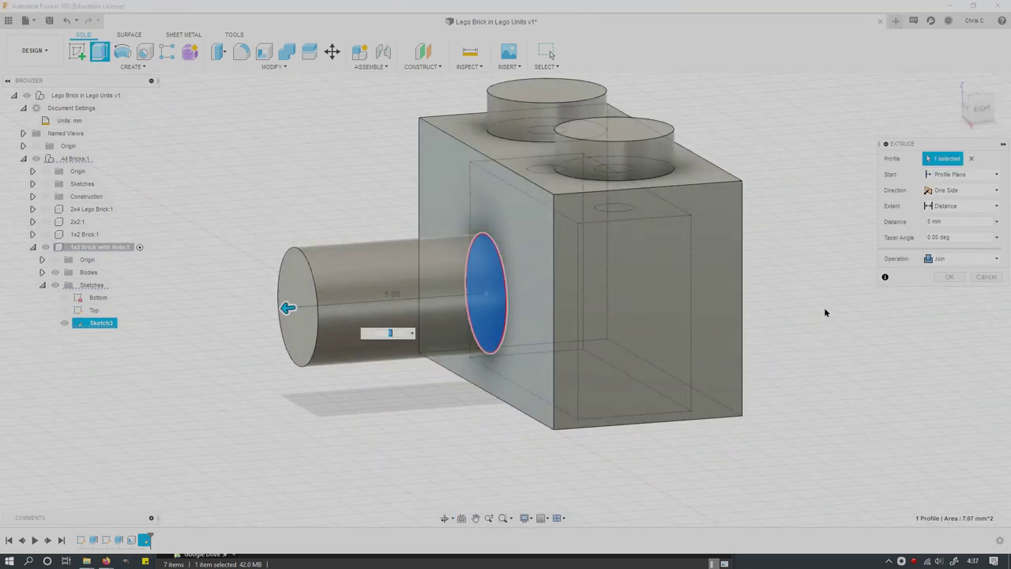
{"action": "left_click", "coordinate": [952, 190]}
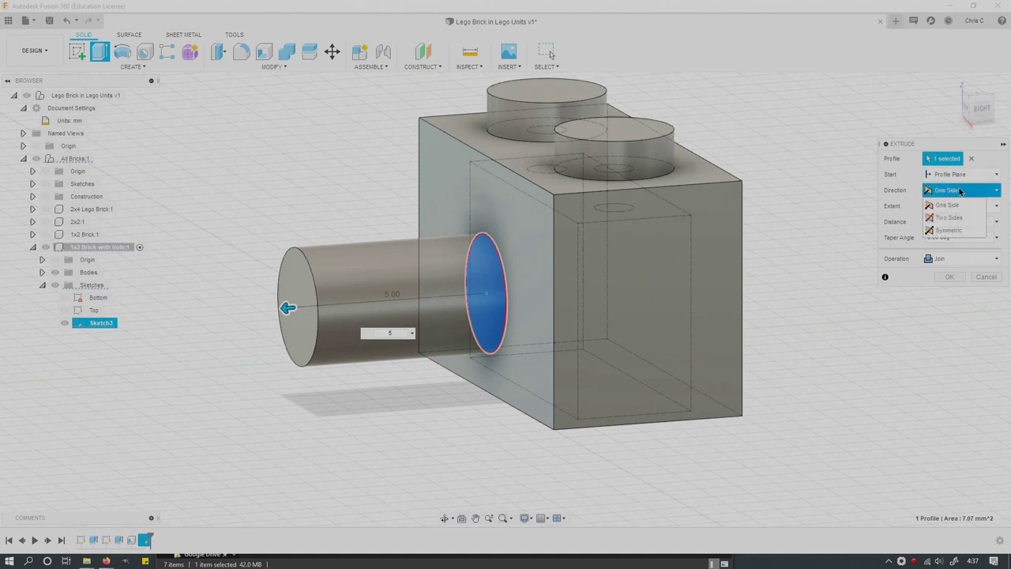
{"action": "left_click", "coordinate": [959, 191]}
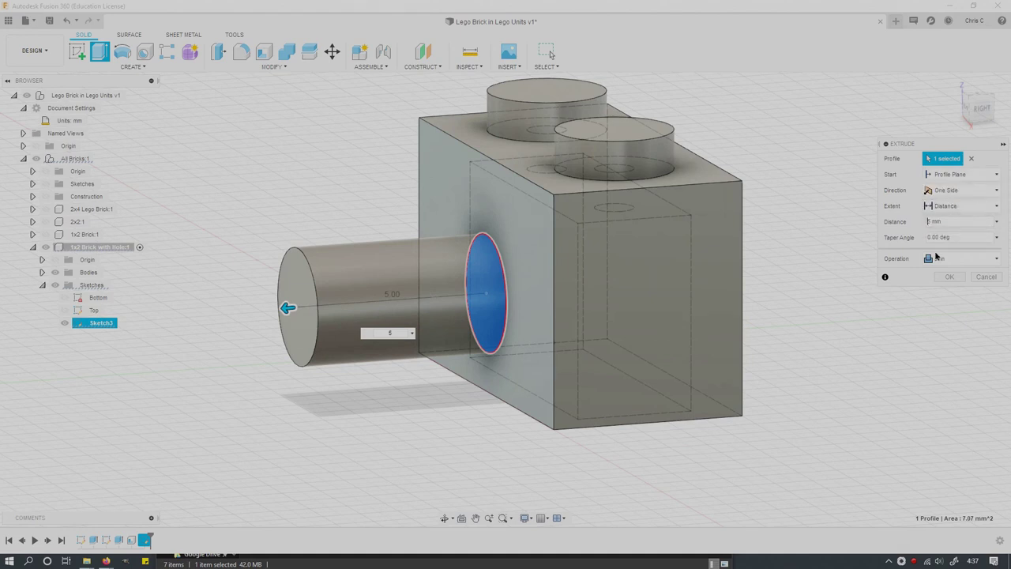
{"action": "type", "text": "-"}
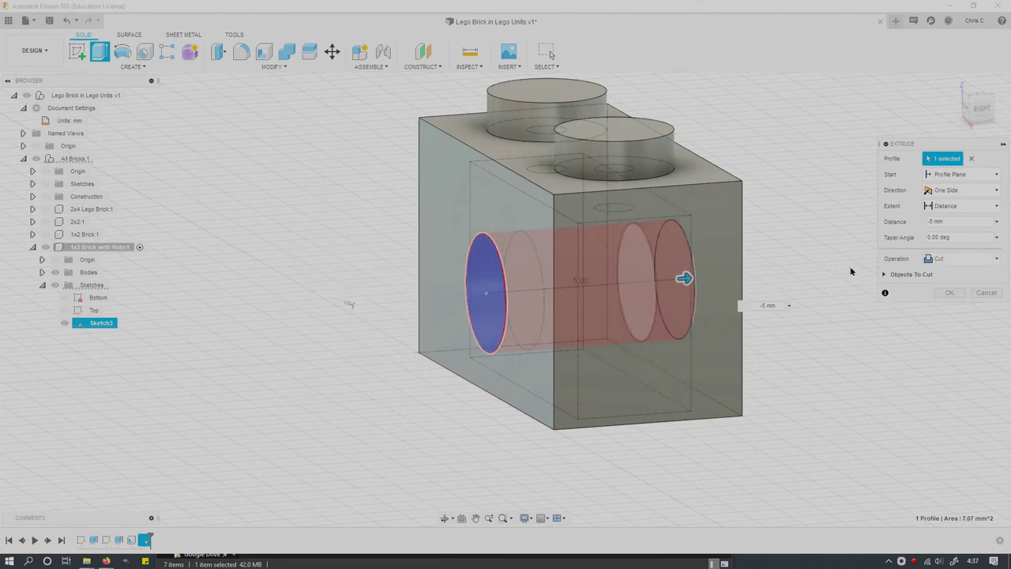
{"action": "left_click", "coordinate": [885, 275]}
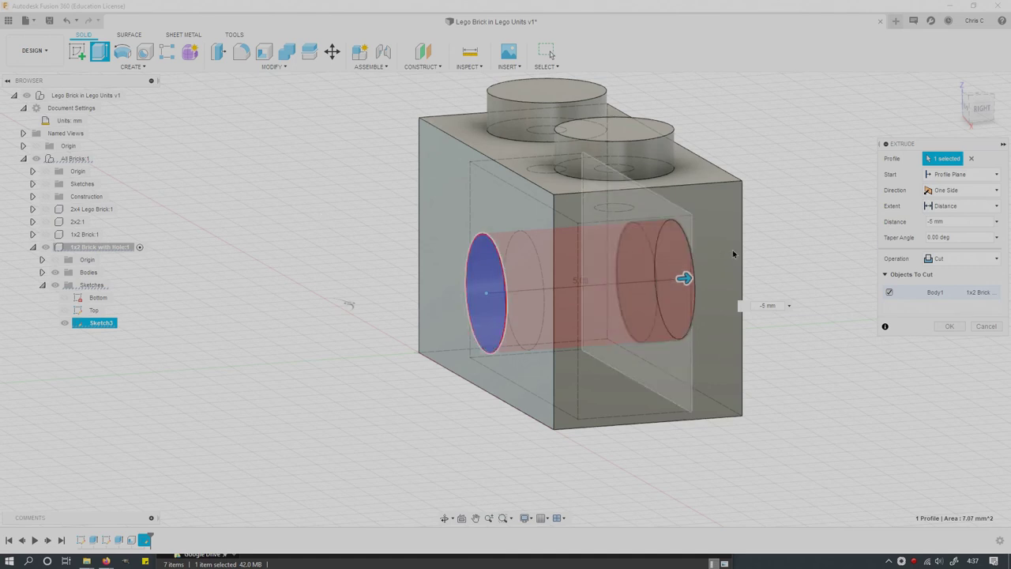
{"action": "middle_click_drag", "start_coordinate": [805, 233], "coordinate": [868, 279], "text": "shift"}
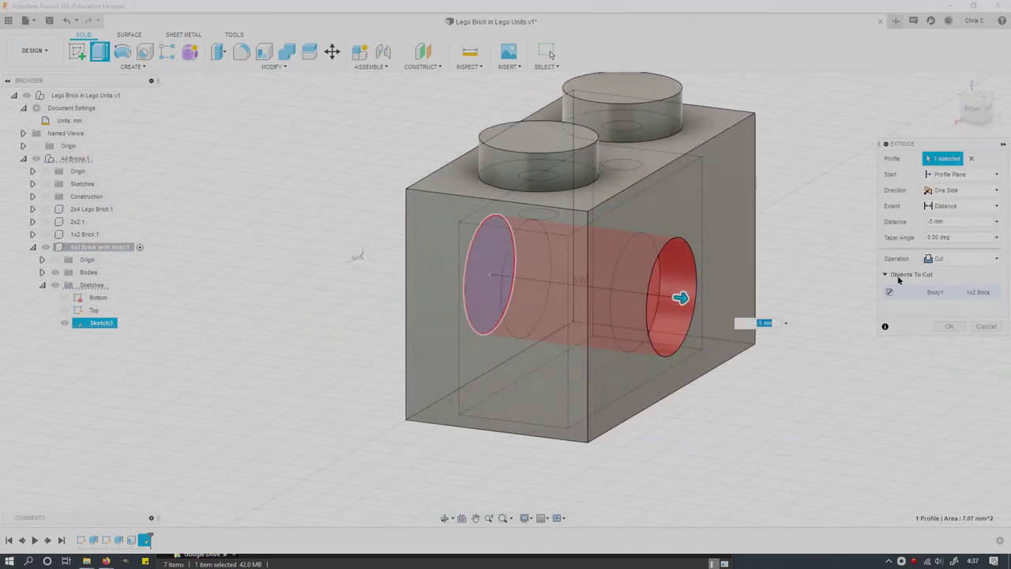